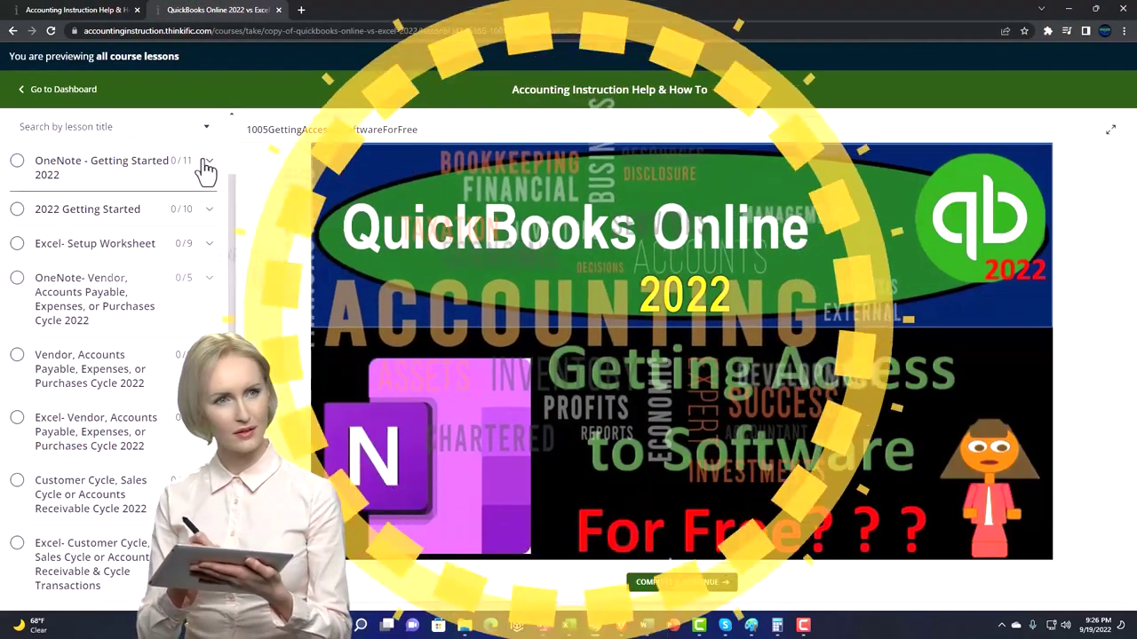
left_click(206, 165)
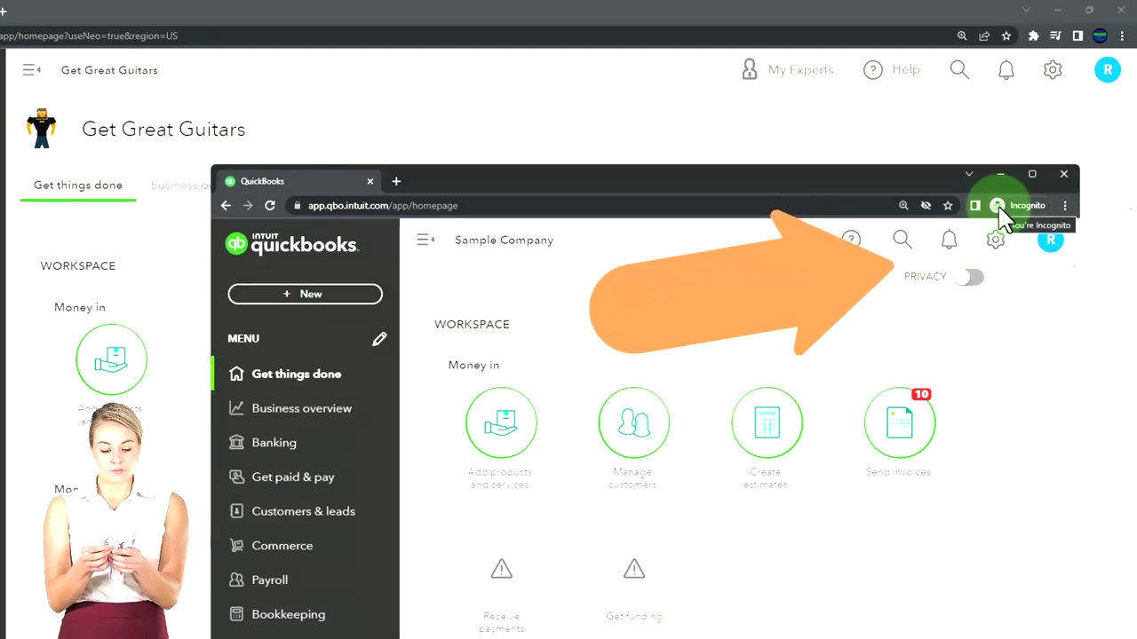
- Look at the browser's new incognito window option and the sample company's option for switching from Business view to Accountant view
left_click(1064, 206)
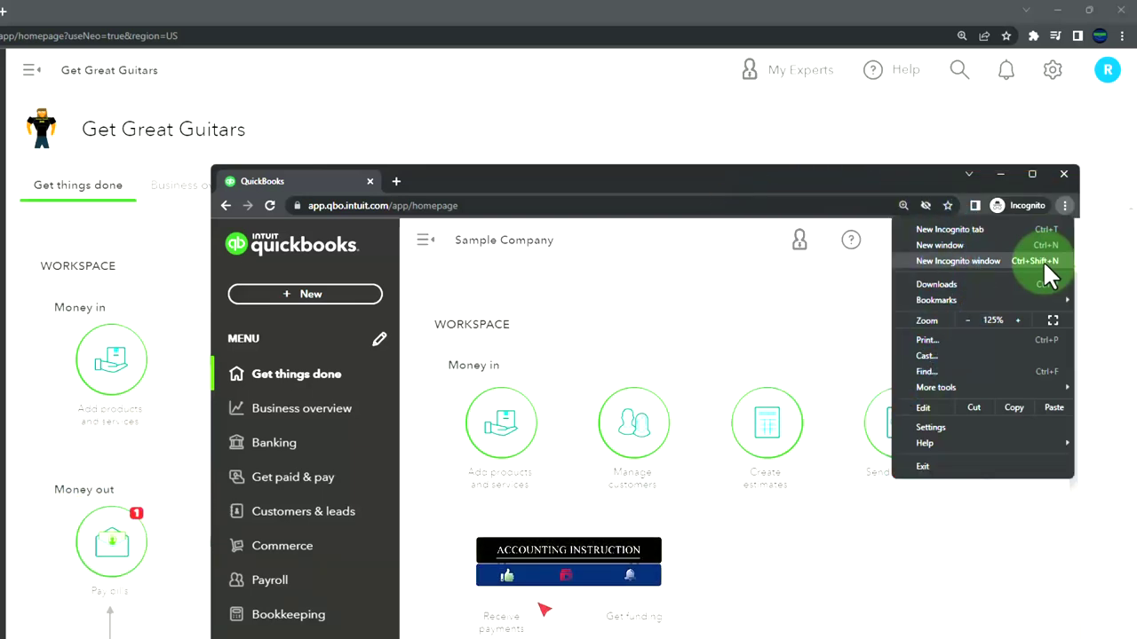
left_click(548, 281)
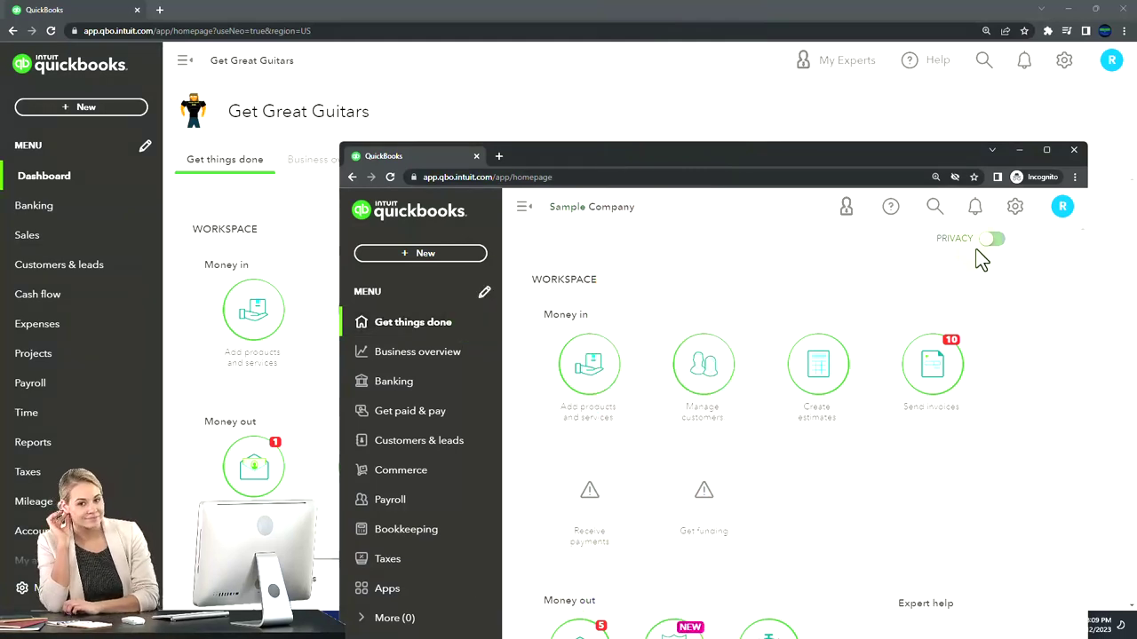
left_click(1015, 207)
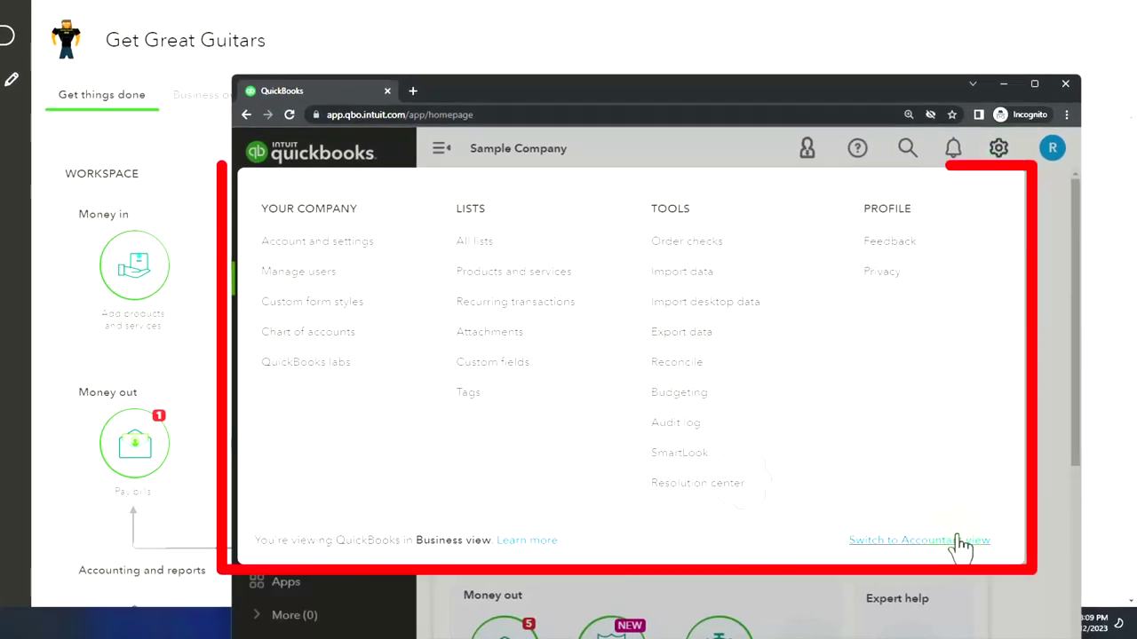
left_click(962, 543)
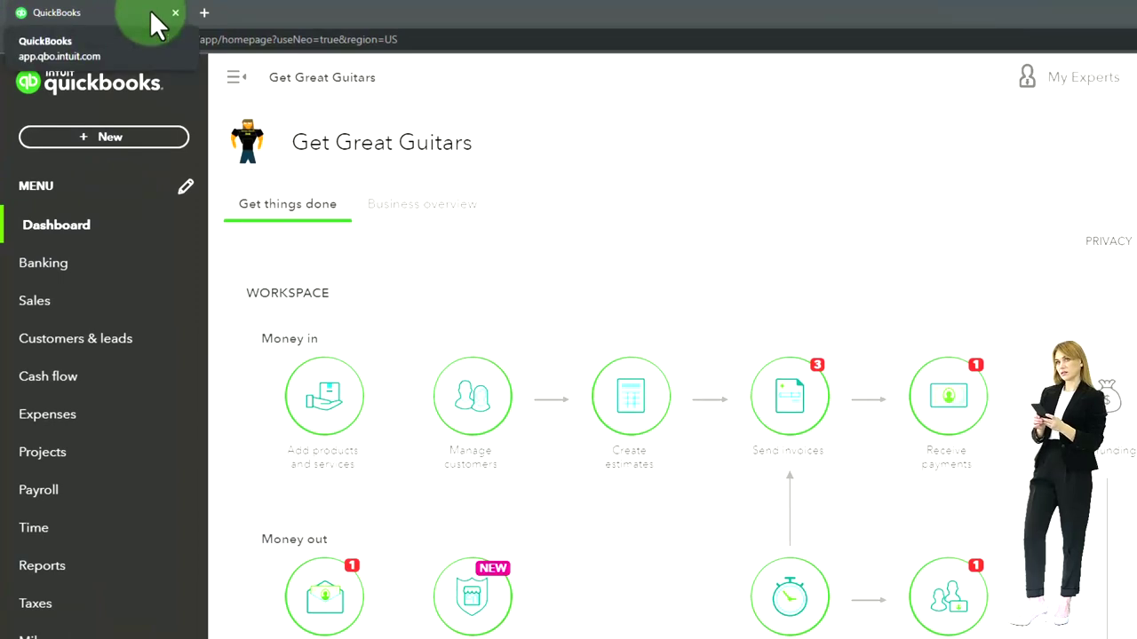
- Duplicate the Get Great Guitars browser tab twice so the same company file is open in three tabs
right_click(150, 9)
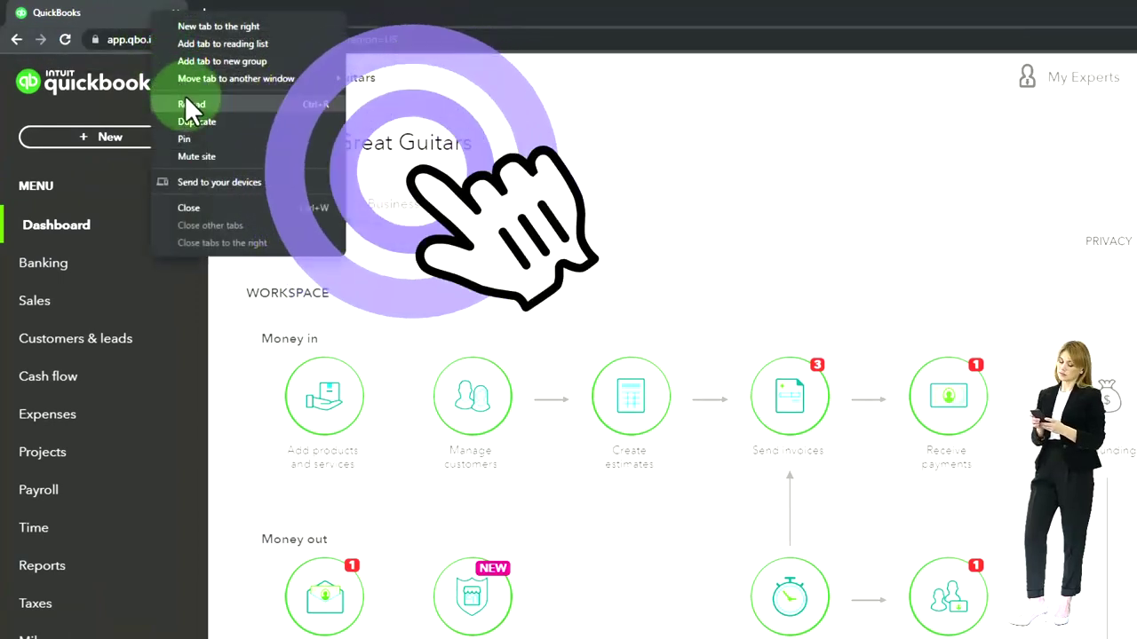
left_click(194, 122)
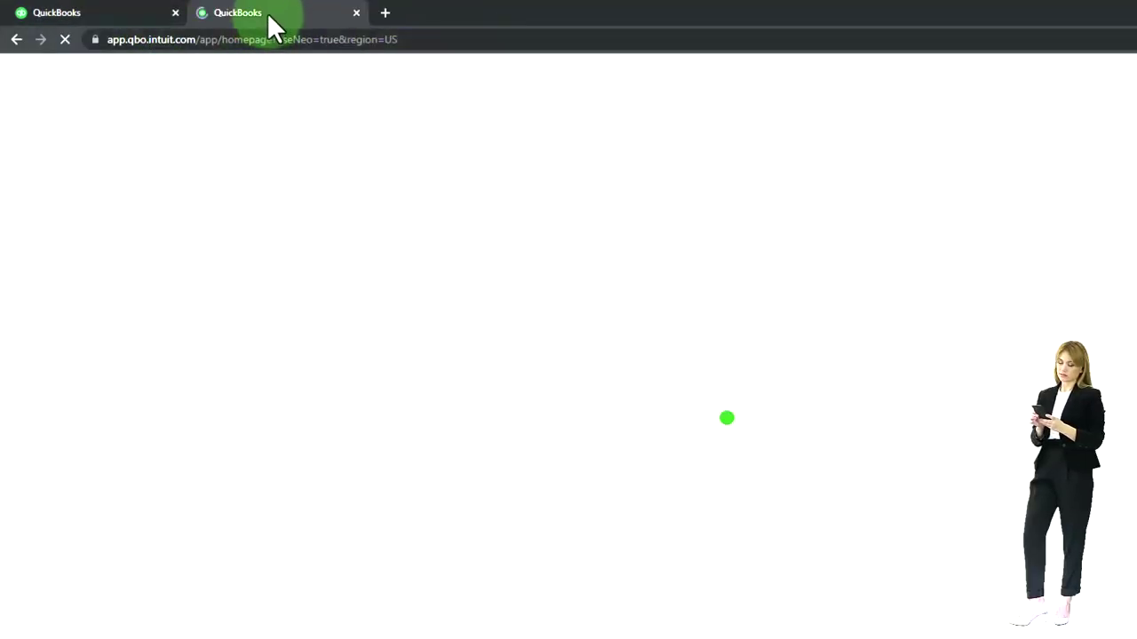
right_click(268, 12)
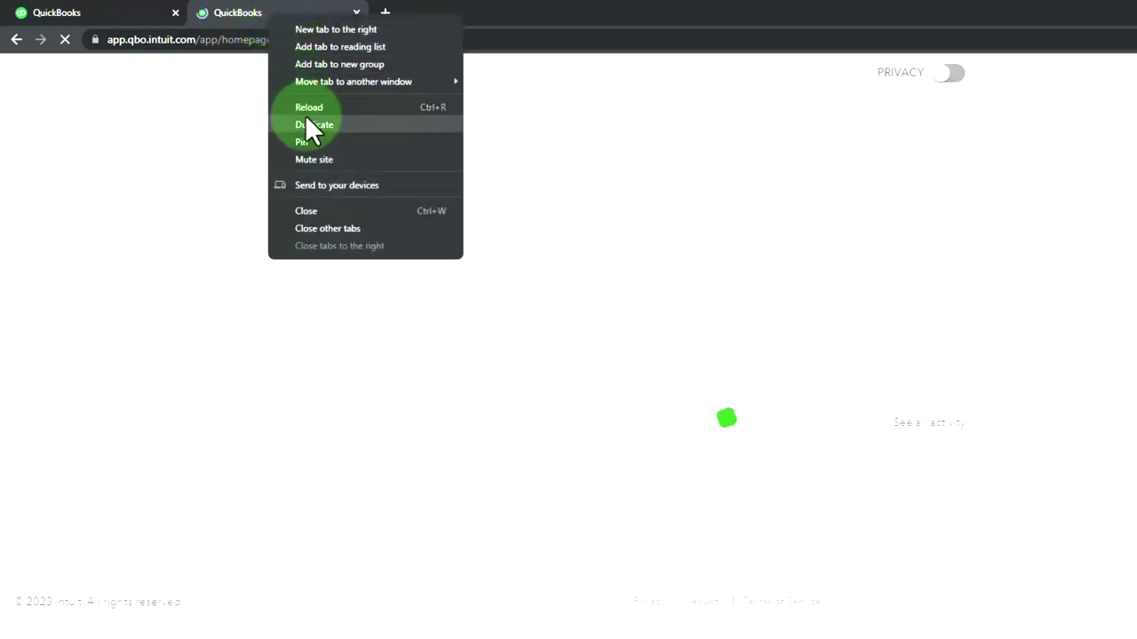
left_click(302, 122)
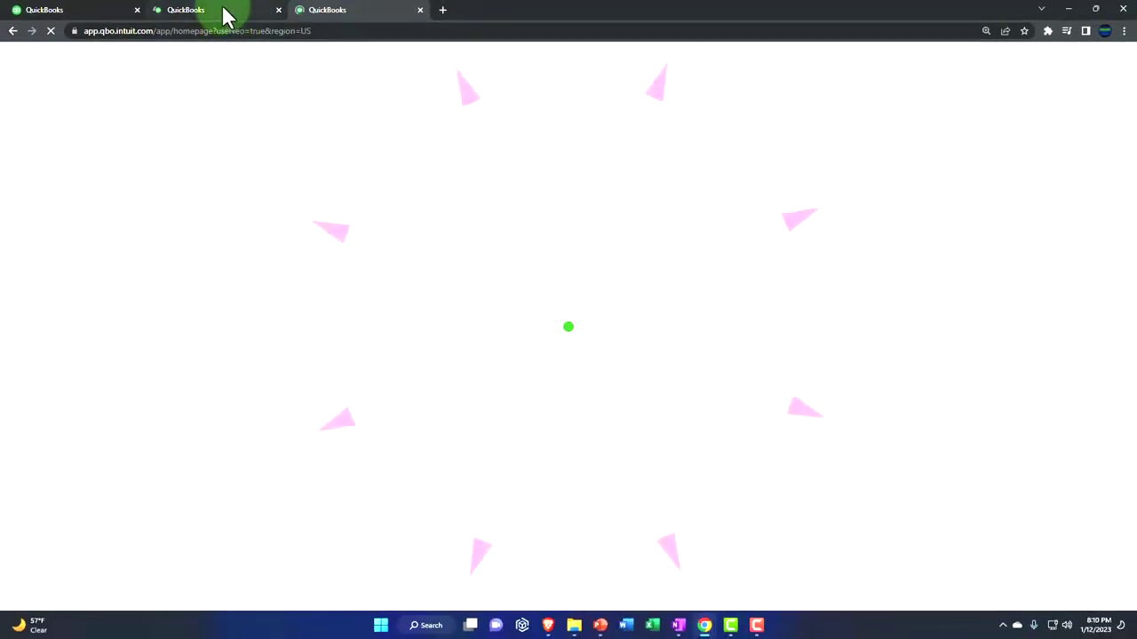
- Open the Balance Sheet from the favorite reports in the second Get Great Guitars tab
left_click(223, 10)
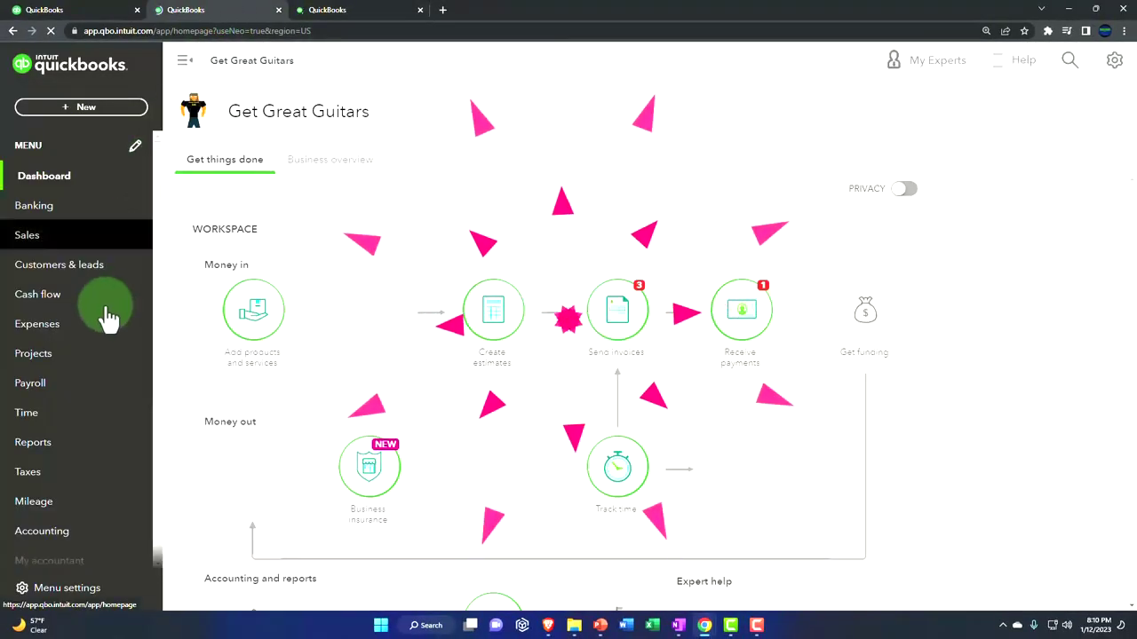
left_click(76, 449)
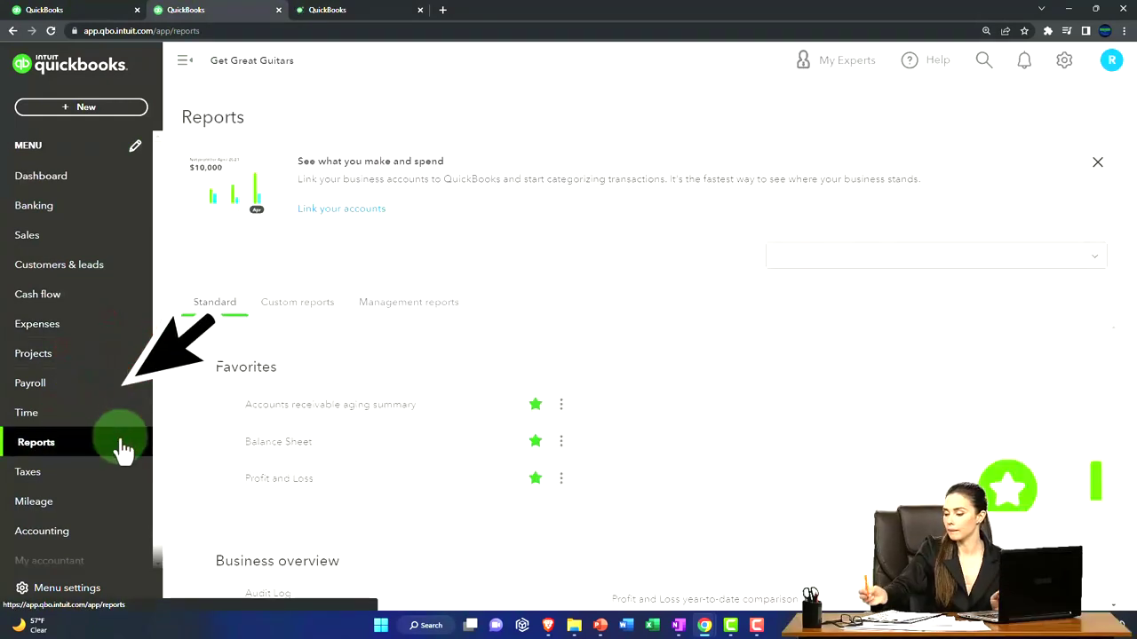
left_click(254, 442)
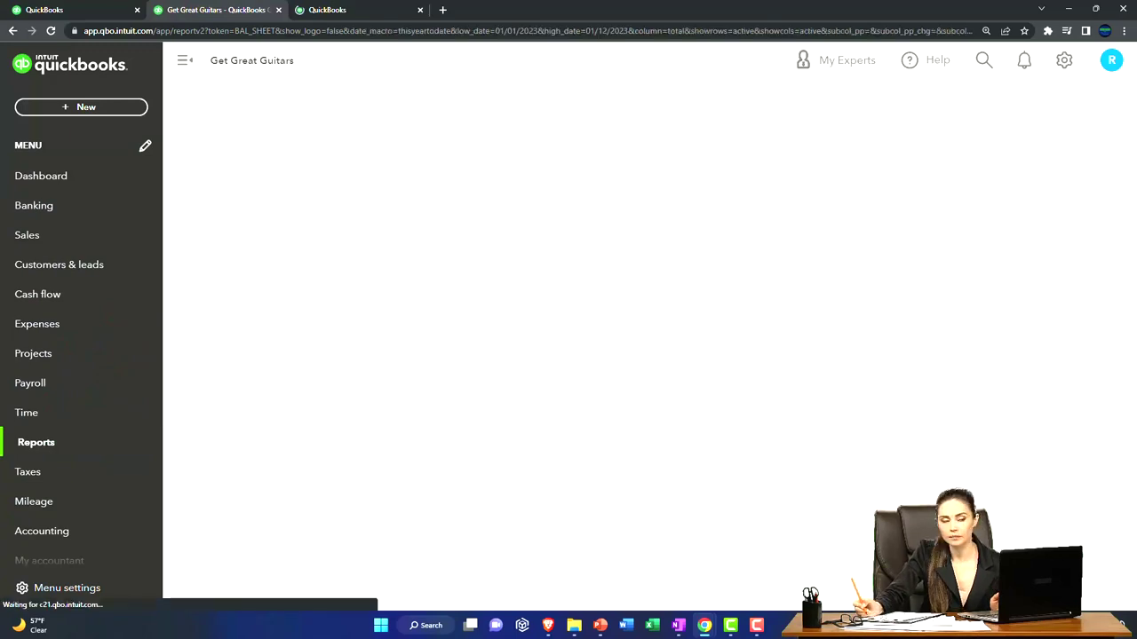
- In the sample company's incognito window, locate the reports under Business overview in Business view
left_click_drag(1136, 156, 676, 105)
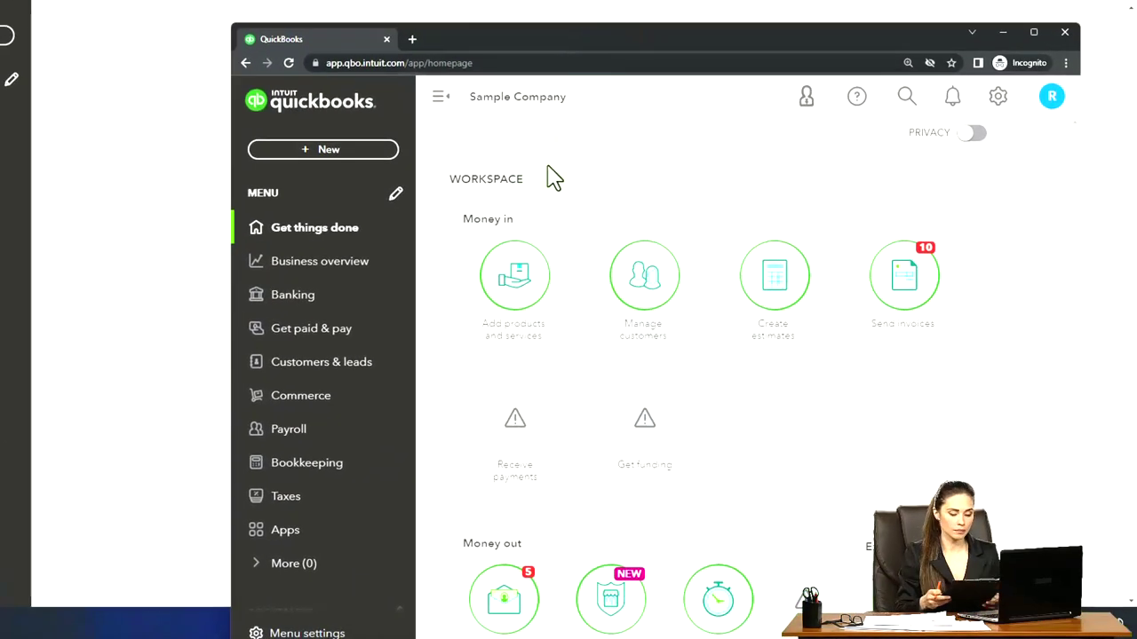
left_click(338, 273)
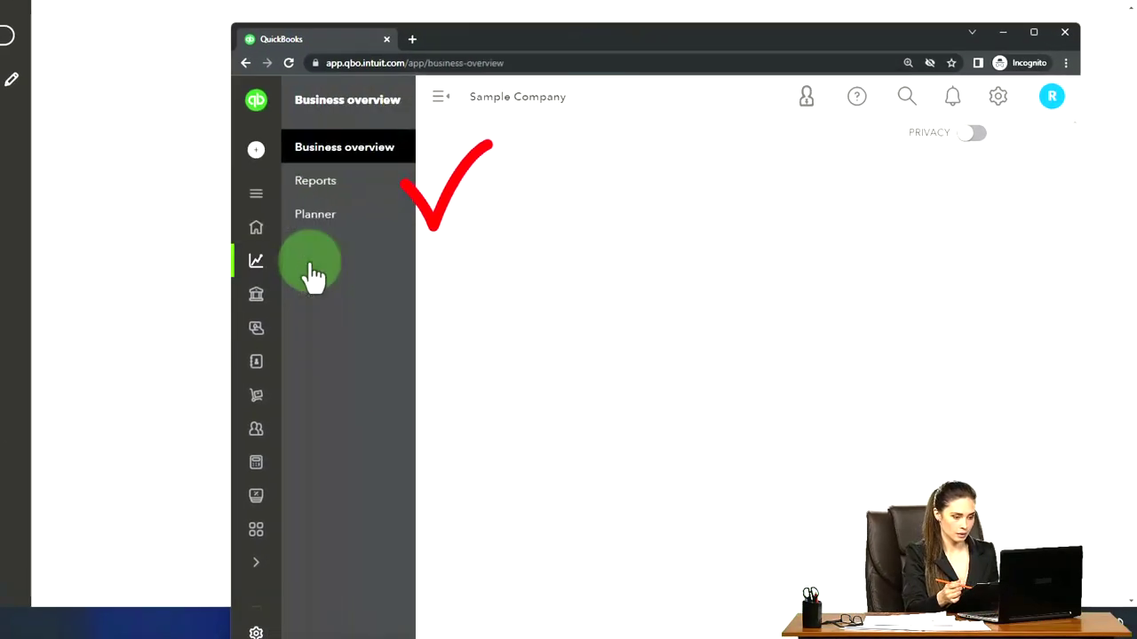
left_click(316, 181)
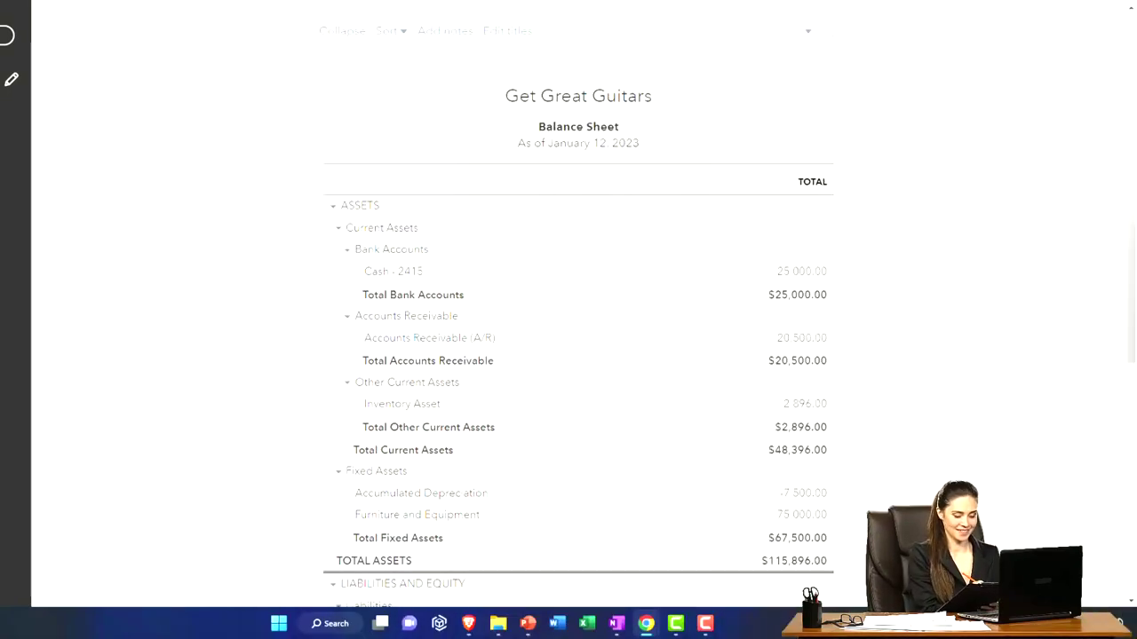
- In the third tab, run the Profit and Loss report for 01/01/2023 to 12/31/2023 with the navigation menu collapsed
left_click(322, 11)
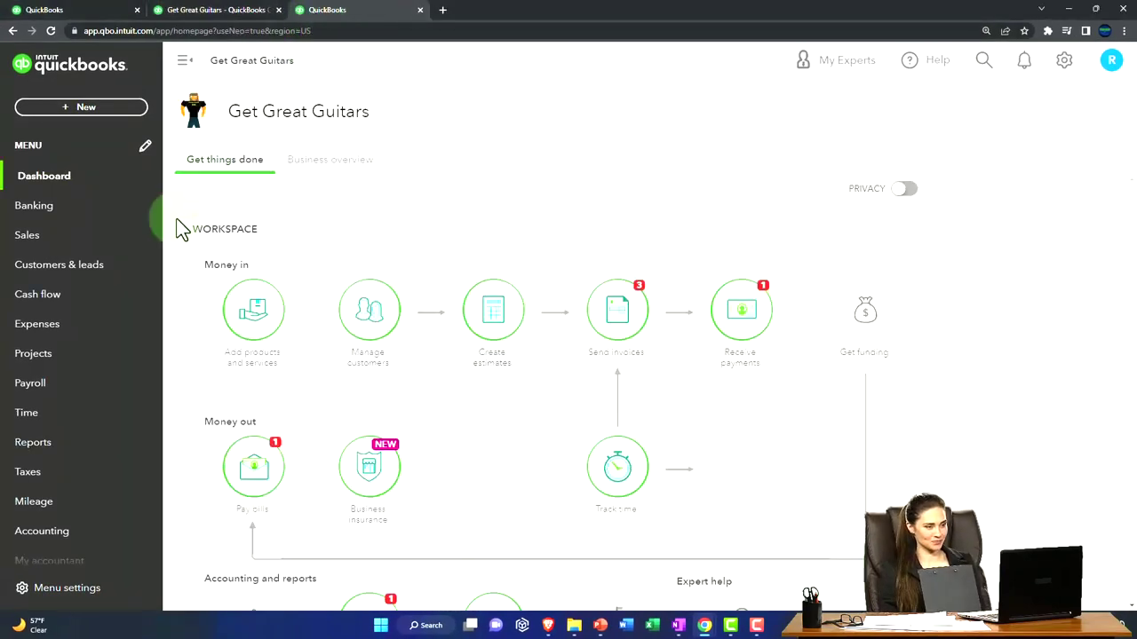
left_click(49, 448)
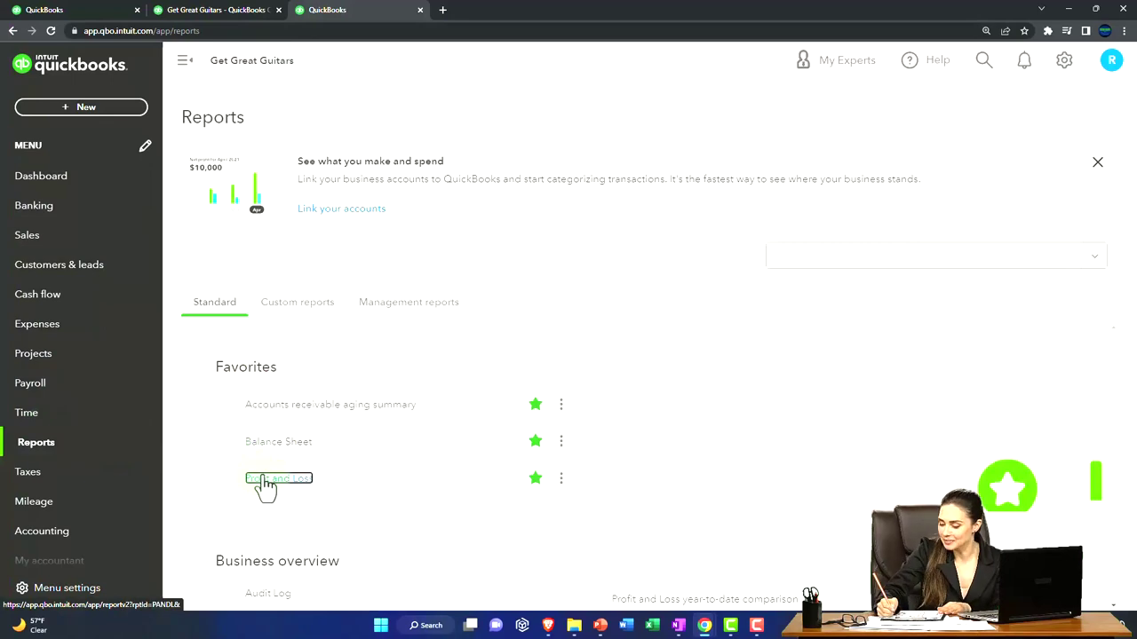
left_click(266, 484)
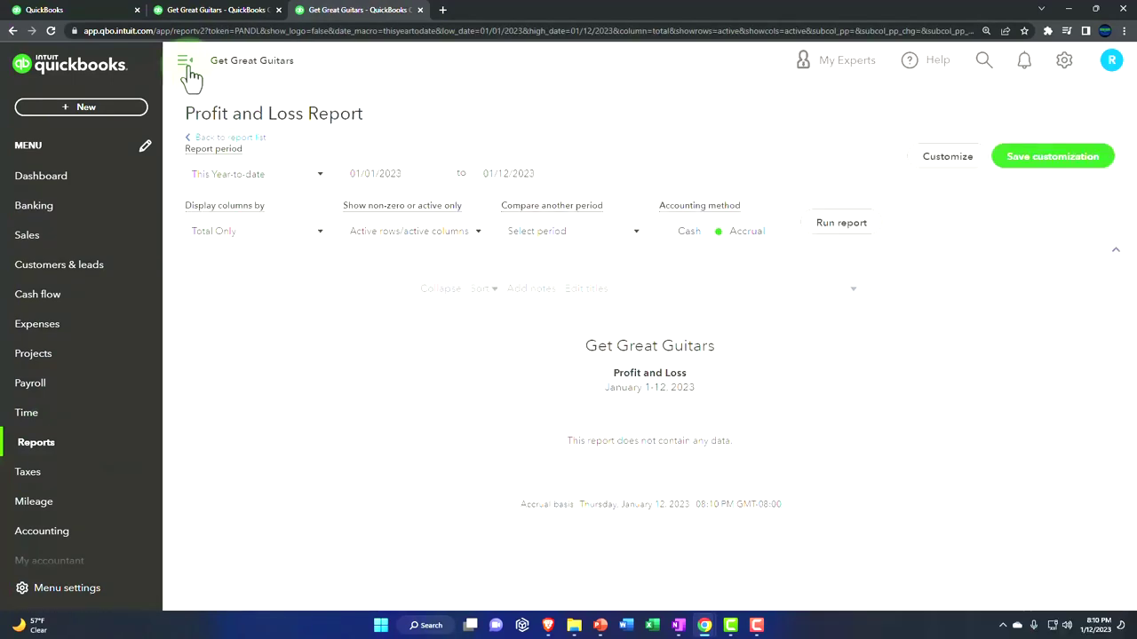
left_click(189, 75)
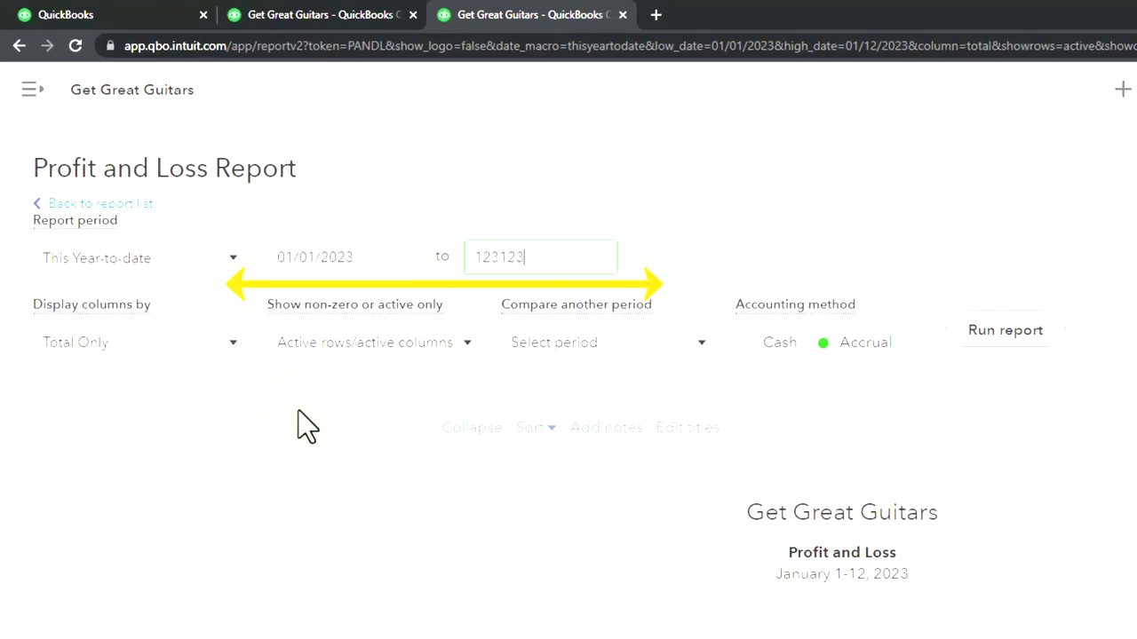
left_click(1013, 351)
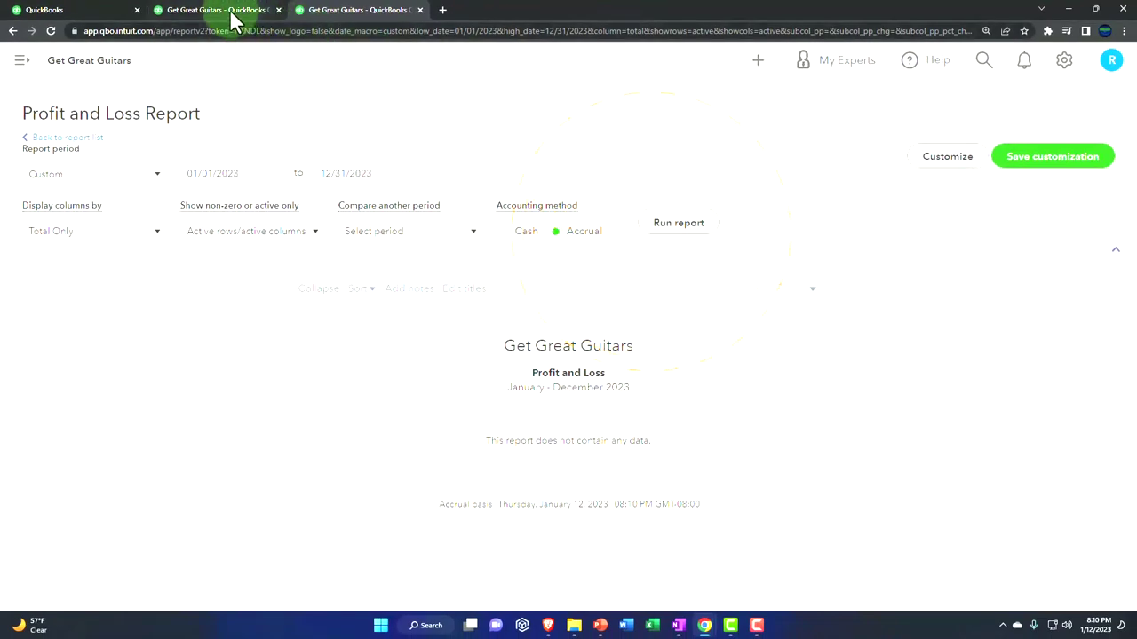
- Run the Balance Sheet report in the second tab for 01/01/2023 to 12/31/2023 with the navigation menu collapsed
left_click(233, 20)
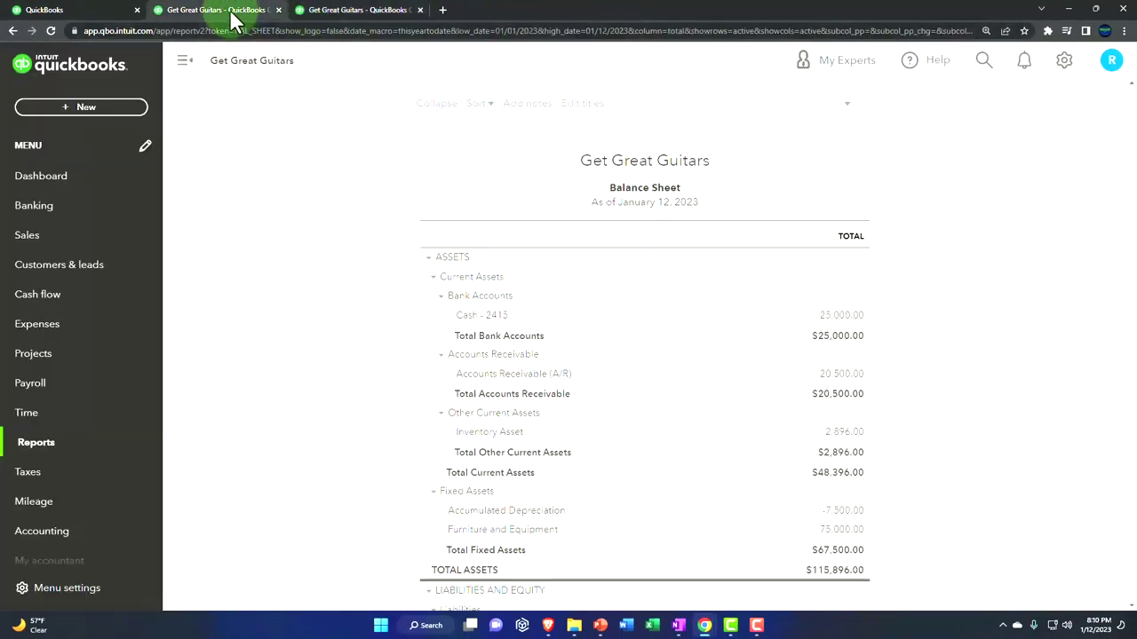
scroll(293, 143, "up", 3)
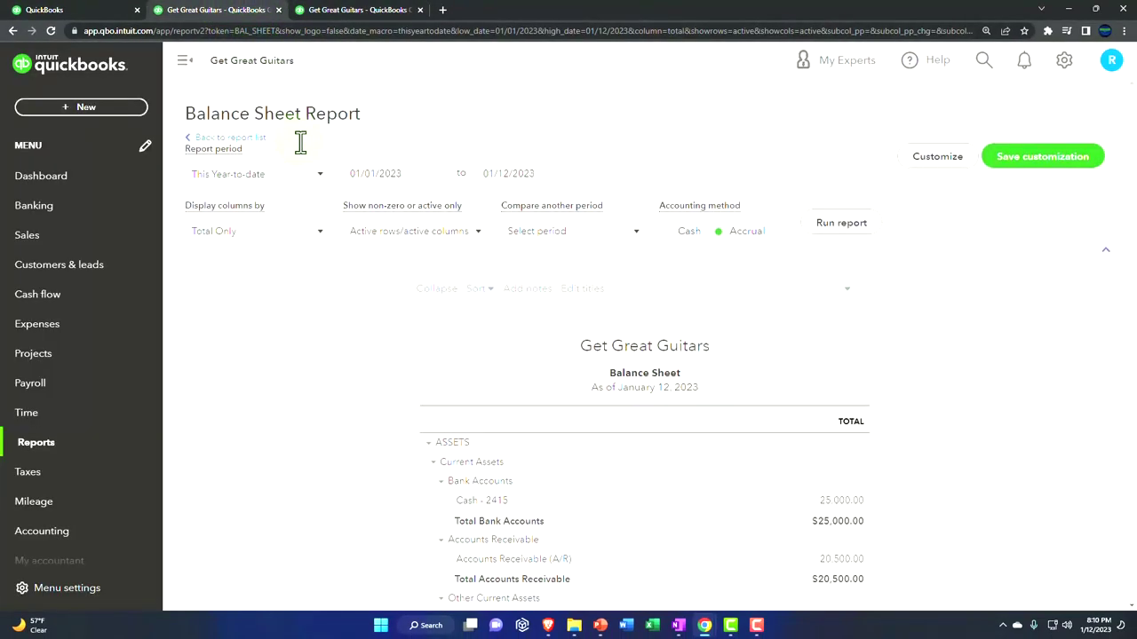
left_click(187, 64)
left_click(248, 174)
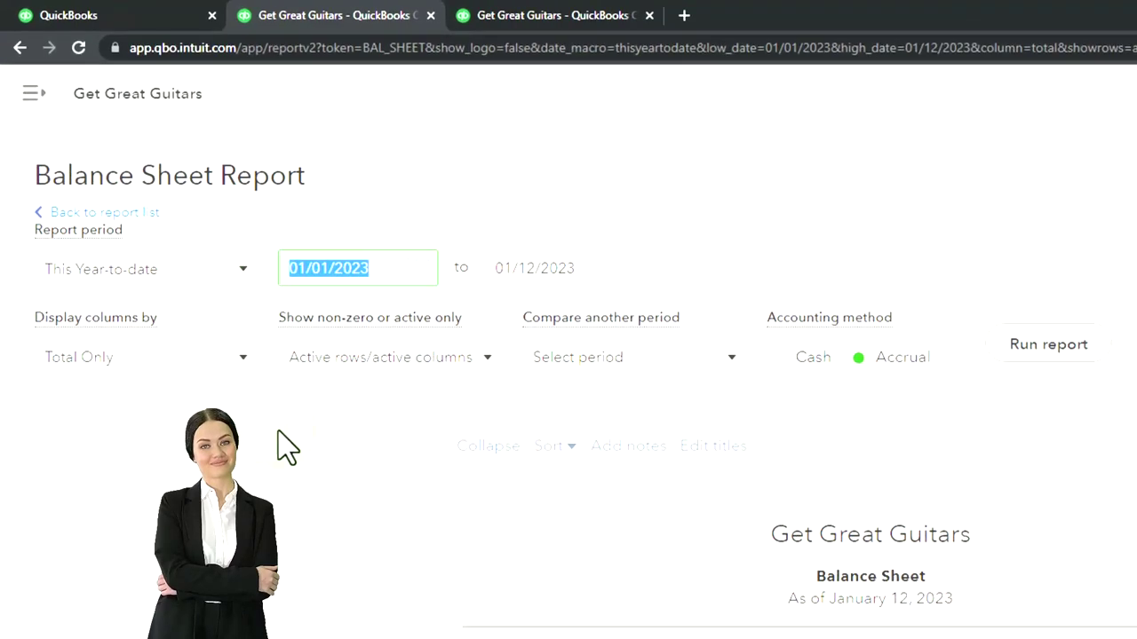
type("01")
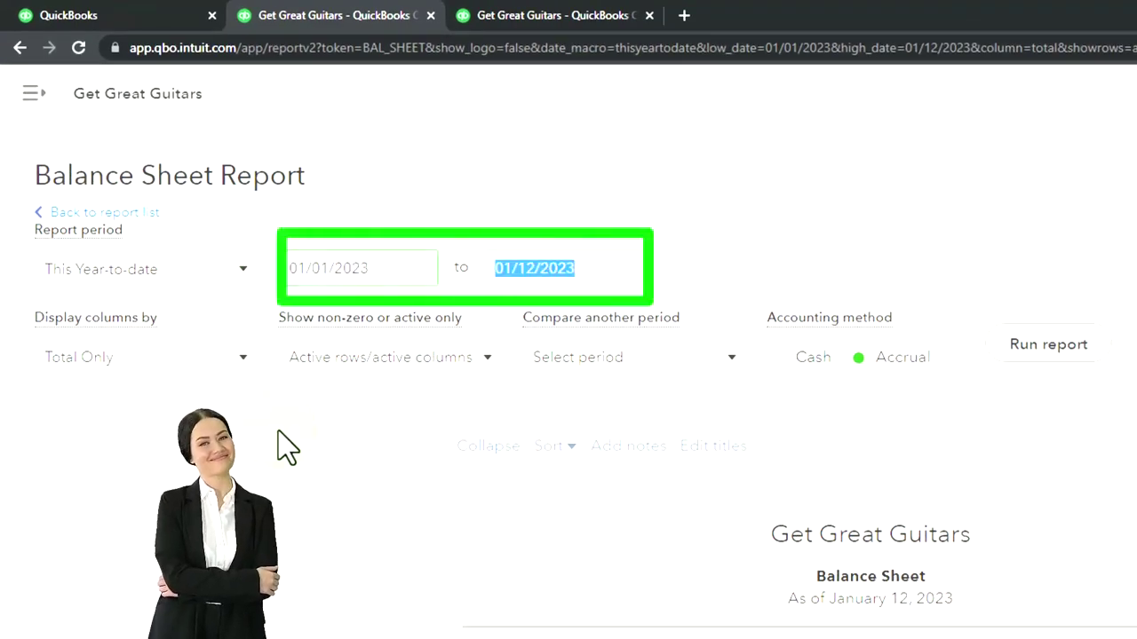
key("Tab")
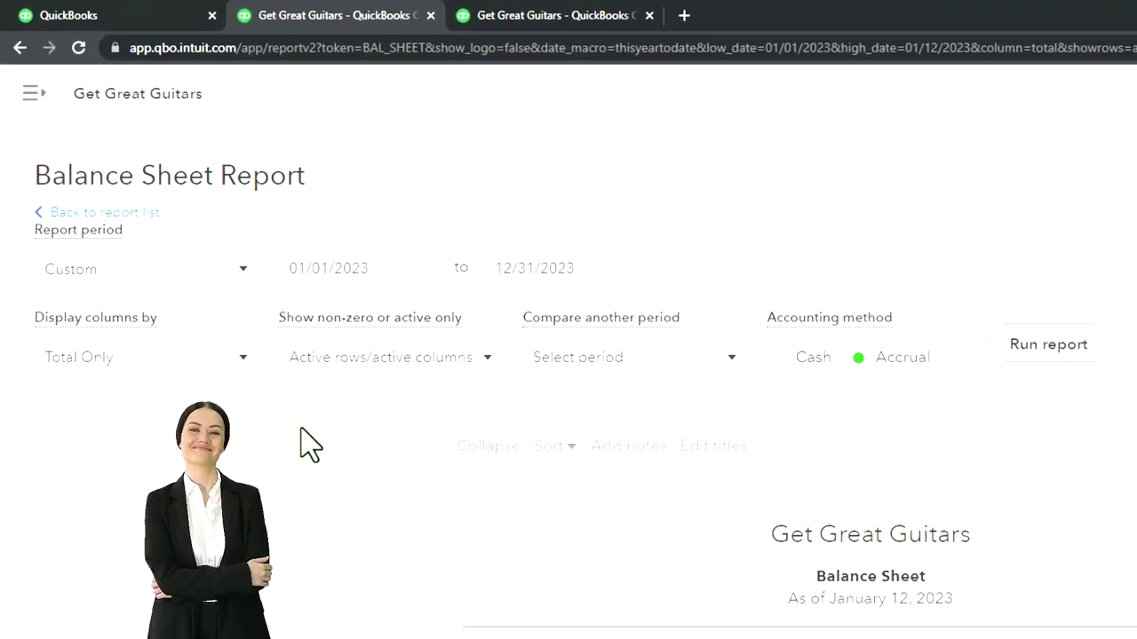
left_click(999, 348)
- Review the balance sheet's asset accounts at a larger size, and look over the company settings options
scroll(675, 266, "down", 3)
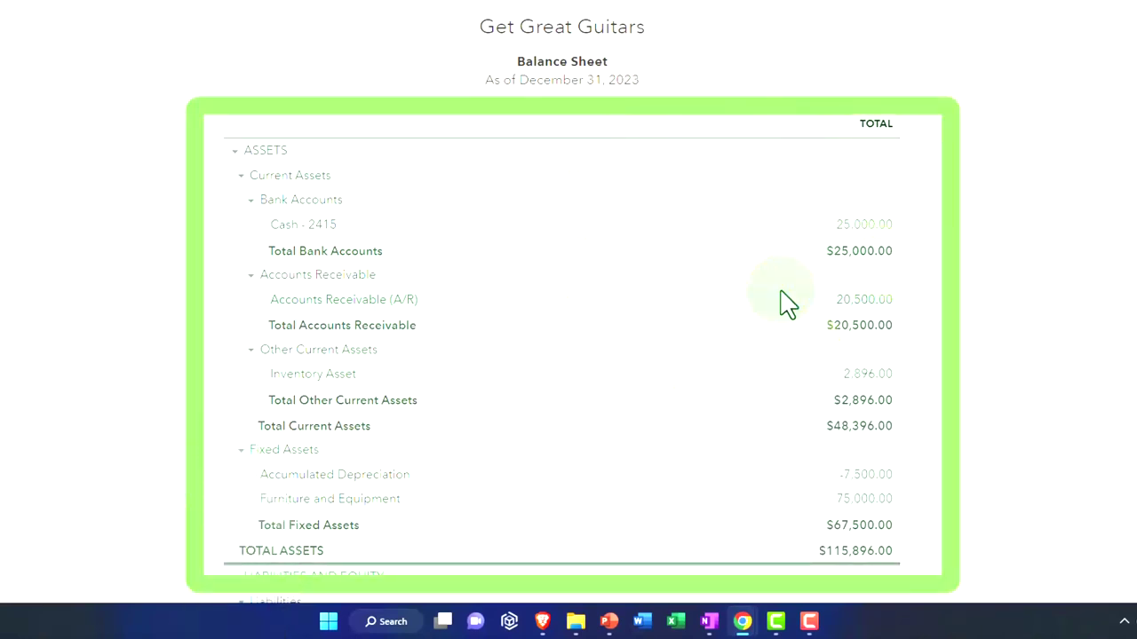
key("ctrl+plus")
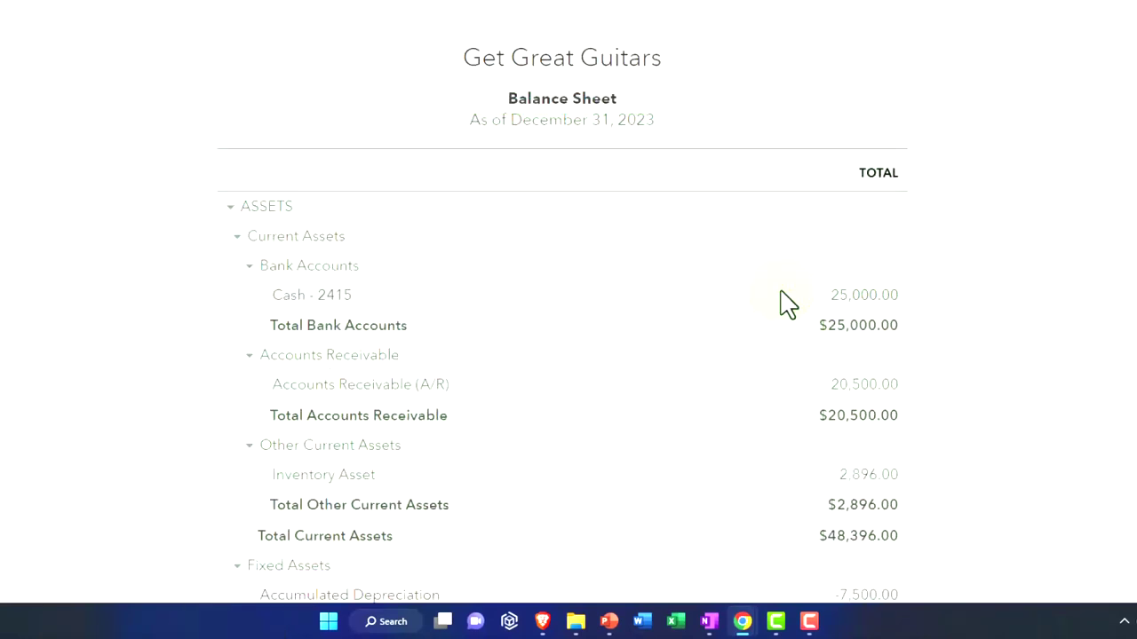
scroll(779, 302, "down", 2)
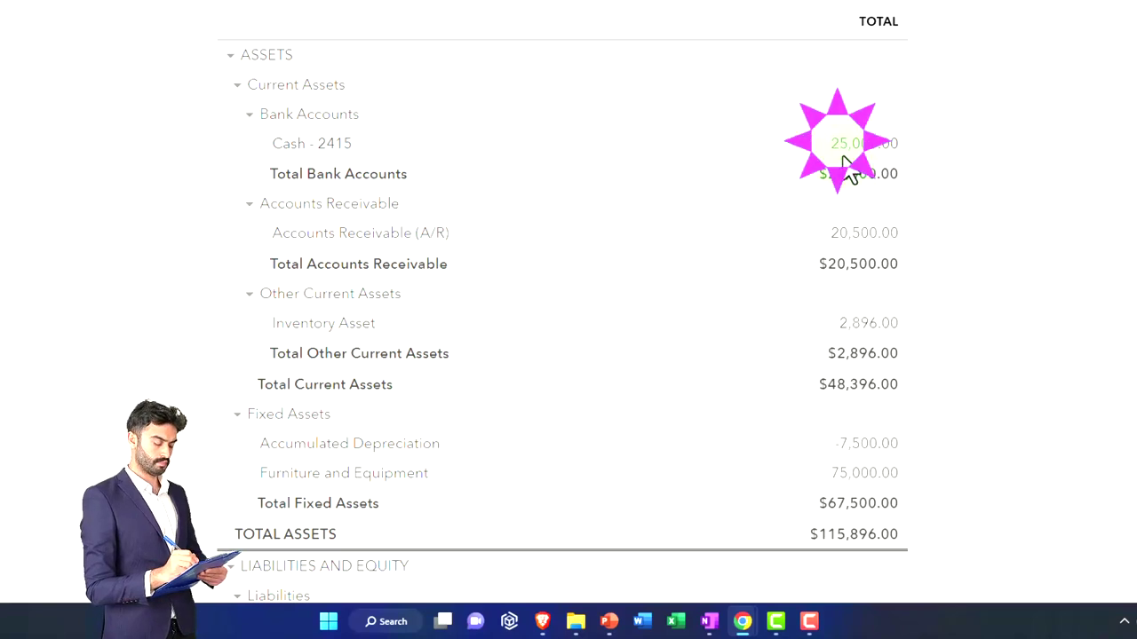
key("ctrl+plus")
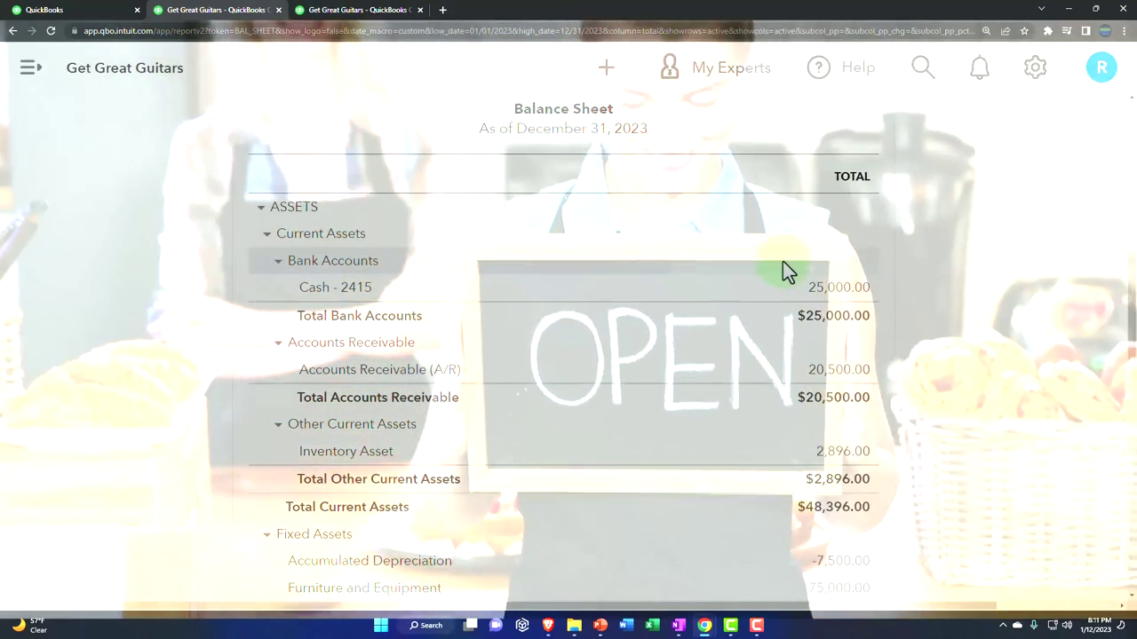
scroll(782, 262, "up", 5)
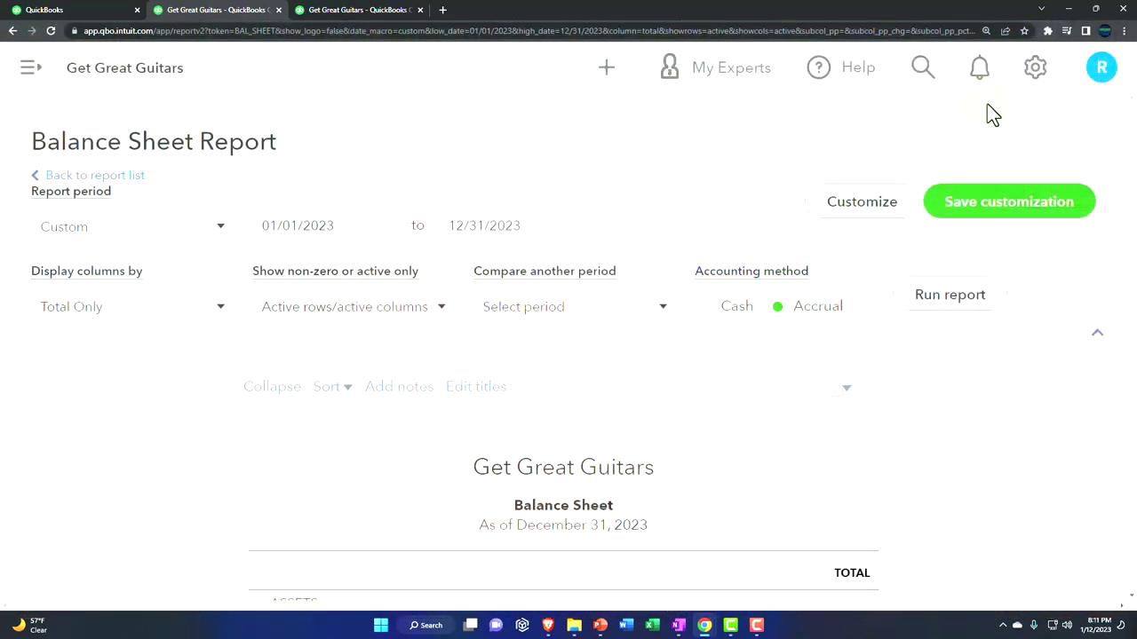
left_click(1029, 78)
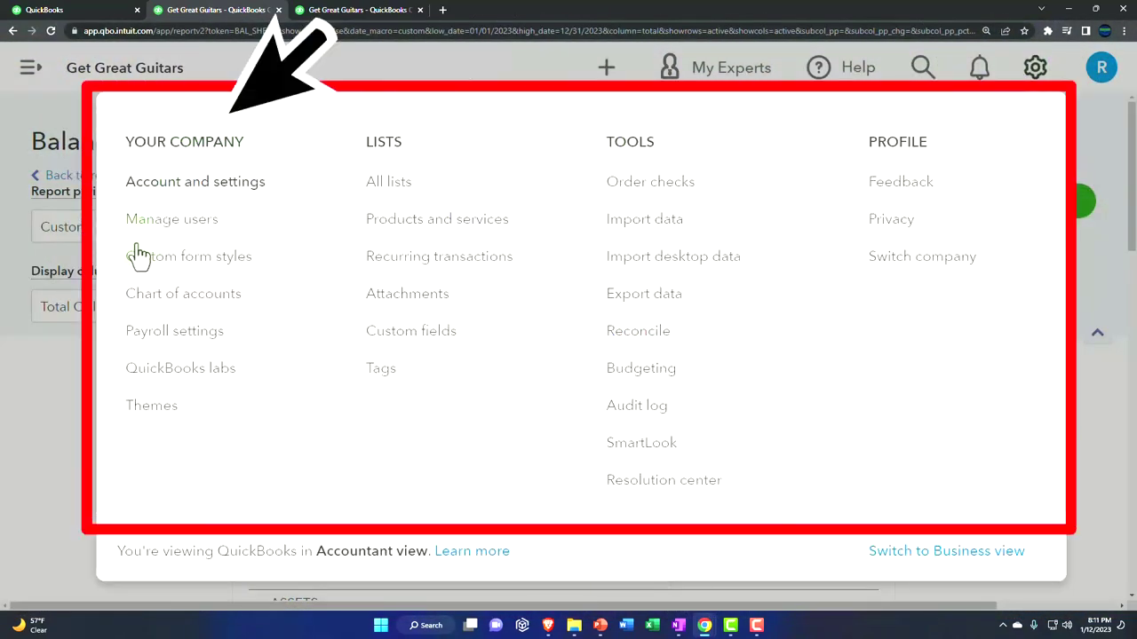
left_click(50, 414)
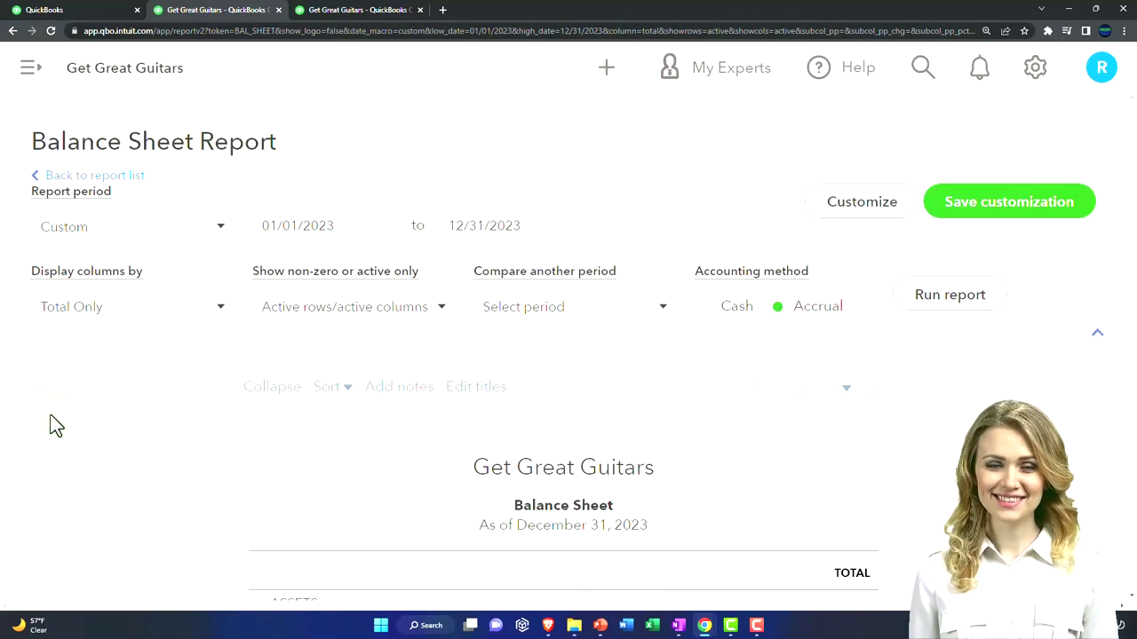
- Look over the balance sheet's current assets, and open the Products and Services list in the Sales area
scroll(98, 434, "down", 5)
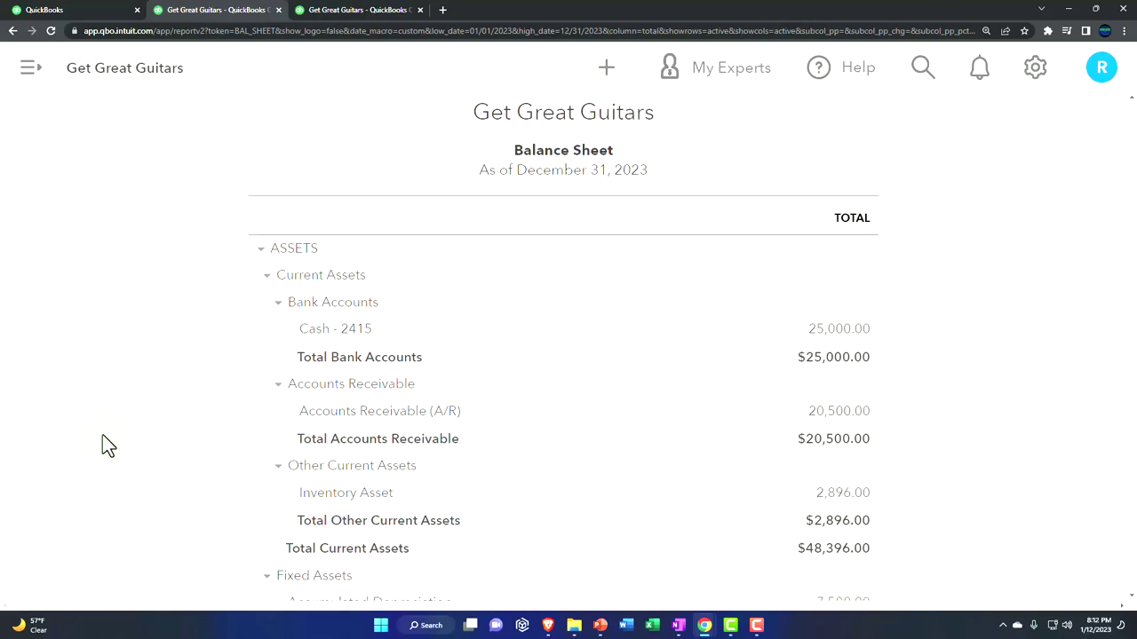
key("ctrl+minus")
left_click(34, 73)
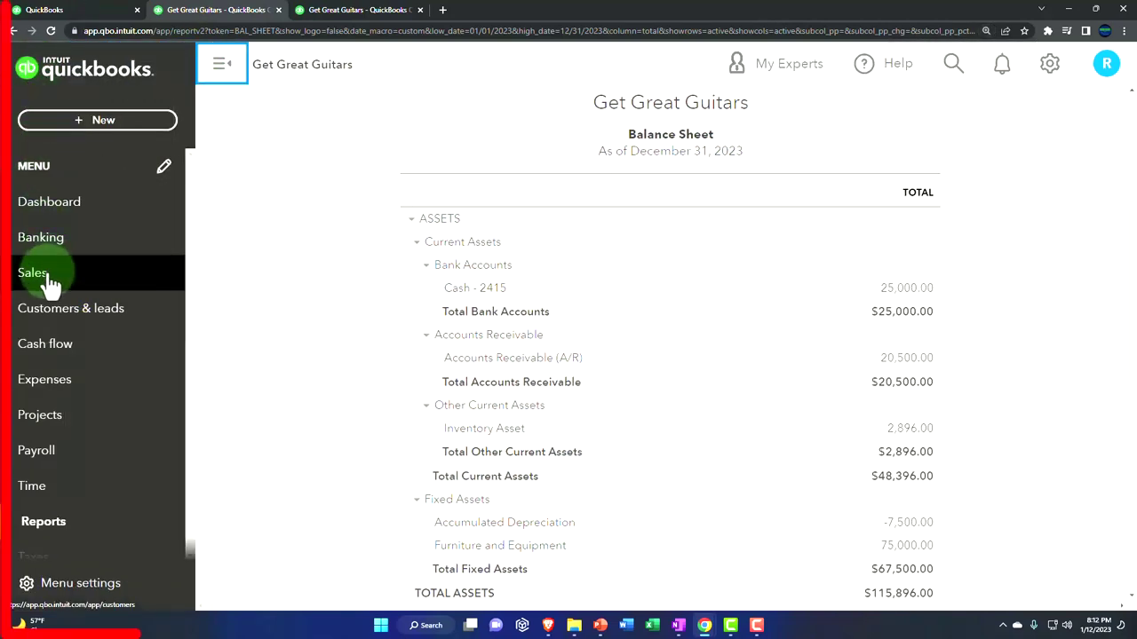
left_click(51, 282)
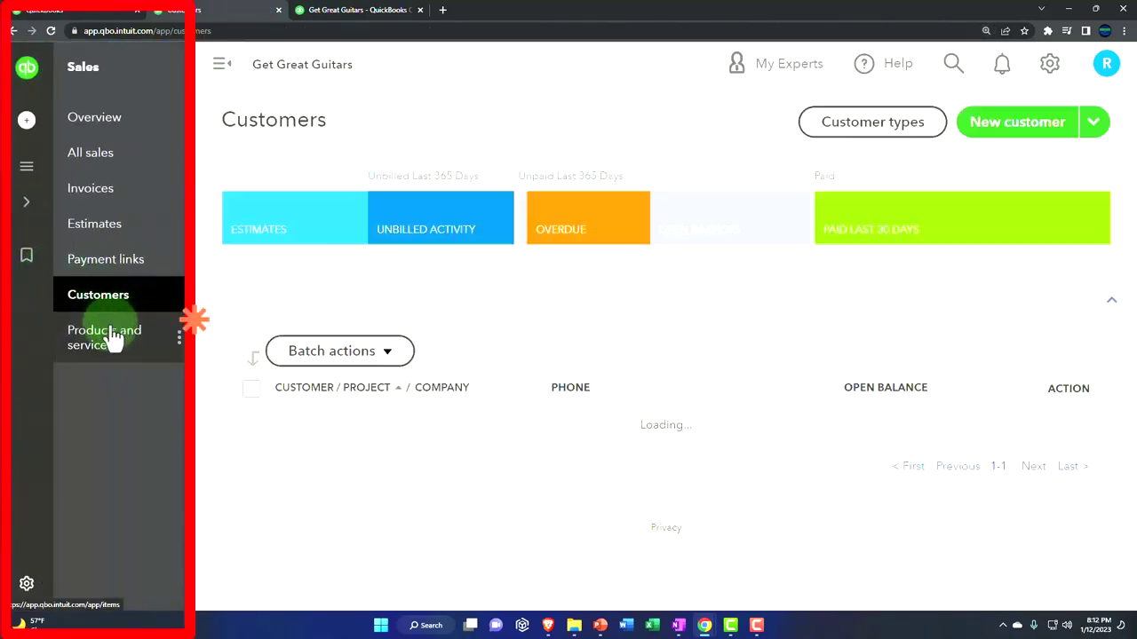
left_click(116, 346)
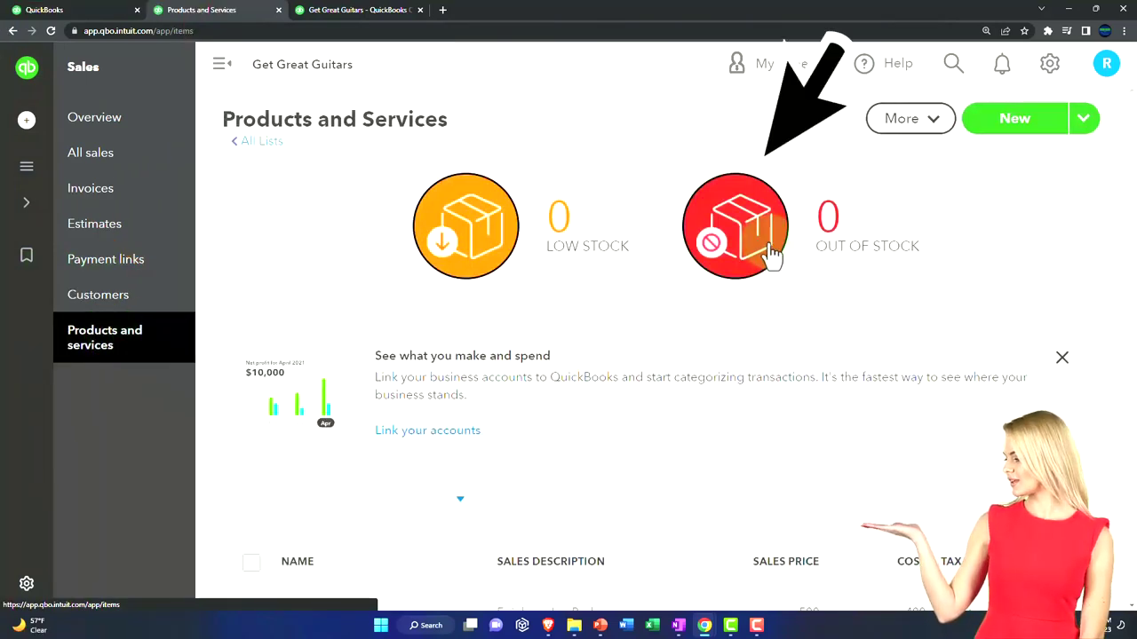
- Look over the transaction types available for creation, and return from Products and Services to the Balance Sheet report
left_click(42, 120)
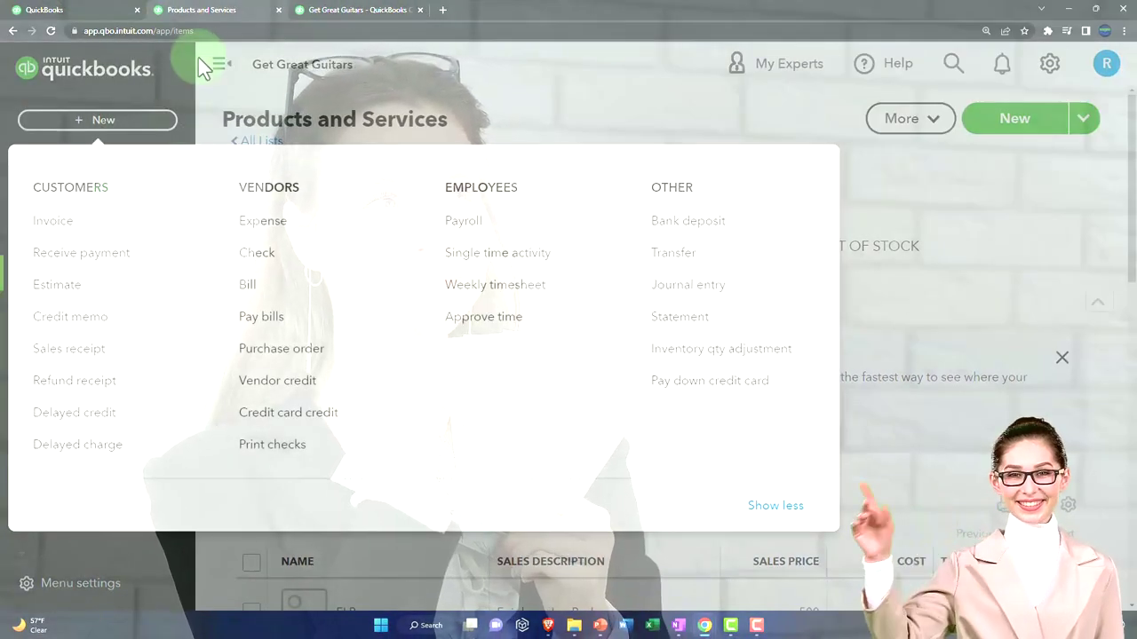
left_click(414, 82)
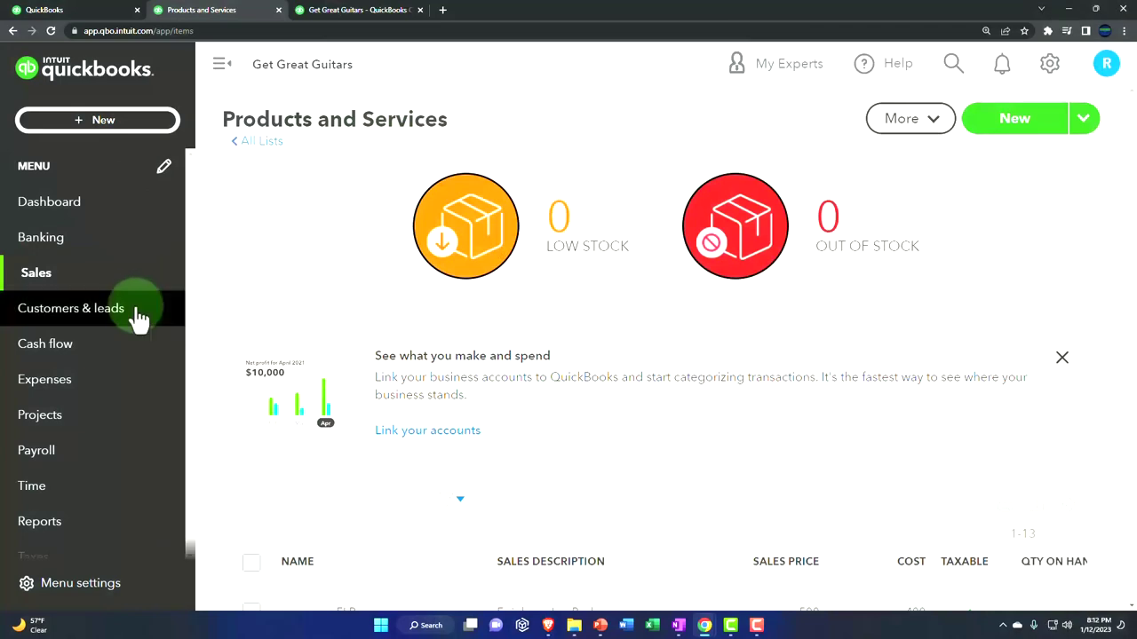
left_click(88, 413)
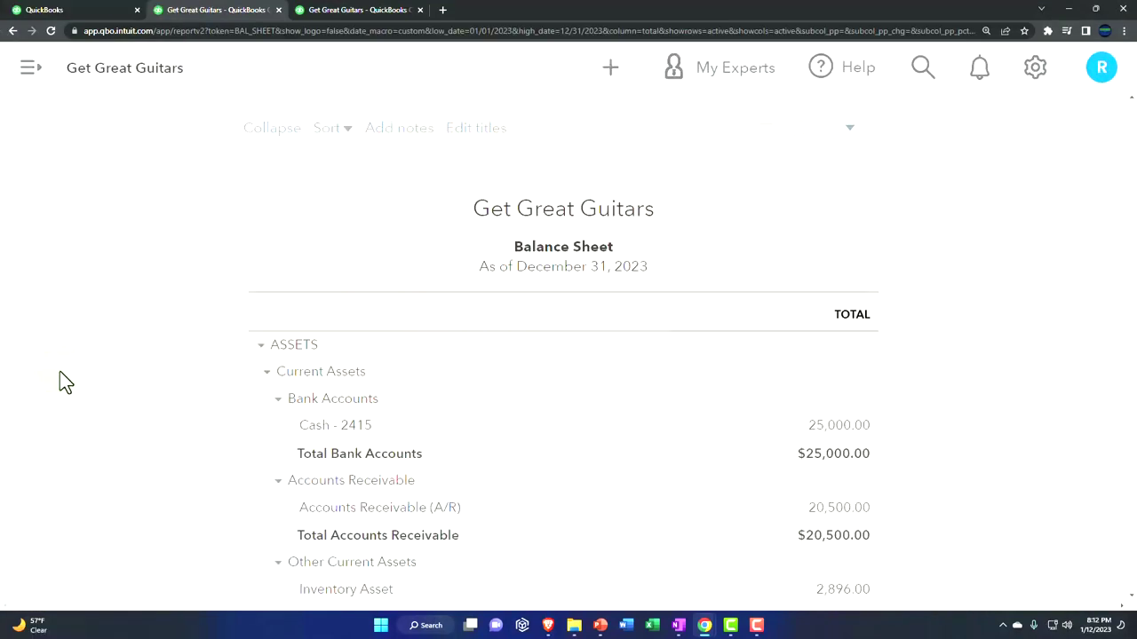
- Collapse the Assets and the Liabilities and Equity sections of the balance sheet to their totals
scroll(64, 382, "down", 2)
left_click(261, 225)
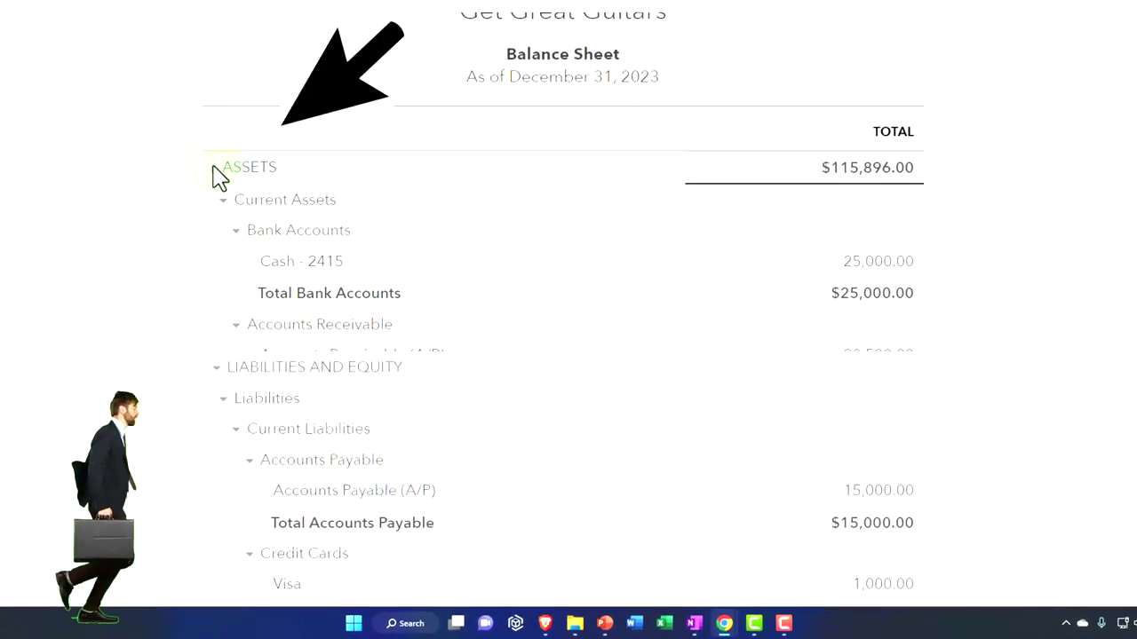
left_click(218, 190)
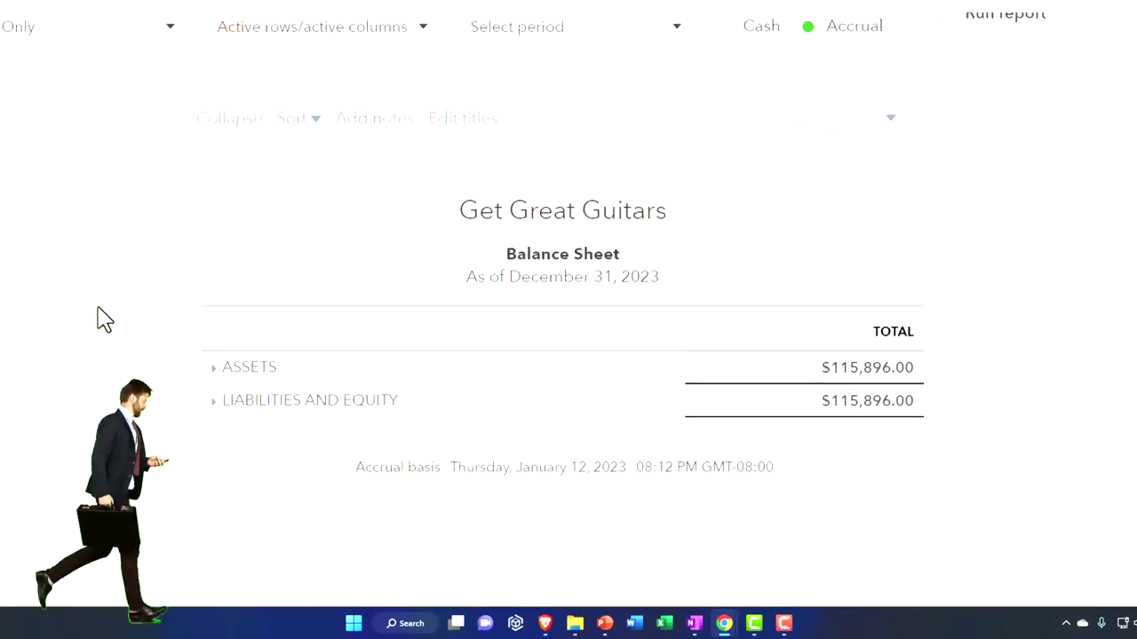
- Expand the Assets and the Liabilities and Equity sections of the balance sheet, and review the asset accounts at a larger size
key("ctrl+plus")
scroll(94, 320, "down", 1)
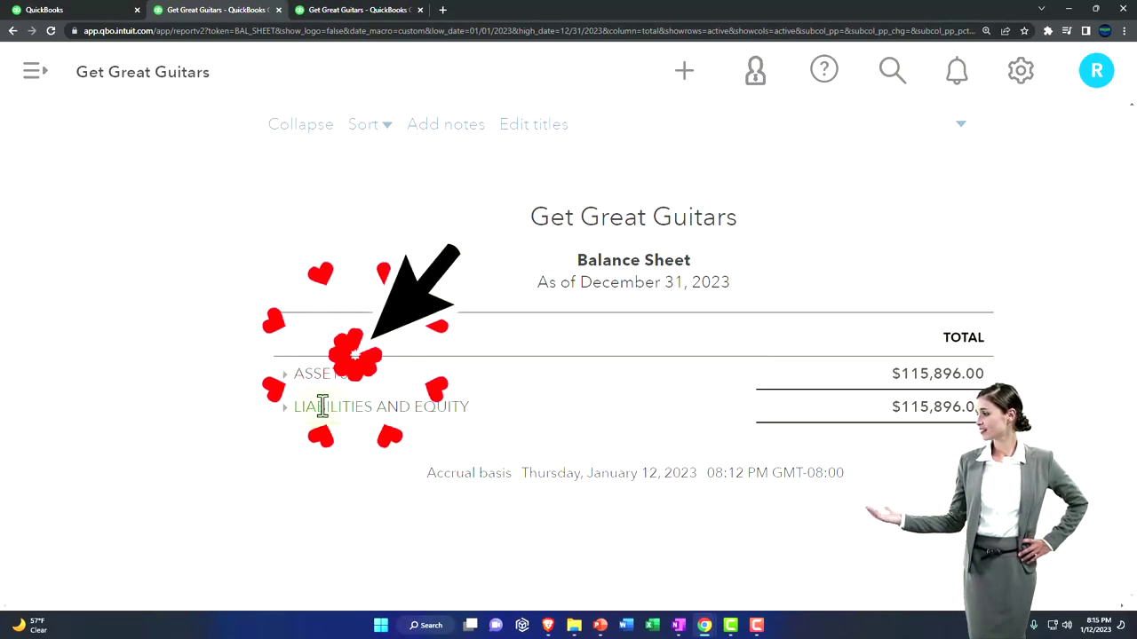
left_click(279, 382)
scroll(278, 388, "down", 5)
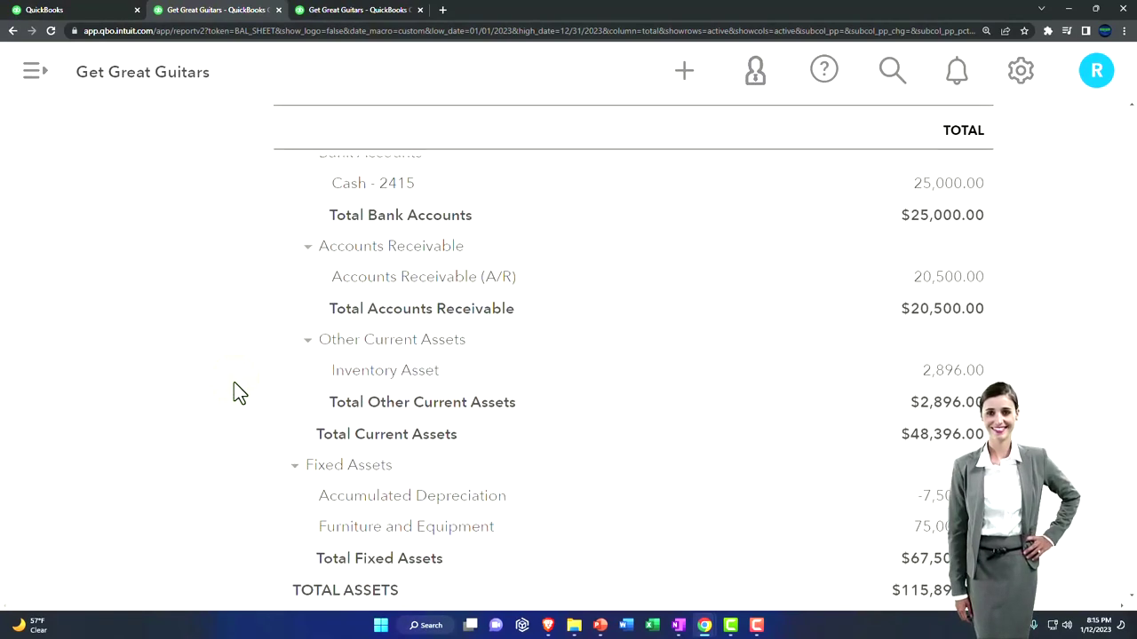
left_click(283, 416)
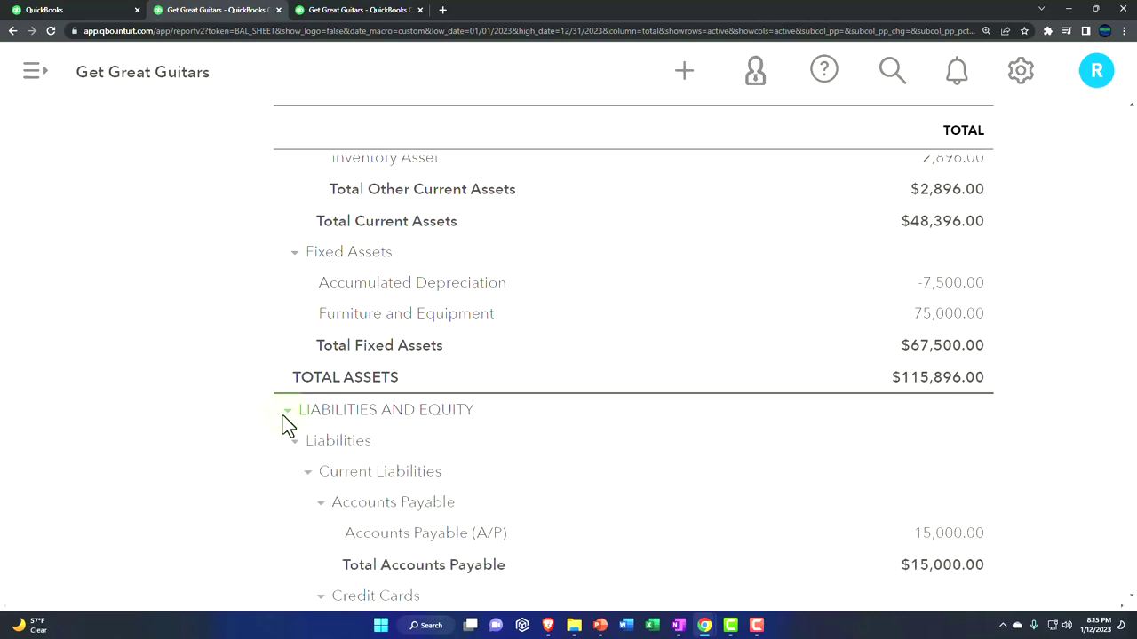
scroll(285, 417, "up", 6)
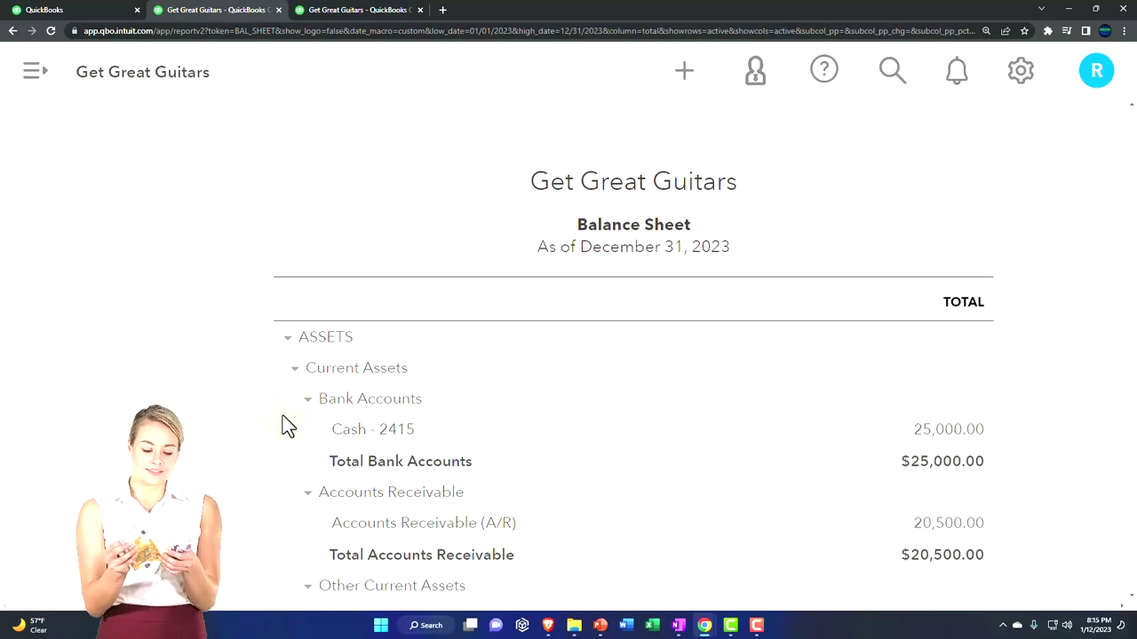
scroll(288, 426, "down", 2)
scroll(284, 453, "down", 3)
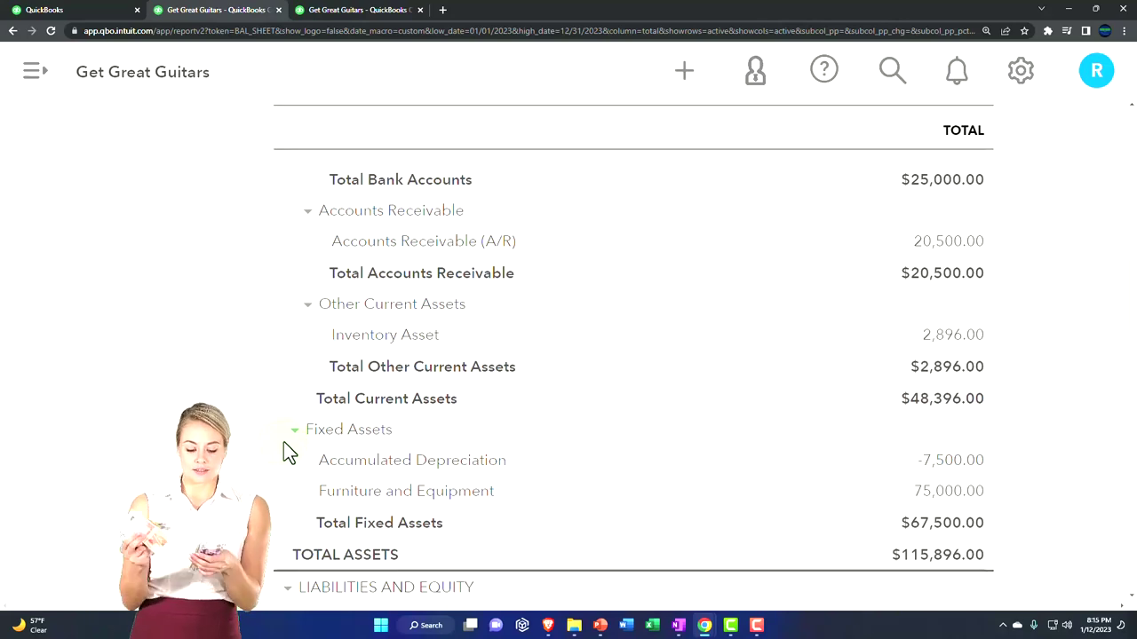
scroll(283, 441, "up", 5)
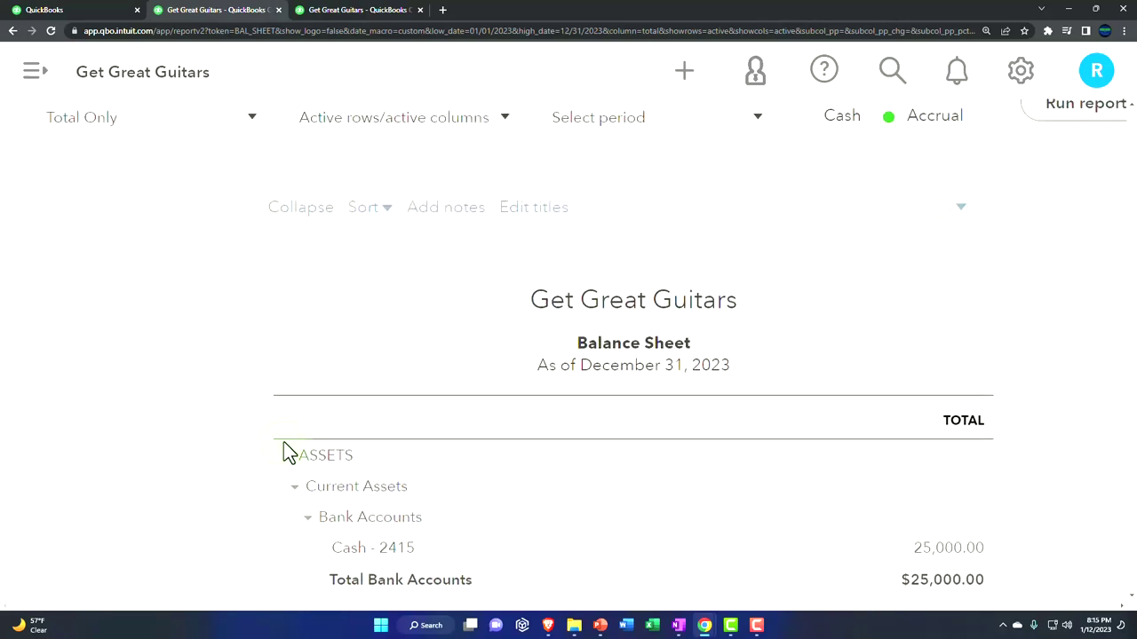
- Look over the transaction types that can be created, opening a blank Bank Deposit form and closing it without entering anything
key("ctrl+minus")
key("ctrl+minus")
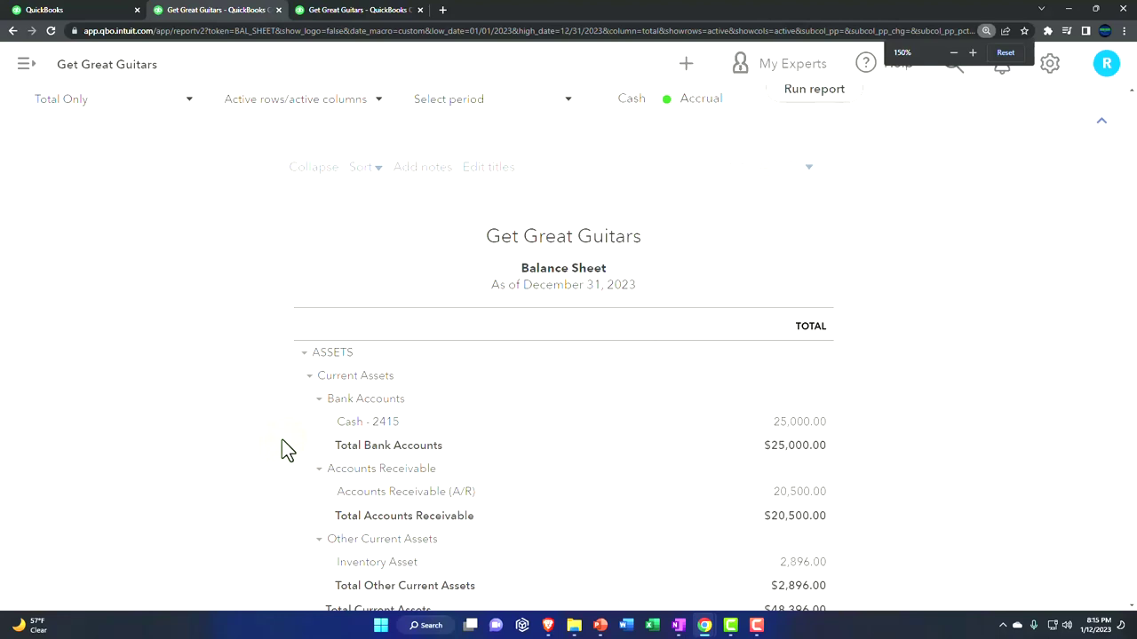
left_click(685, 64)
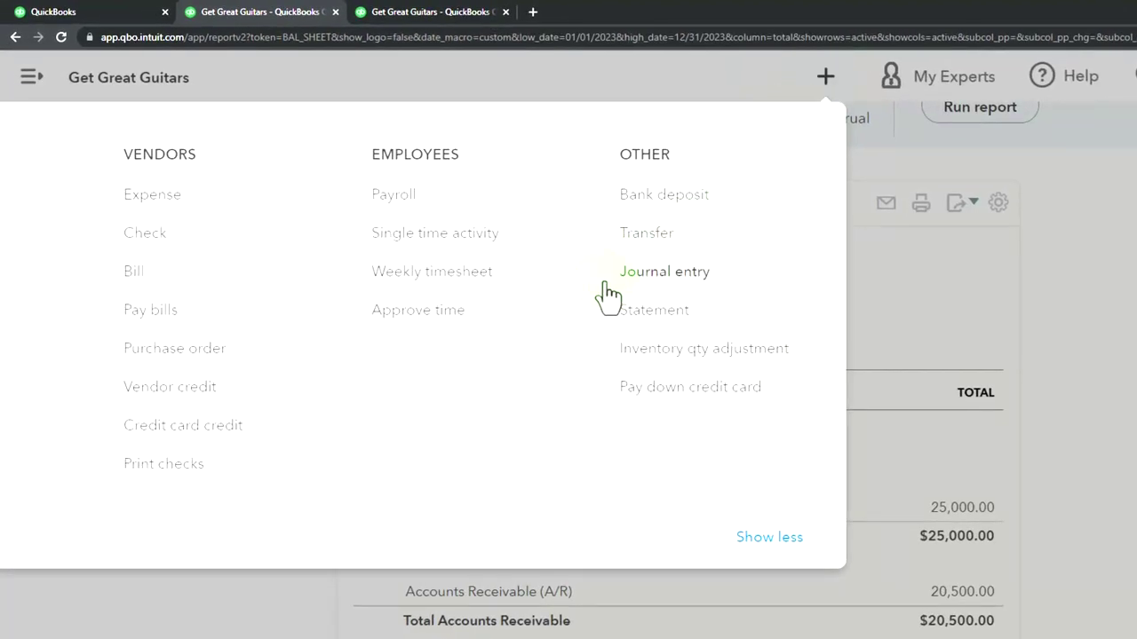
key("ctrl+minus")
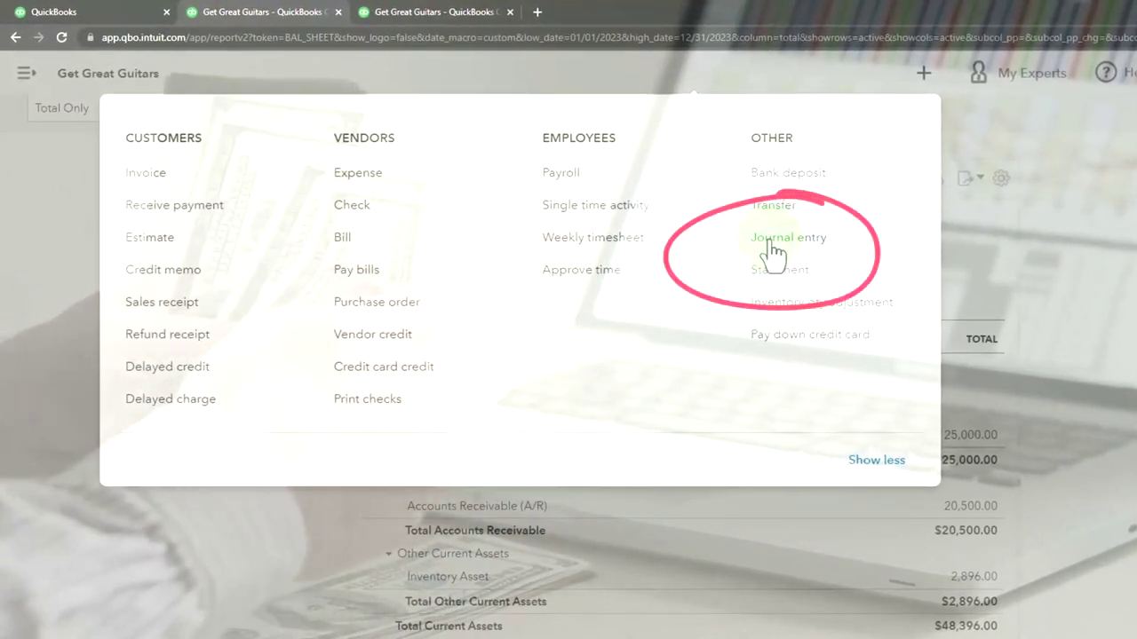
left_click(774, 178)
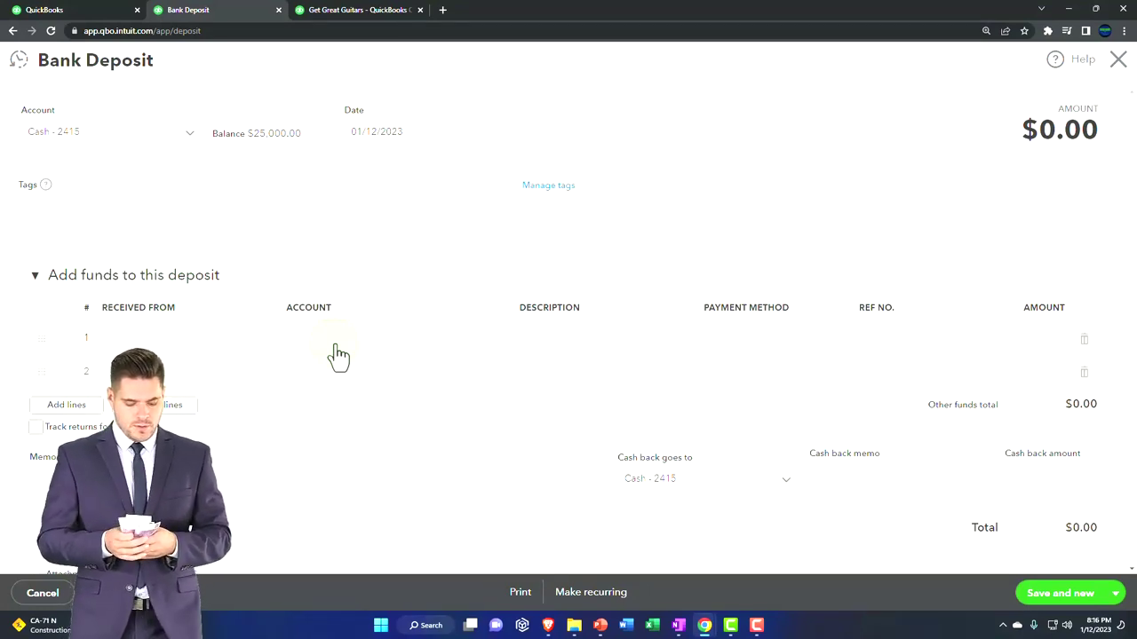
left_click(1116, 61)
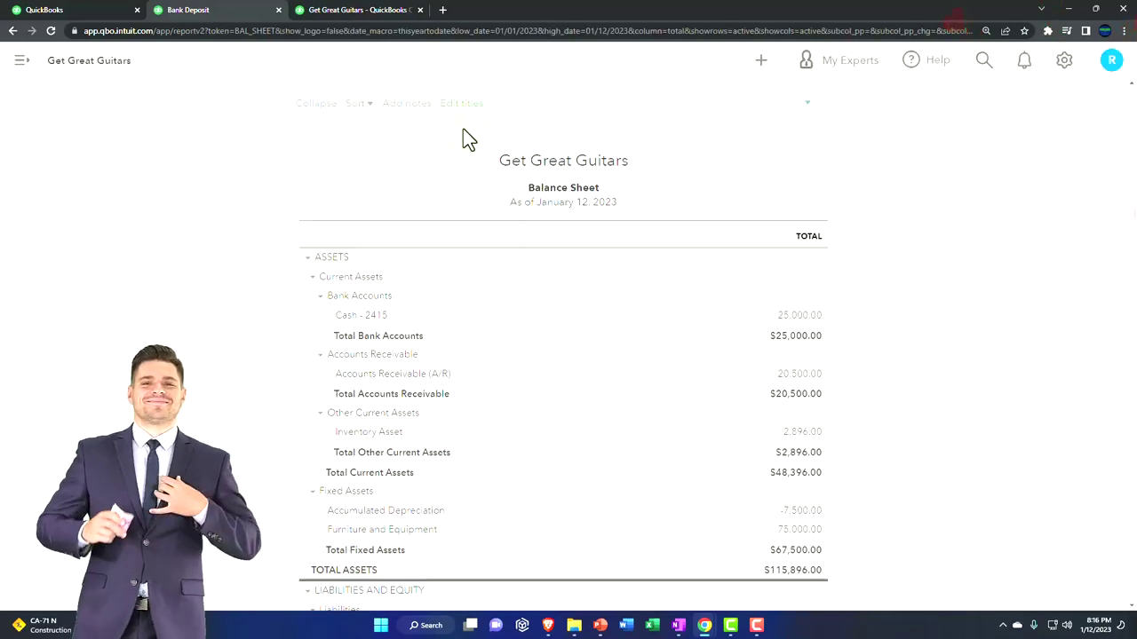
left_click(761, 59)
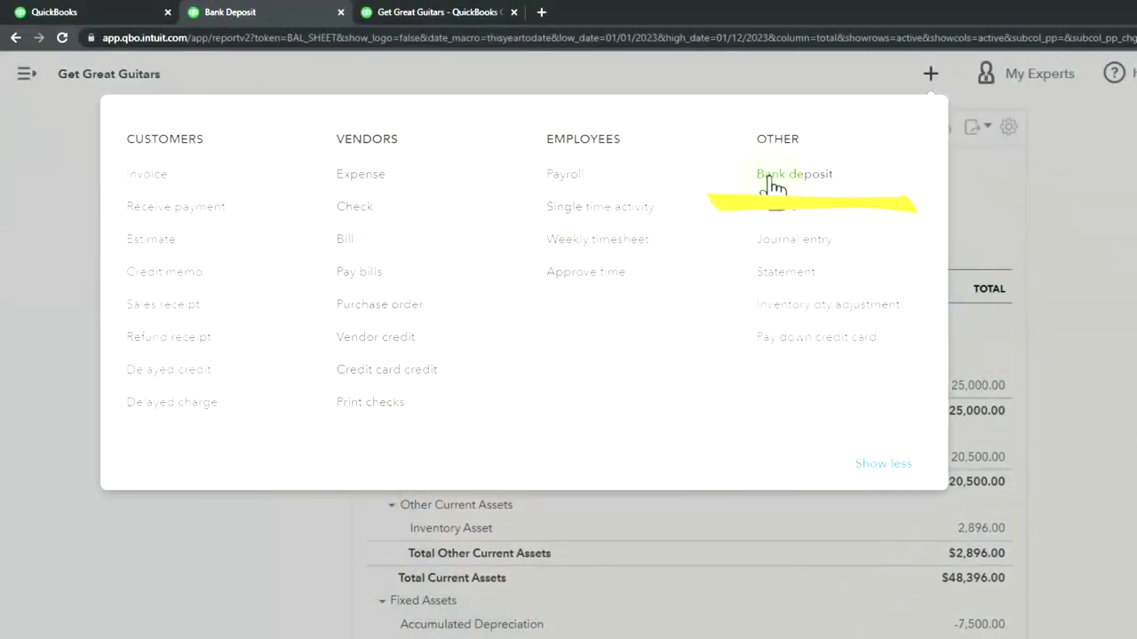
left_click(95, 176)
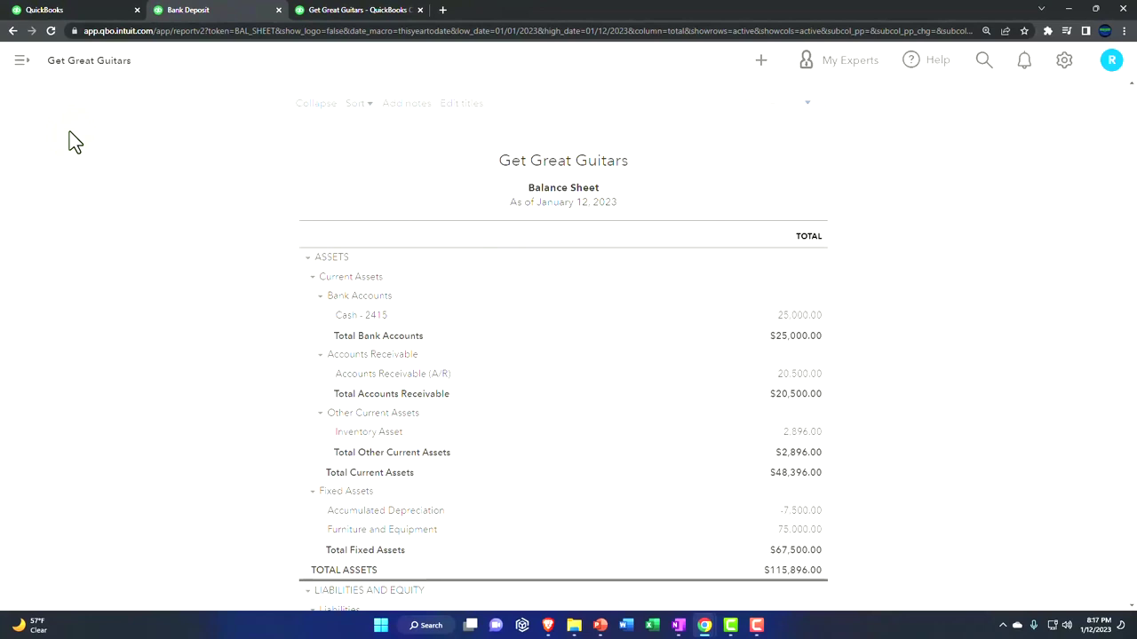
- In the first tab, open the Chart of Accounts from the Accounting area of Get Great Guitars
left_click(21, 61)
left_click(35, 73)
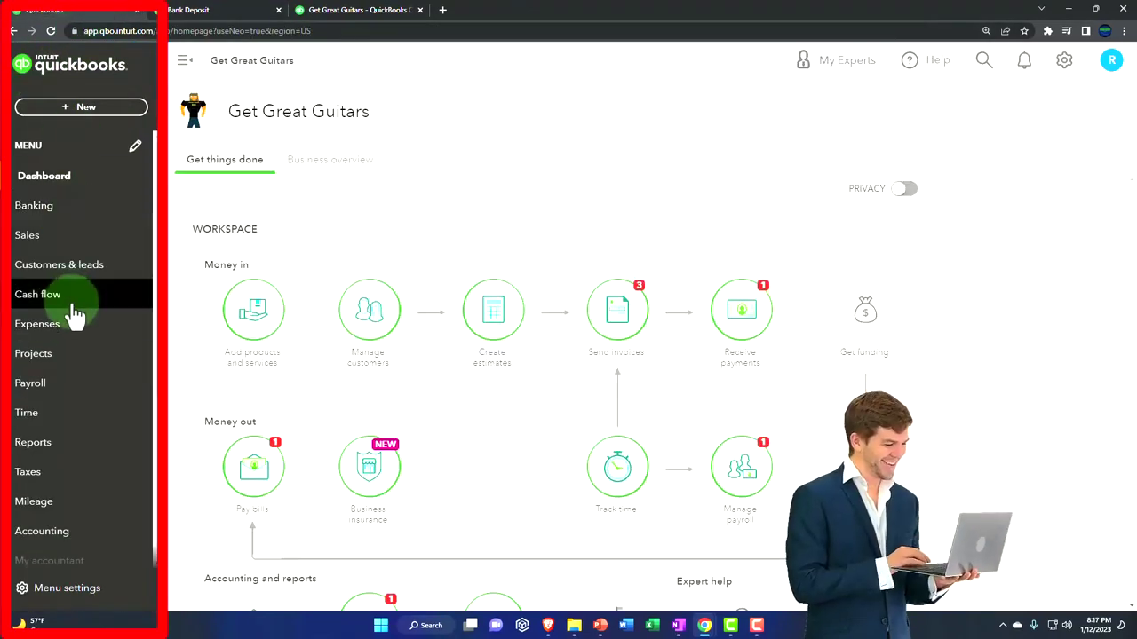
scroll(76, 337, "down", 2)
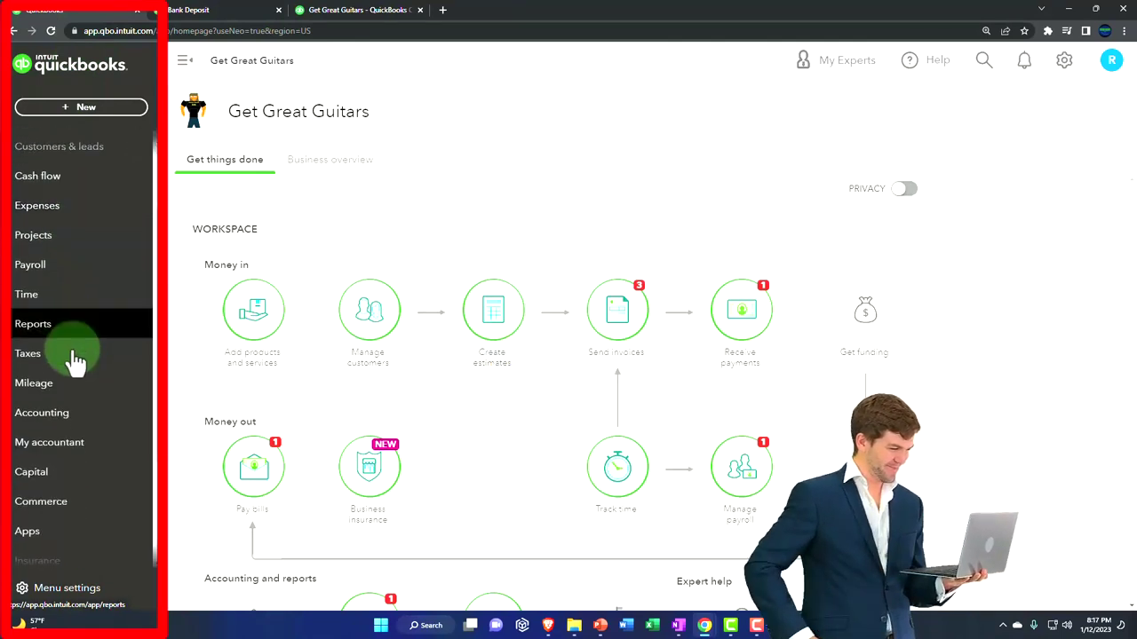
left_click(68, 416)
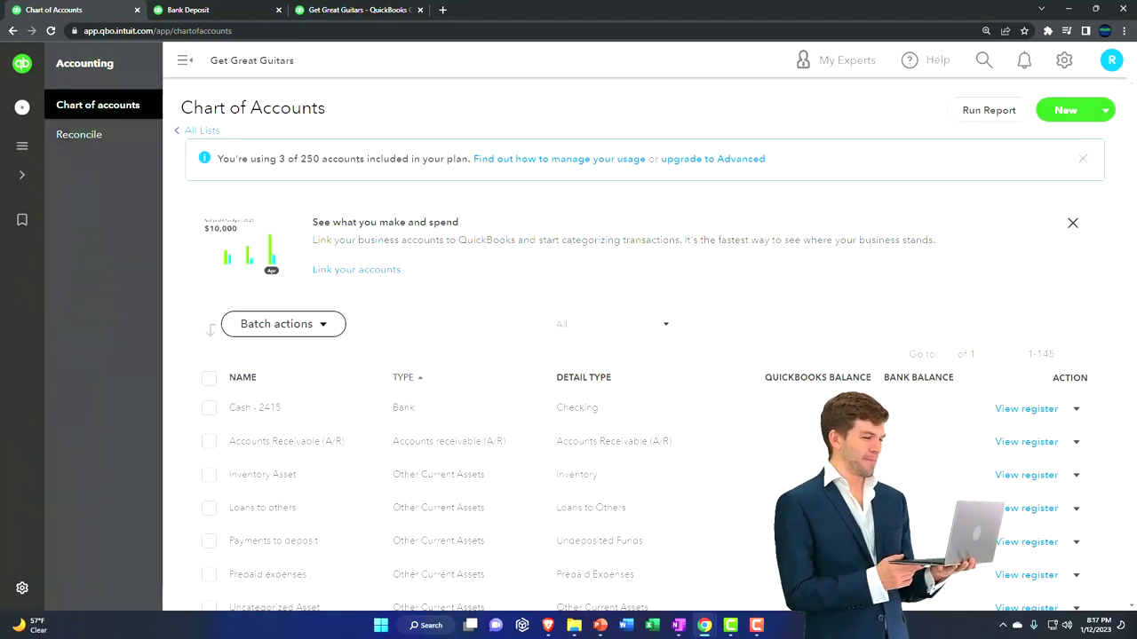
- In the sample company's incognito window, locate the chart of accounts under Bookkeeping in Business view, and return to Get Great Guitars
left_click_drag(1136, 160, 592, 84)
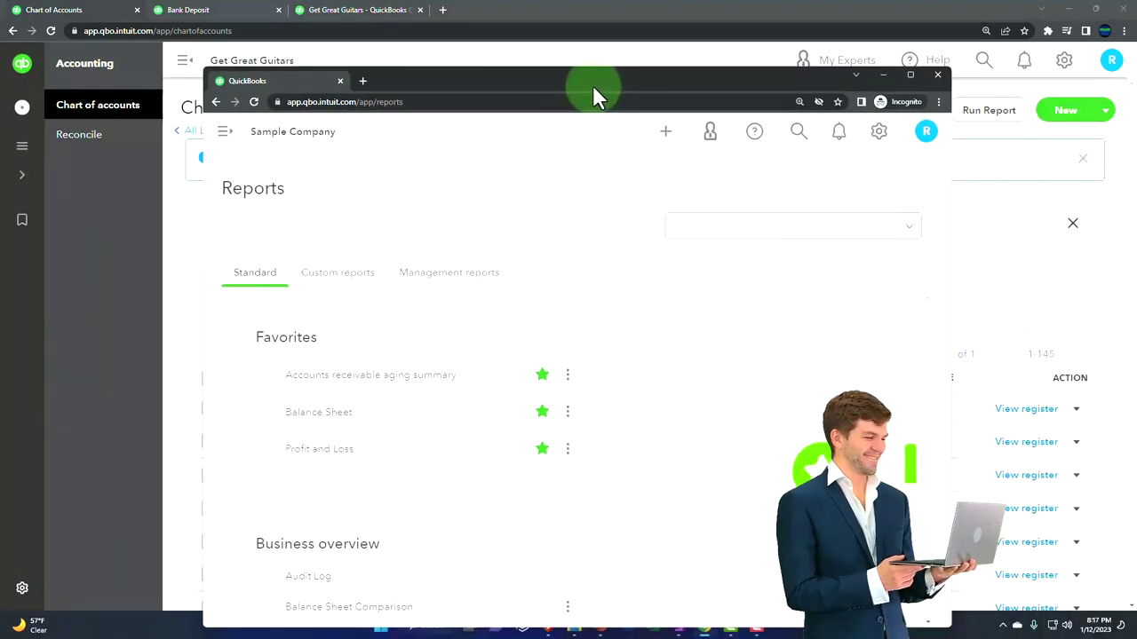
left_click(222, 135)
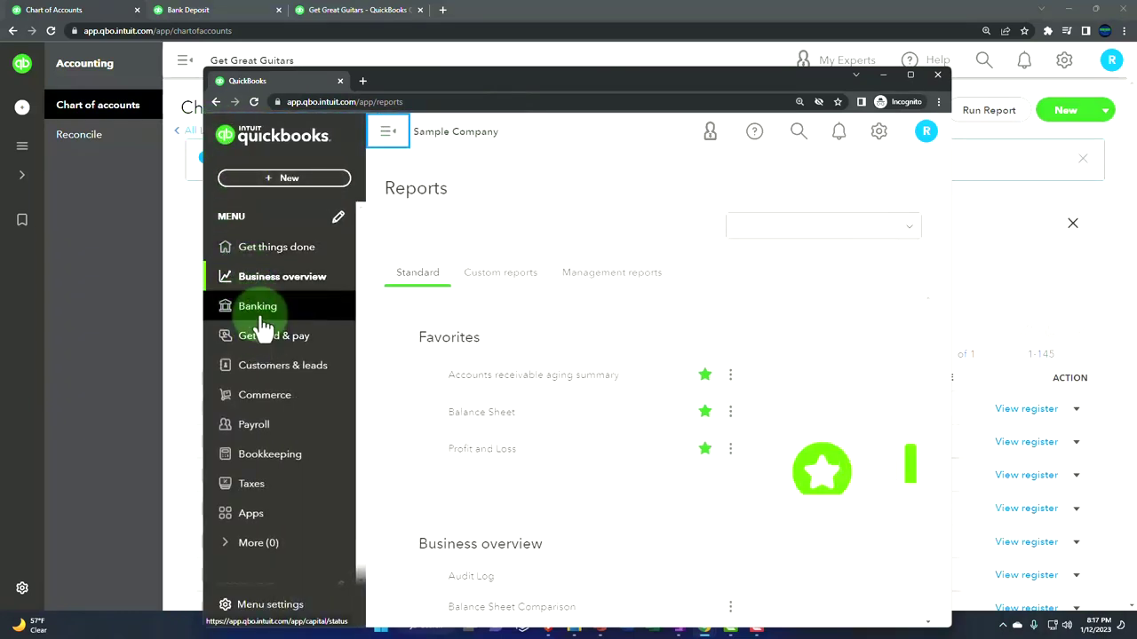
left_click(268, 456)
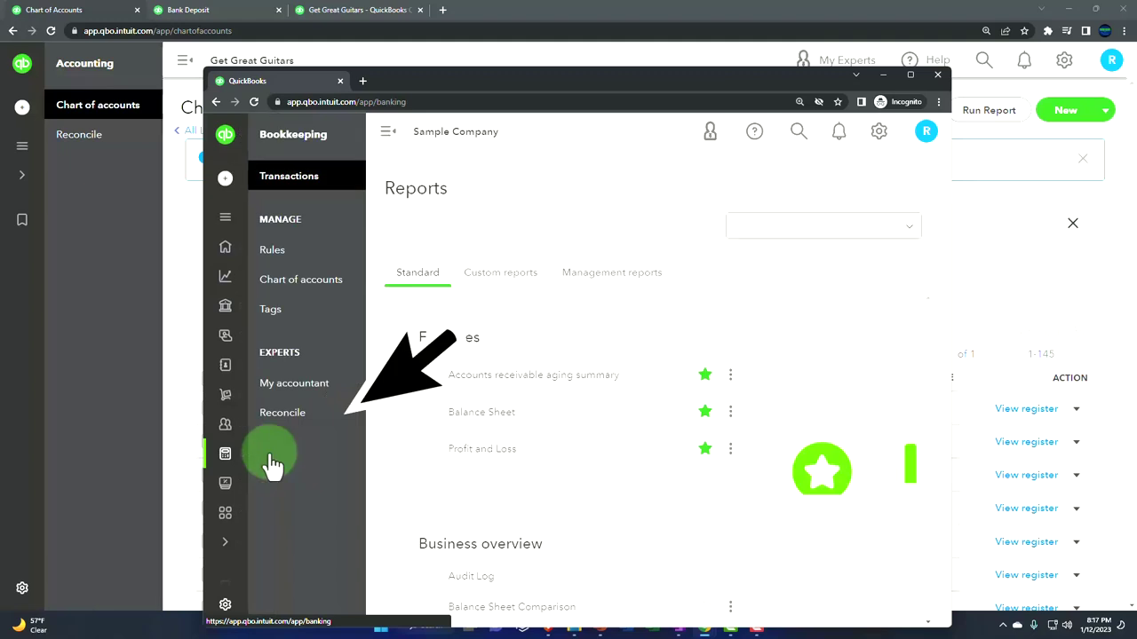
left_click(286, 279)
left_click_drag(418, 80, 1136, 182)
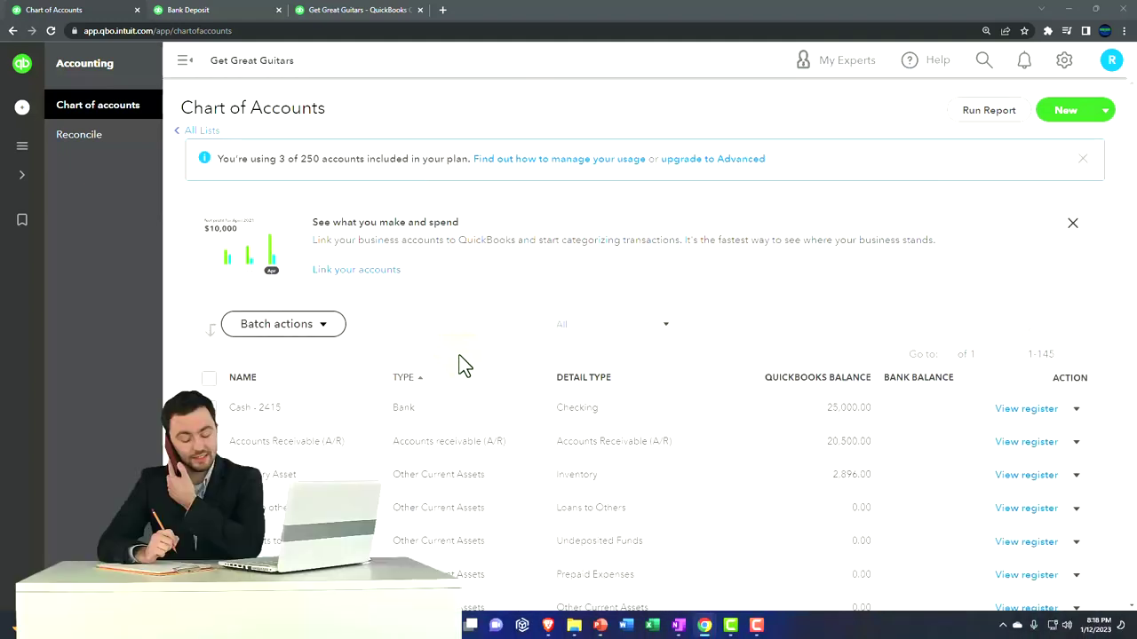
- With the navigation menu collapsed, examine the chart of accounts by type, from the asset accounts through liabilities and equity to income
left_click(184, 60)
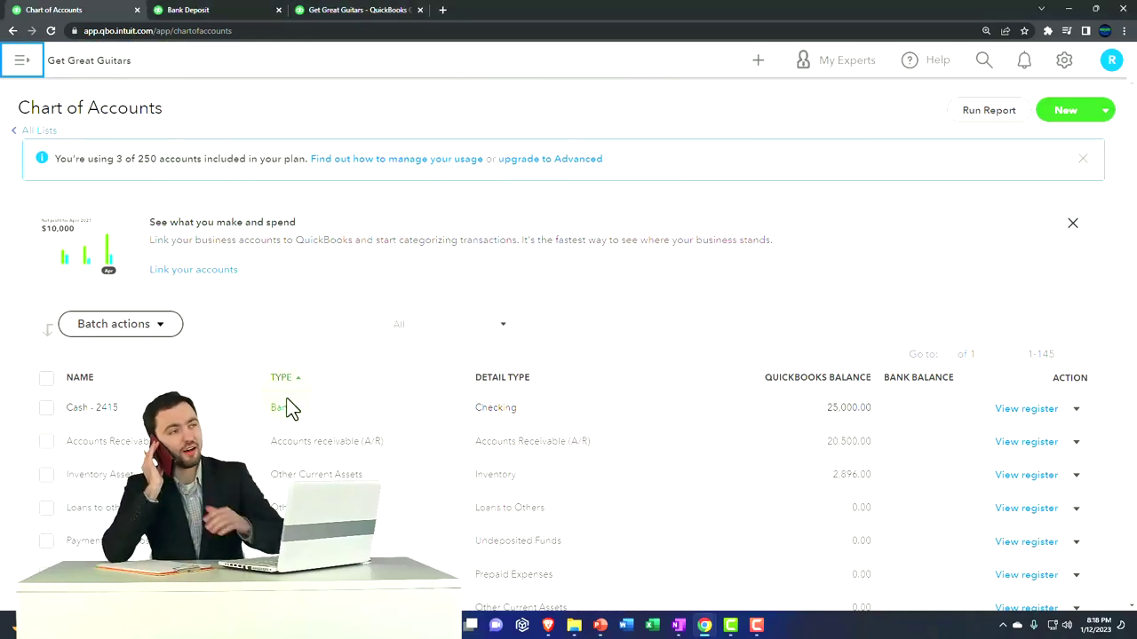
scroll(289, 409, "down", 2)
scroll(289, 408, "down", 3)
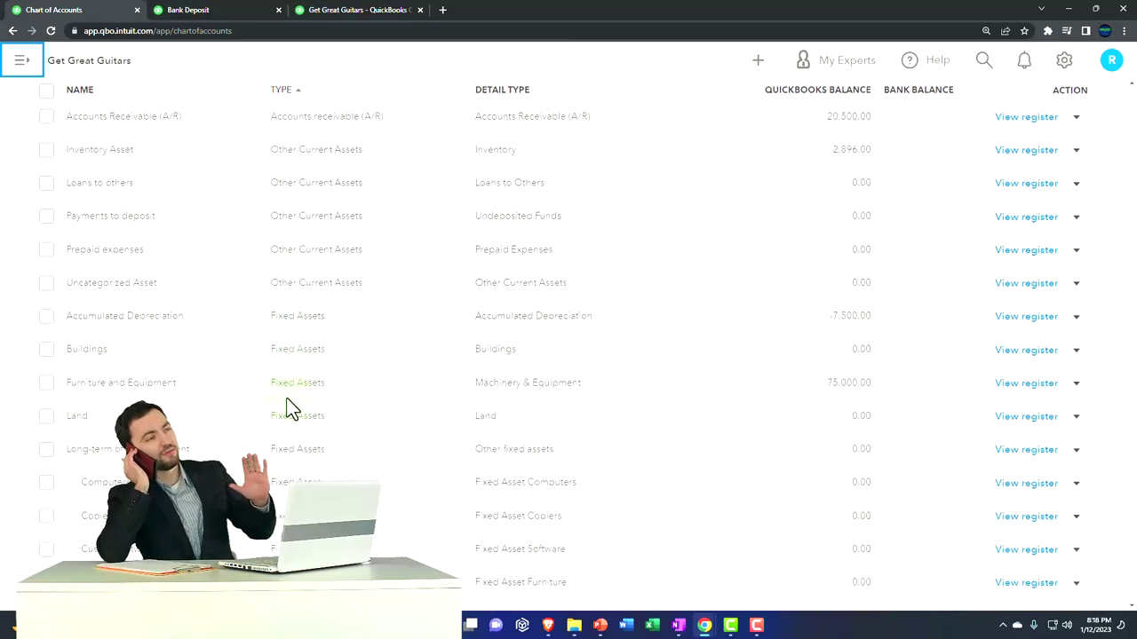
scroll(287, 399, "down", 4)
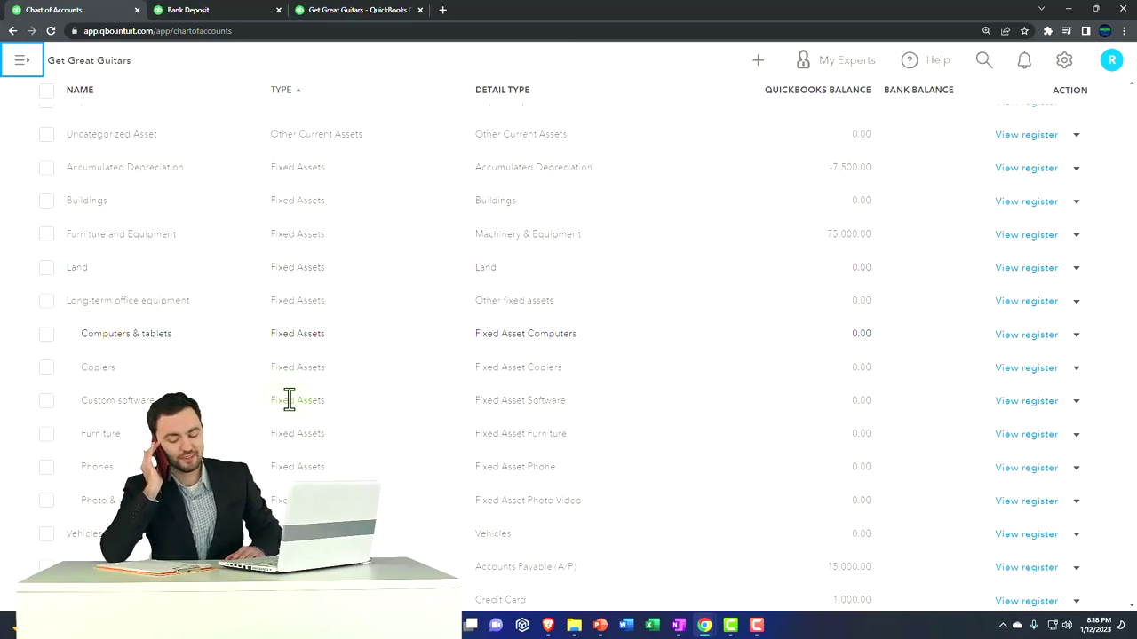
scroll(288, 407, "down", 2)
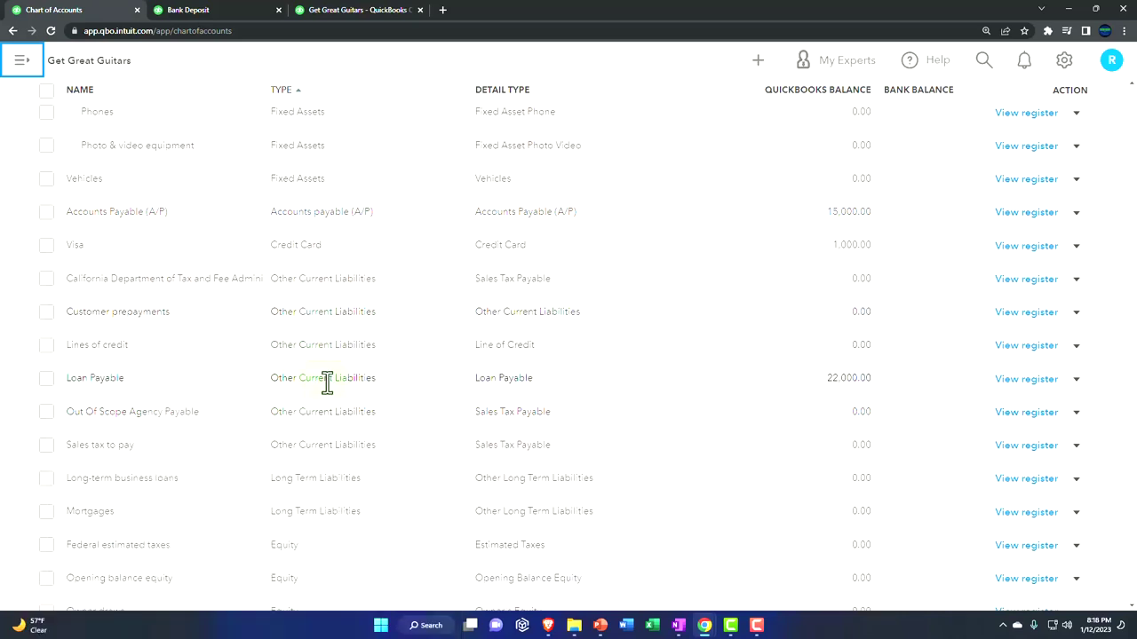
scroll(327, 382, "down", 3)
scroll(327, 382, "down", 2)
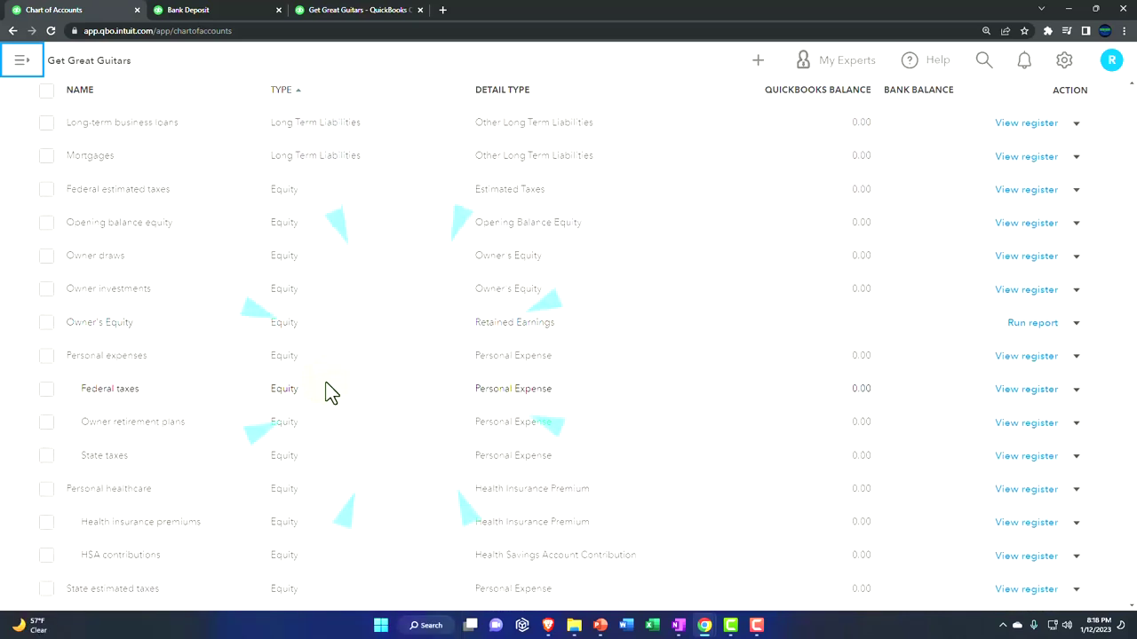
scroll(329, 393, "down", 2)
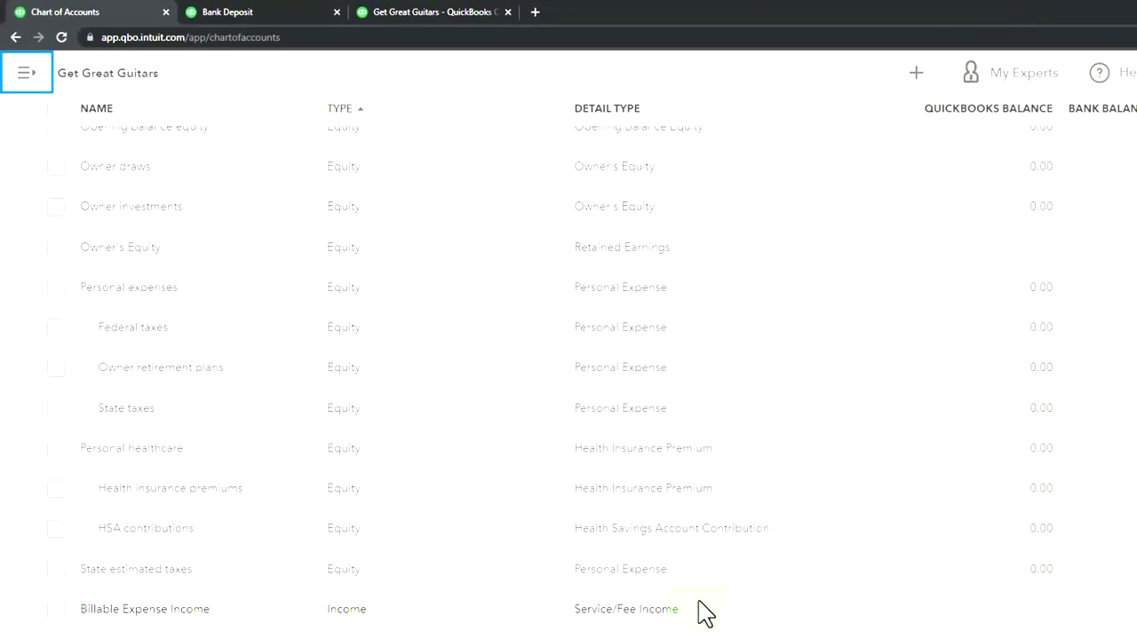
- Open the cash account's register from the chart of accounts and dismiss the Register basics tip
scroll(704, 613, "up", 12)
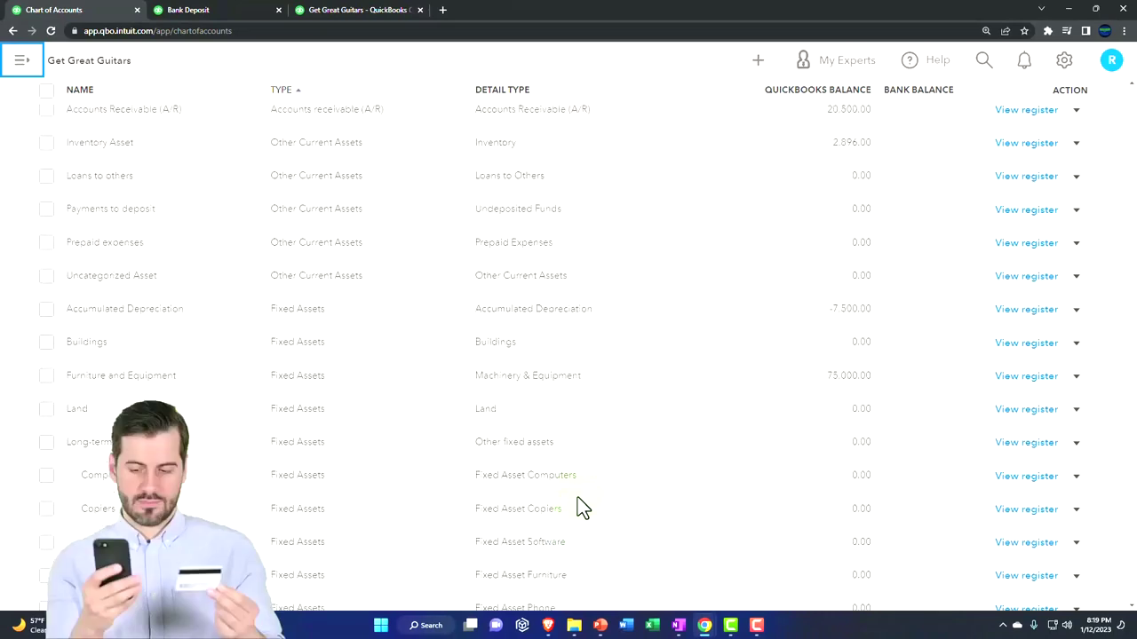
scroll(577, 508, "up", 3)
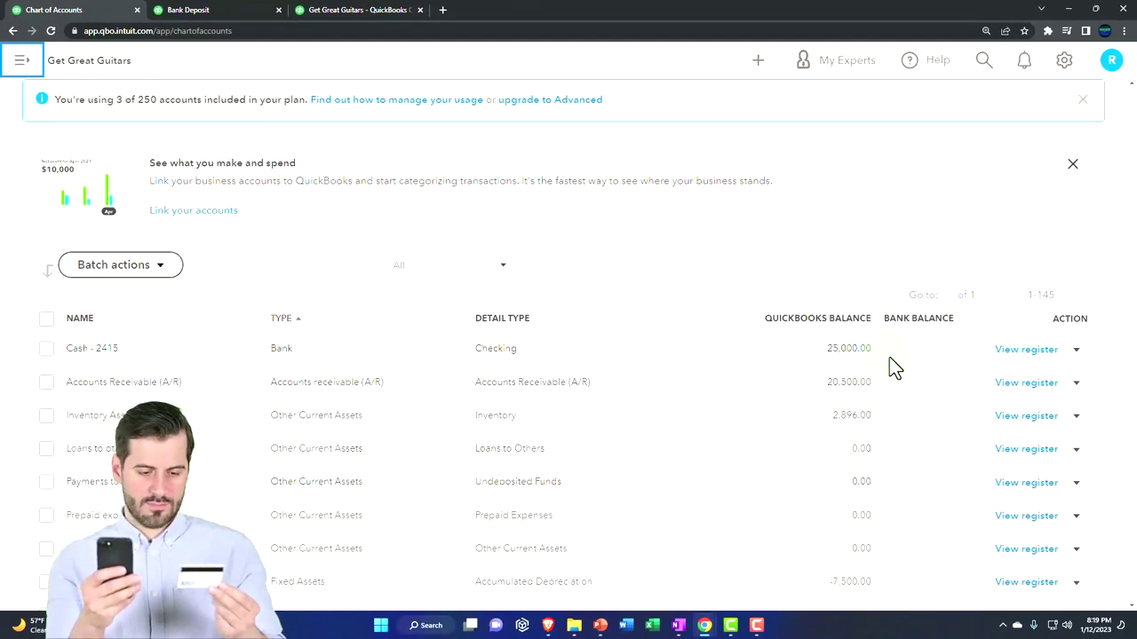
scroll(806, 520, "down", 6)
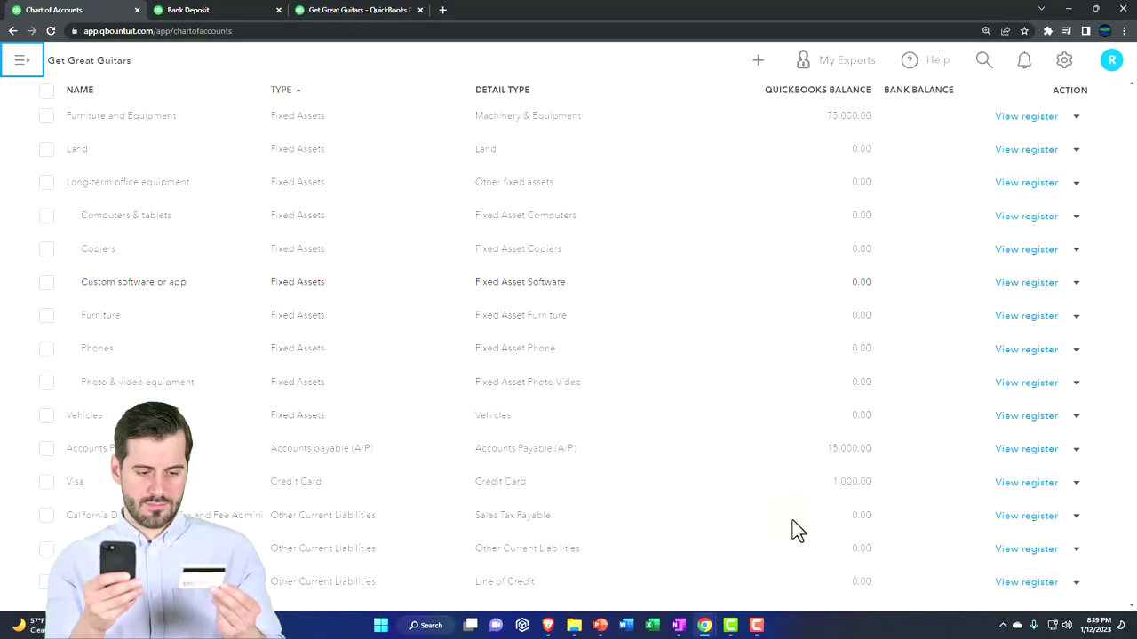
scroll(793, 528, "down", 5)
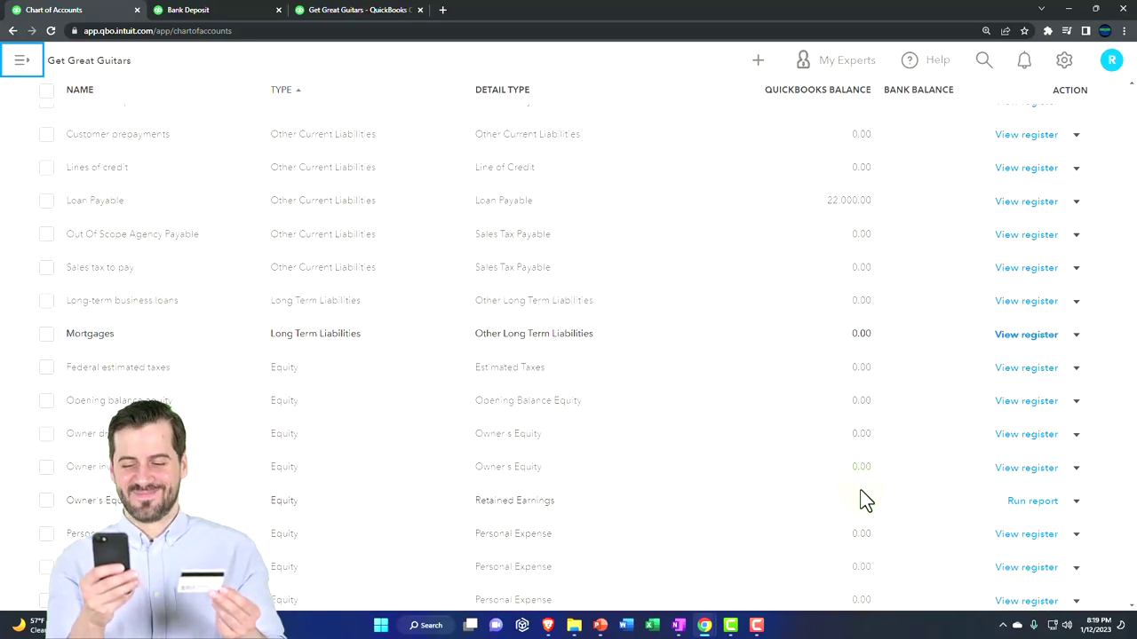
scroll(862, 500, "up", 10)
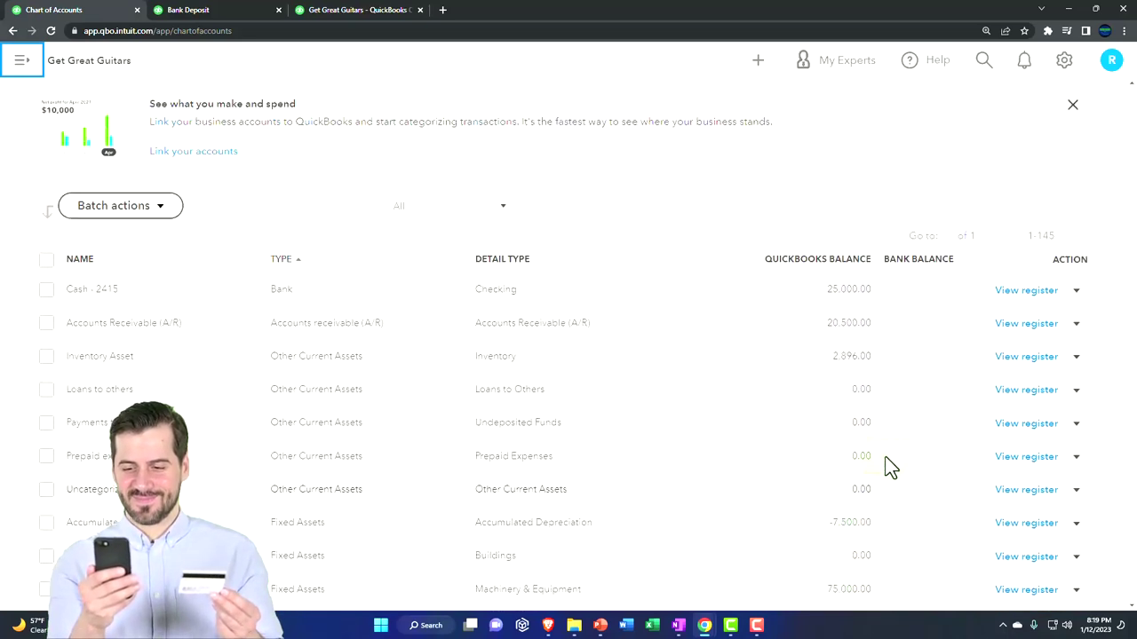
left_click(1028, 293)
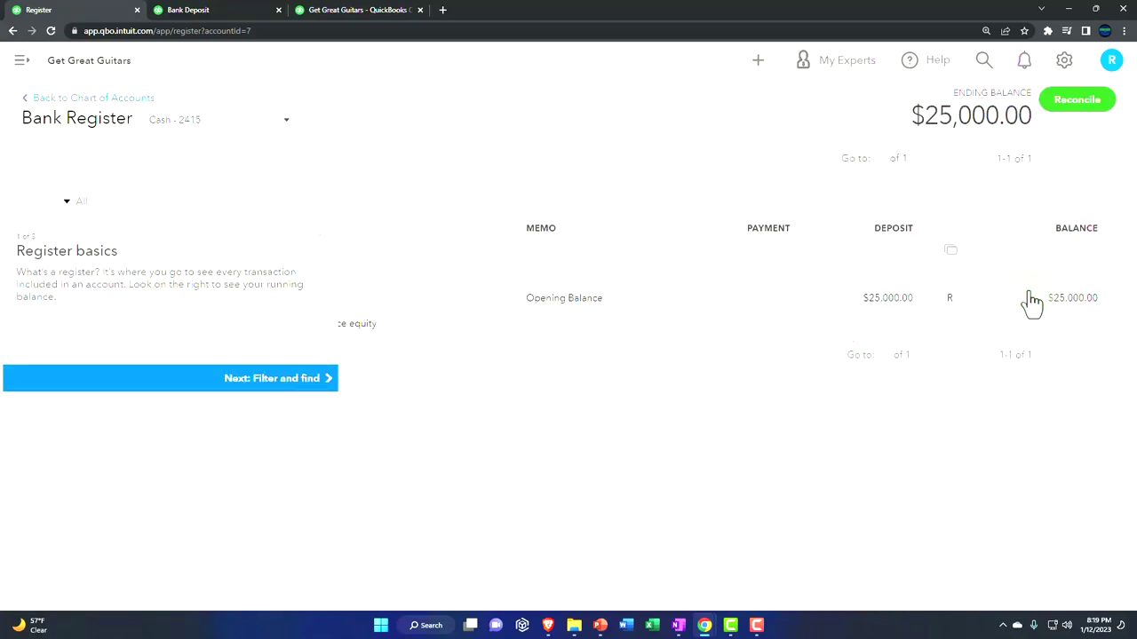
left_click(321, 246)
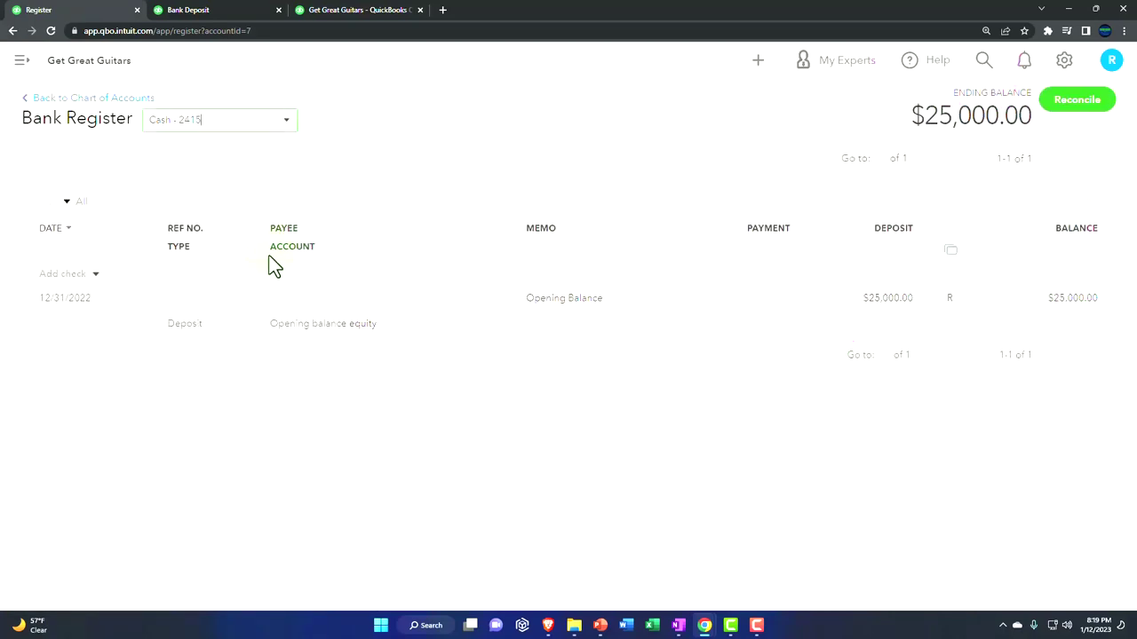
- Start a new Deposit entry in the cash register, dated 01/01/2023
left_click(96, 277)
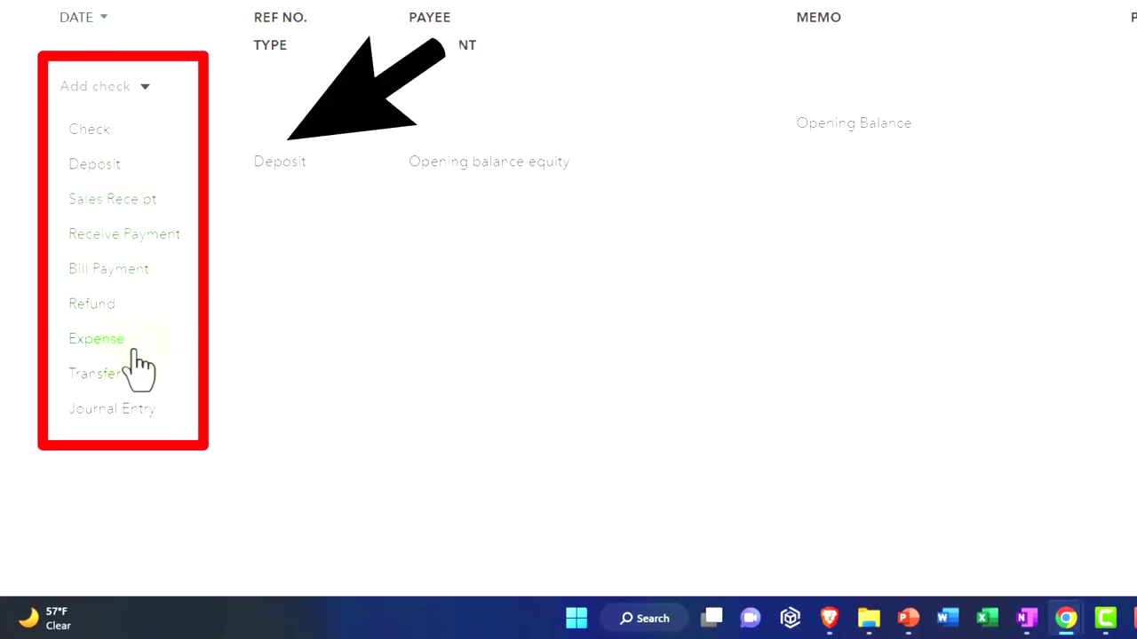
left_click(98, 171)
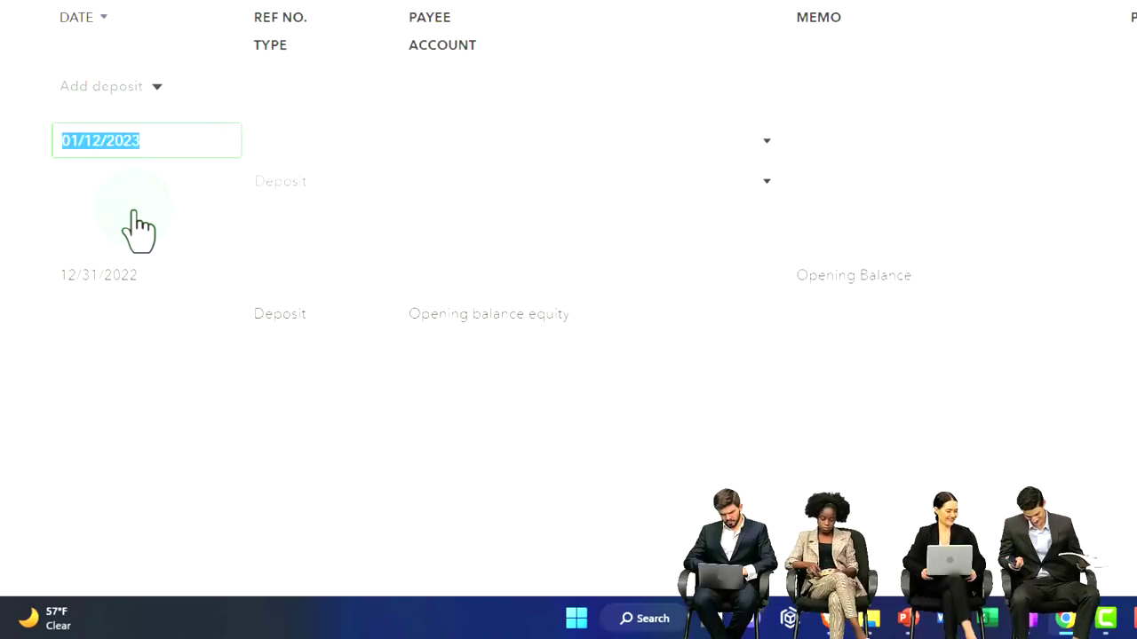
left_click(3, 175)
left_click(152, 139)
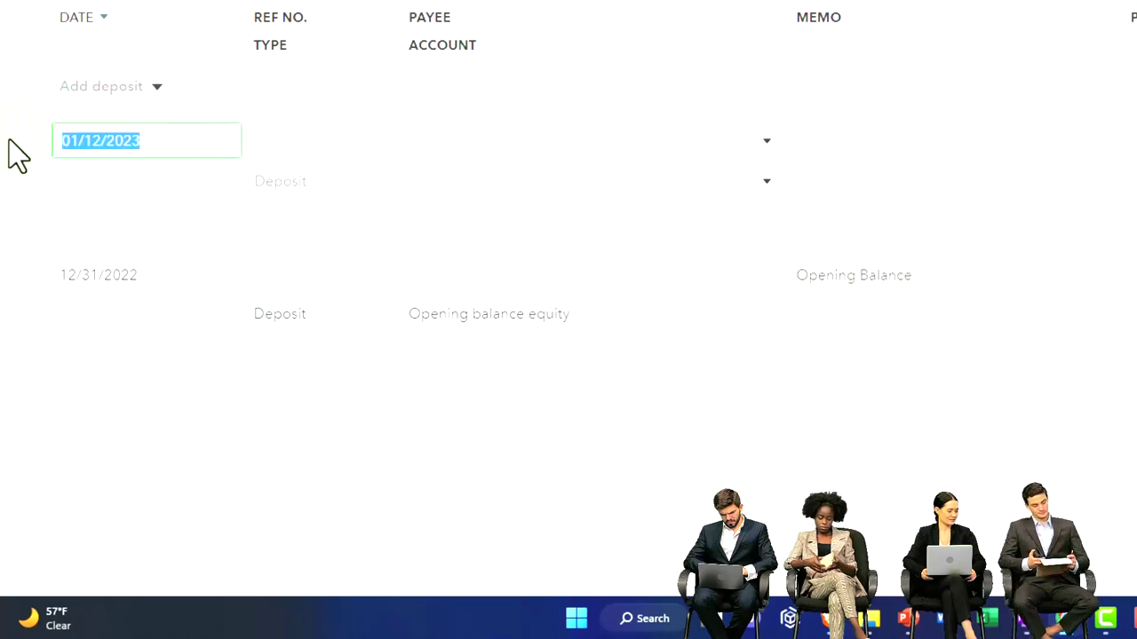
type("01/01/2023")
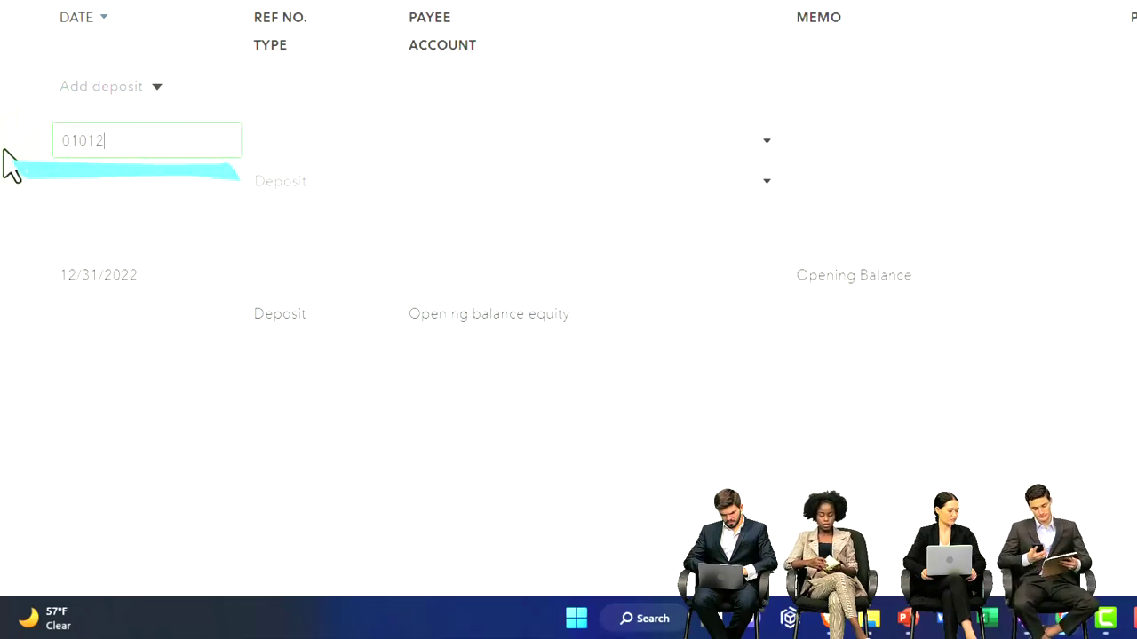
key("Tab")
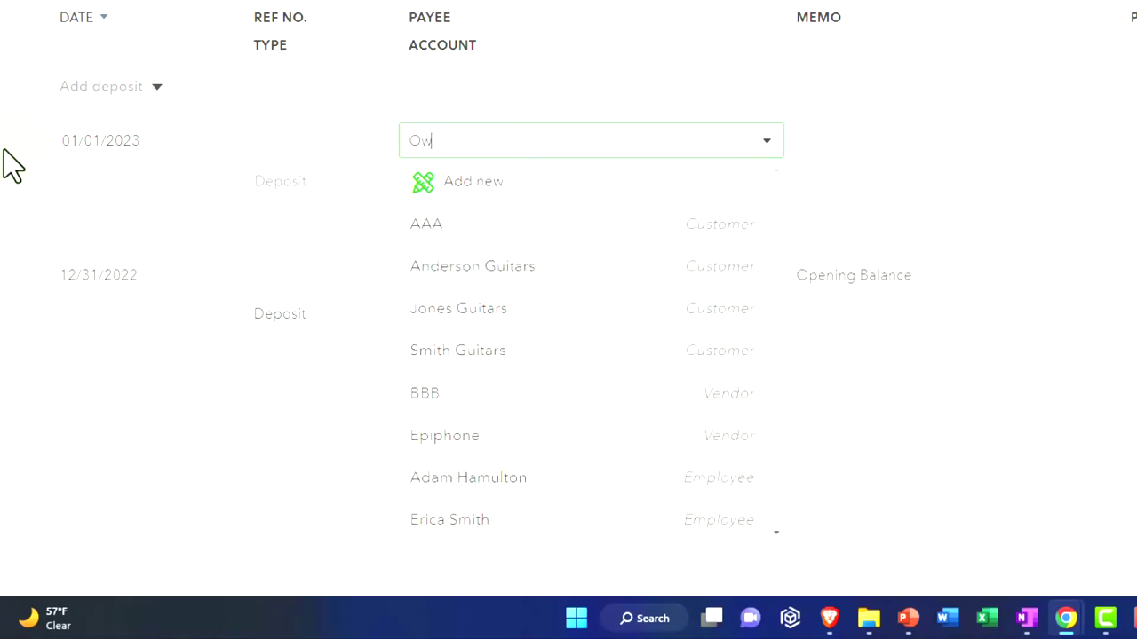
- Add a new name, Owner, of type Customer as the deposit's payee and save it
type("ner")
key("Return")
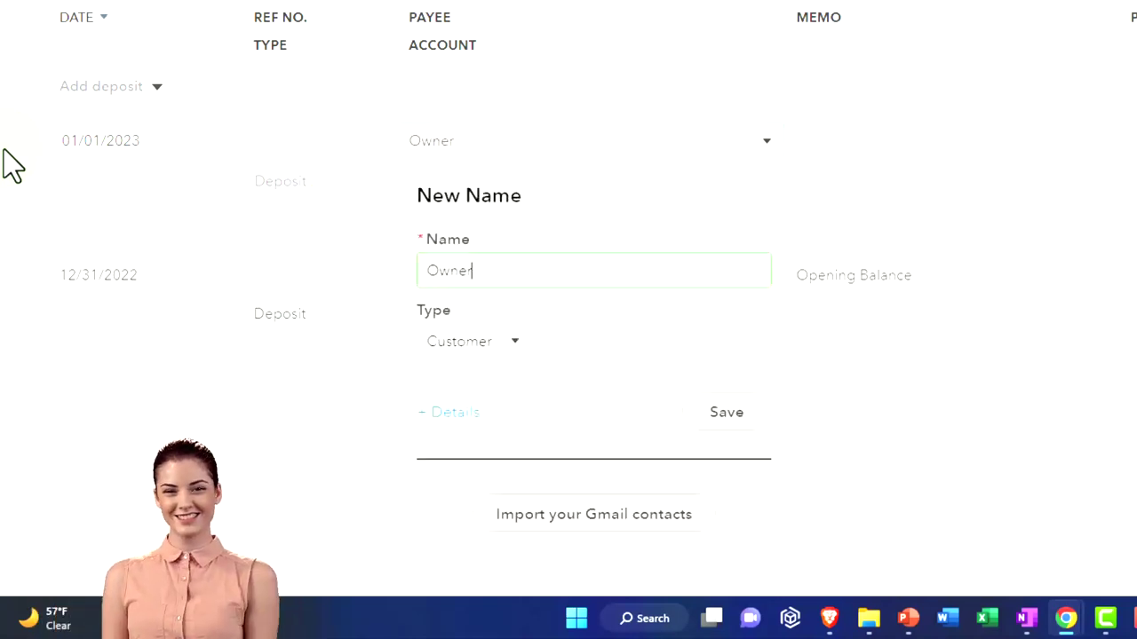
left_click(517, 343)
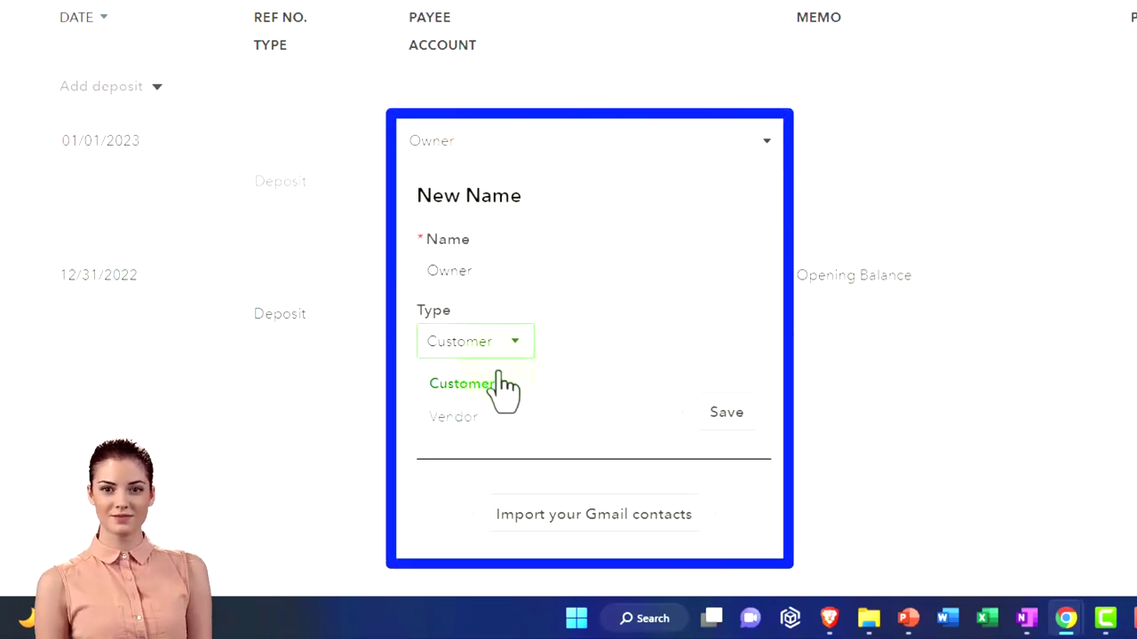
left_click(502, 384)
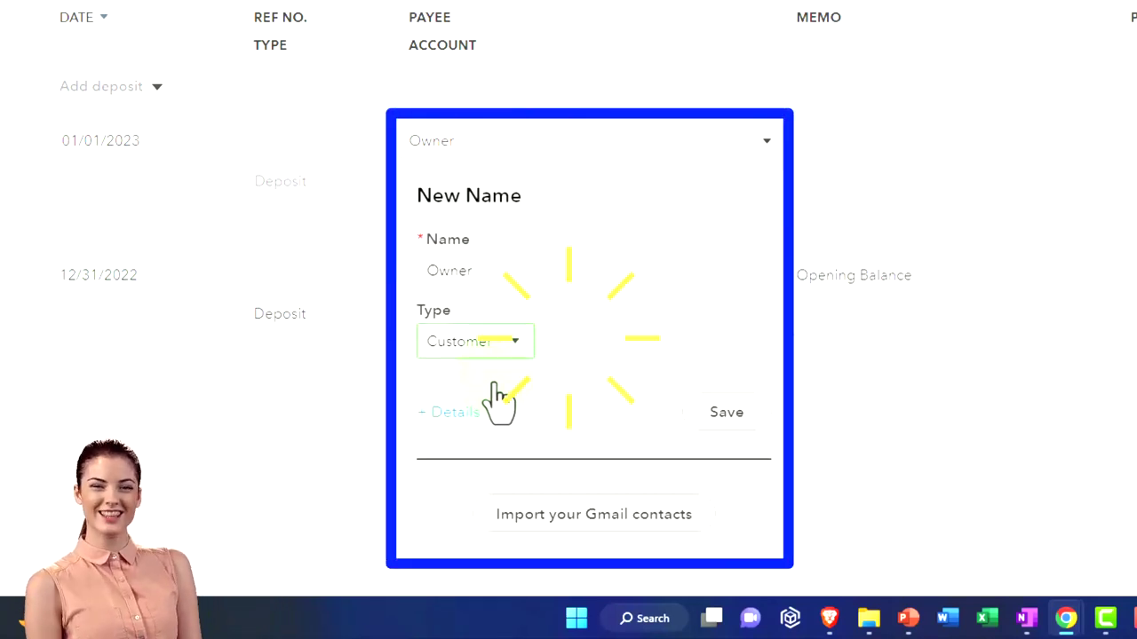
left_click(691, 414)
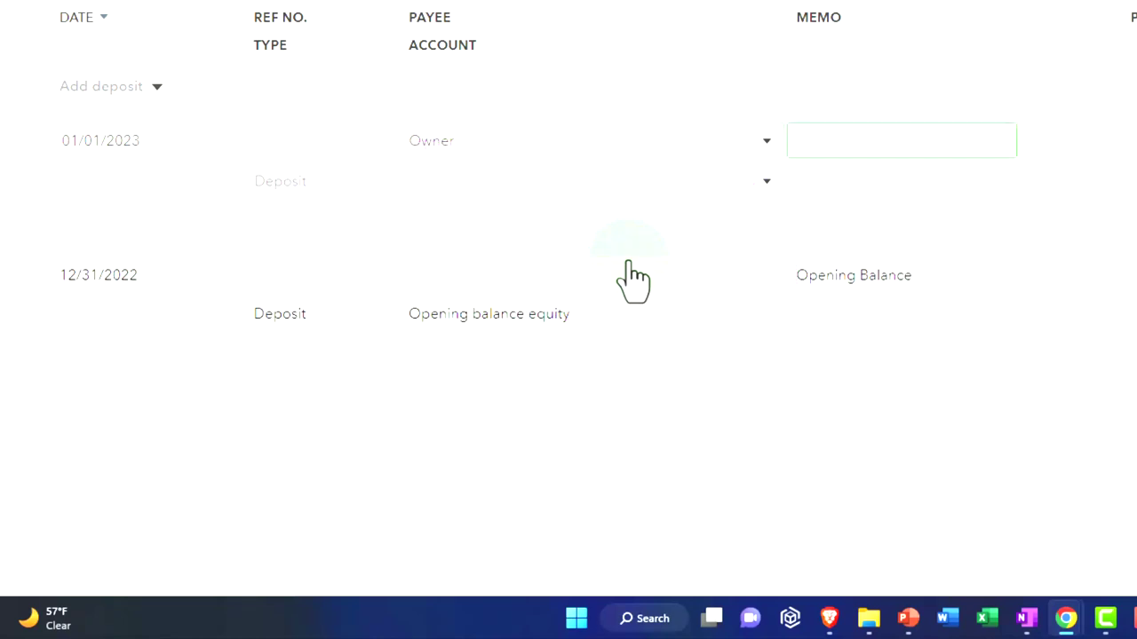
- Give the deposit the memo Owner Investment and a deposit amount of 65,000
type("Ow")
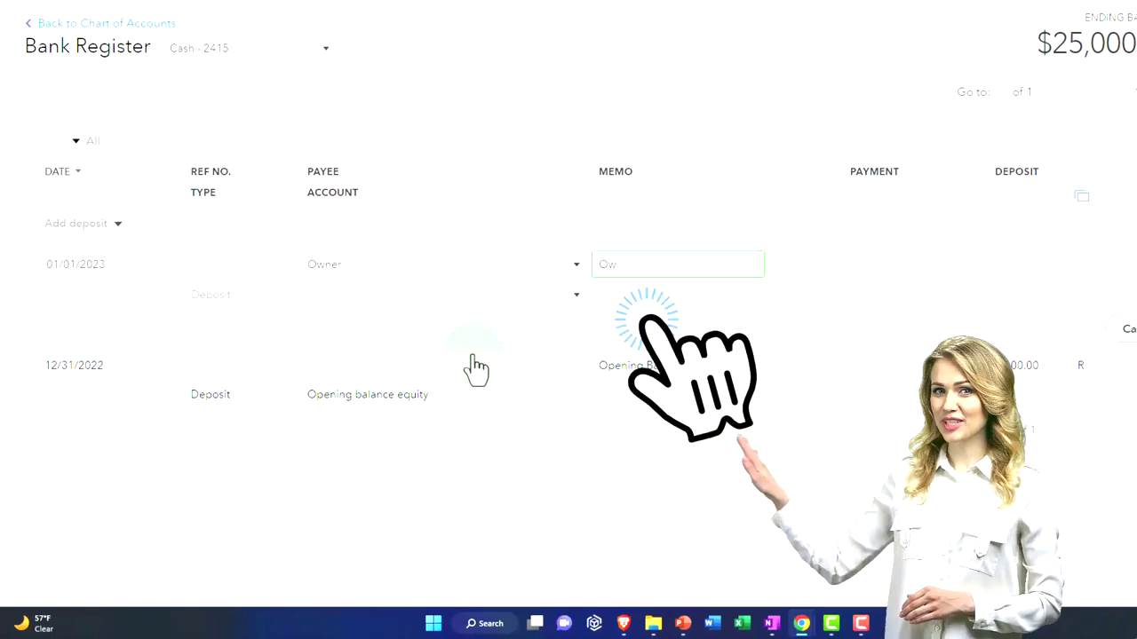
type("ner Investme")
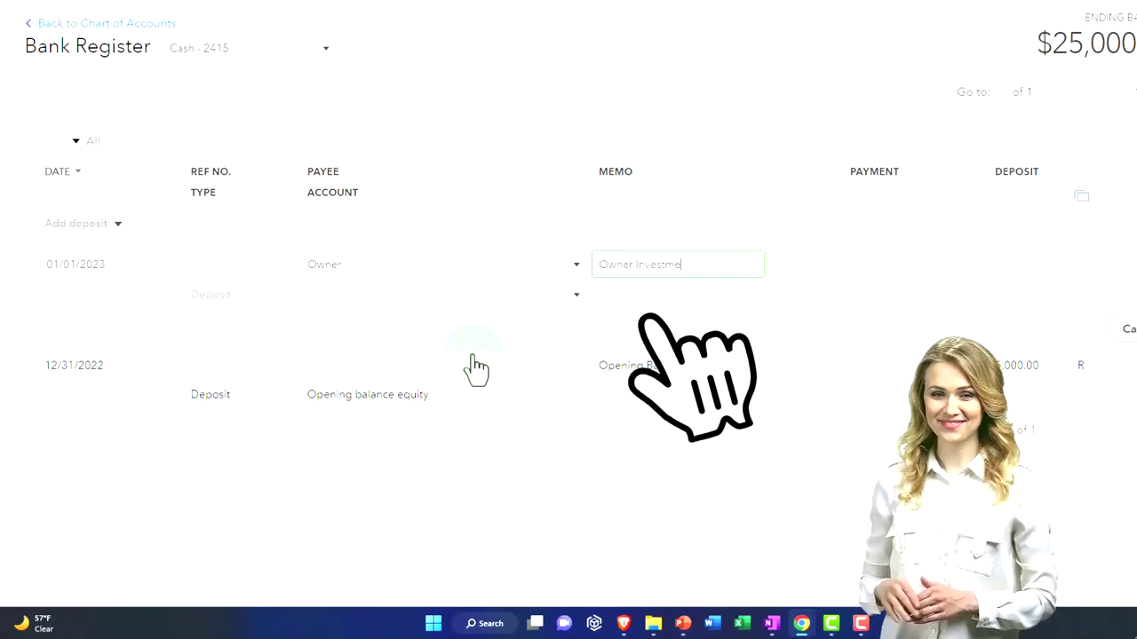
type("nt")
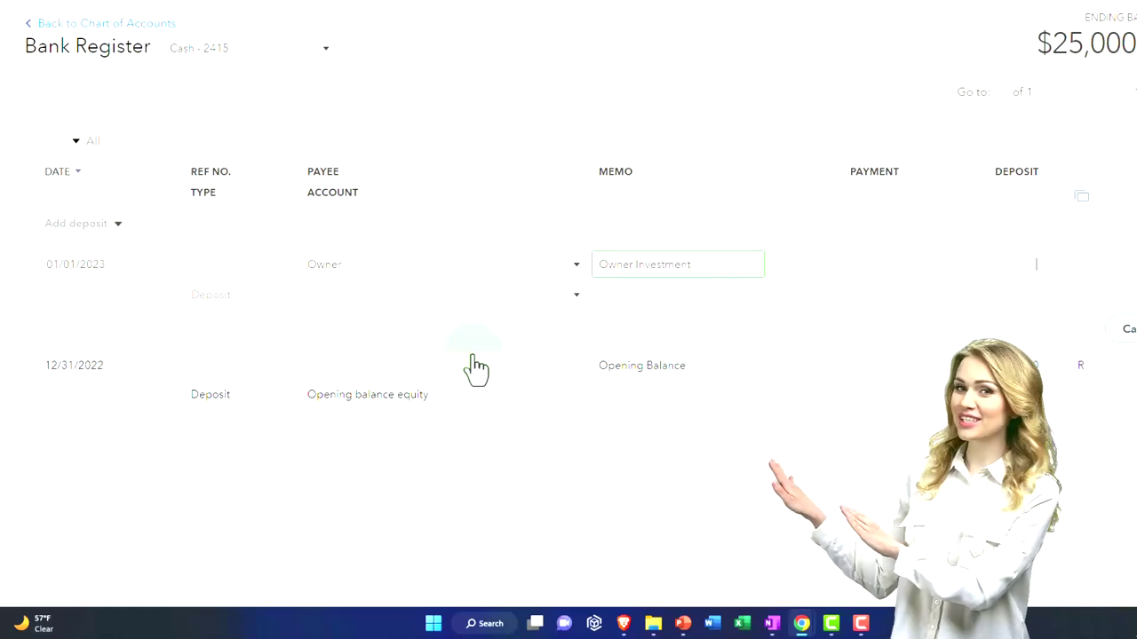
key("Tab")
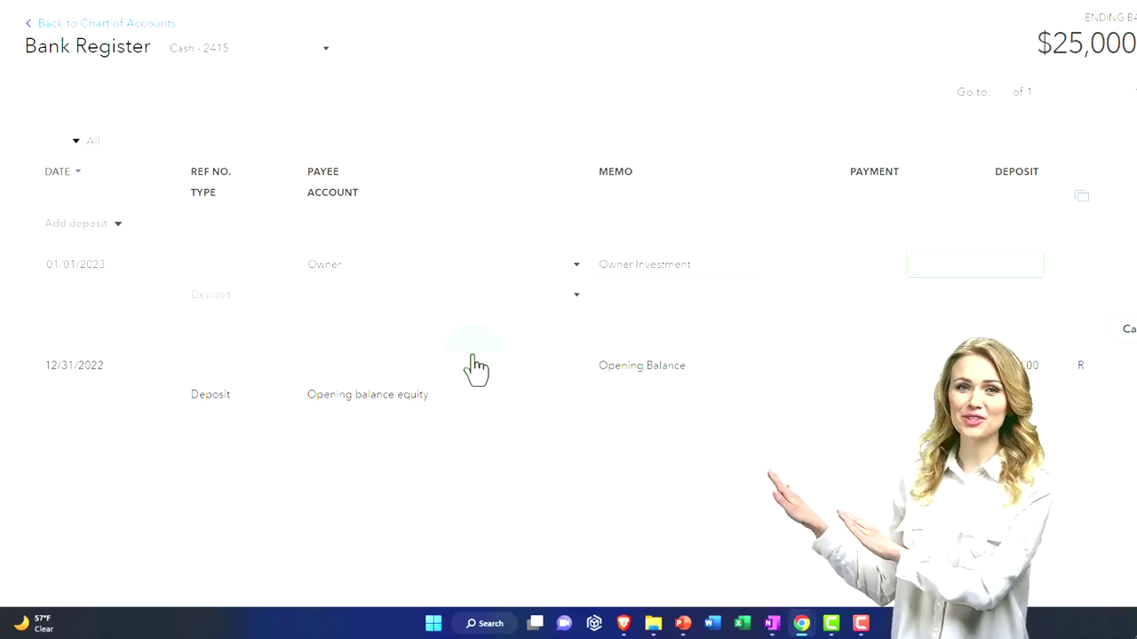
type("5,000")
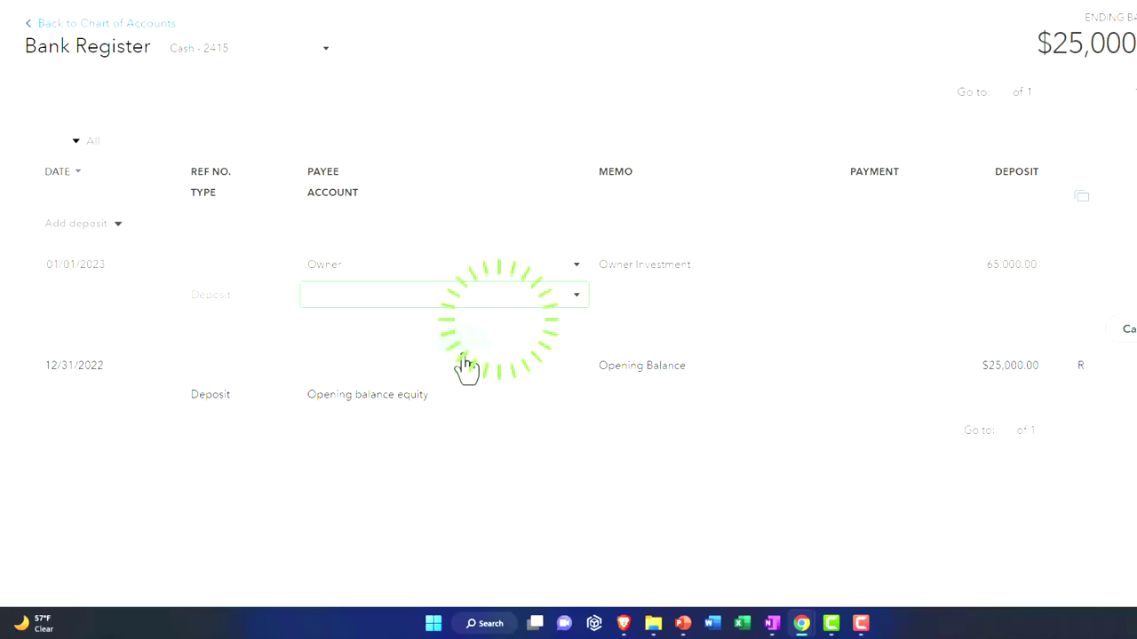
- Assign the deposit to the Owner investments equity account and save the register entry
type("Owner draws")
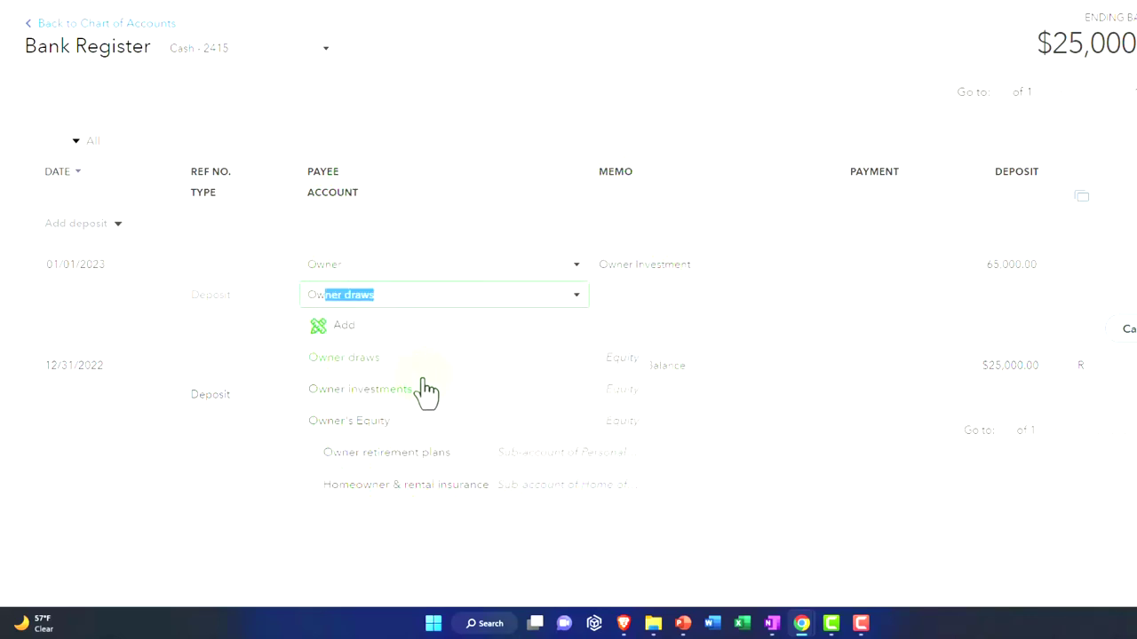
left_click(587, 391)
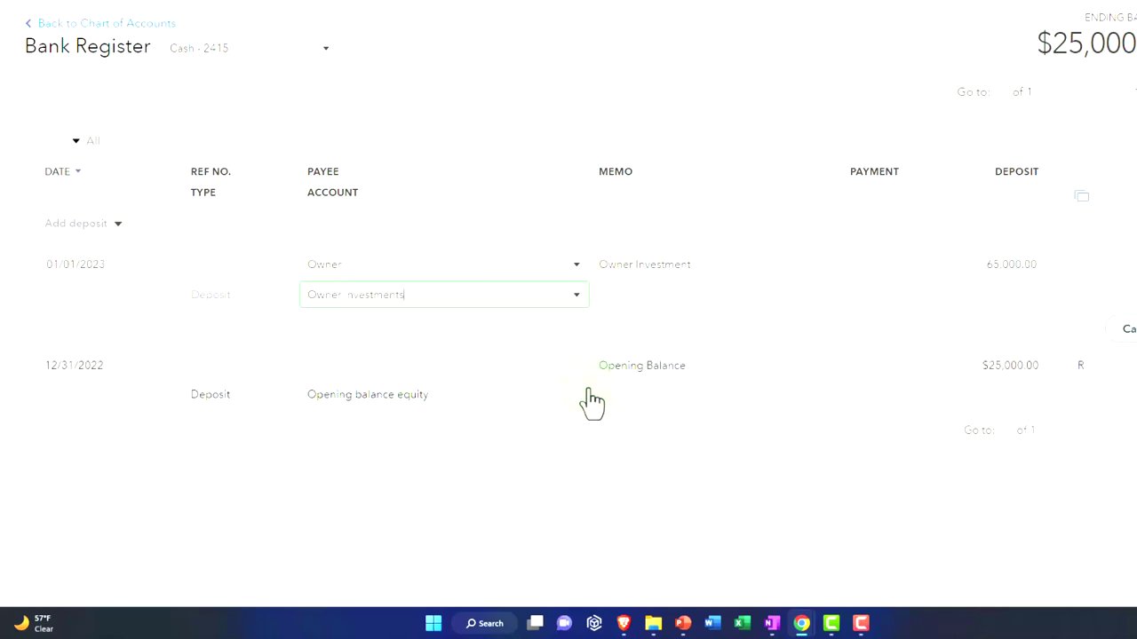
left_click(1066, 369)
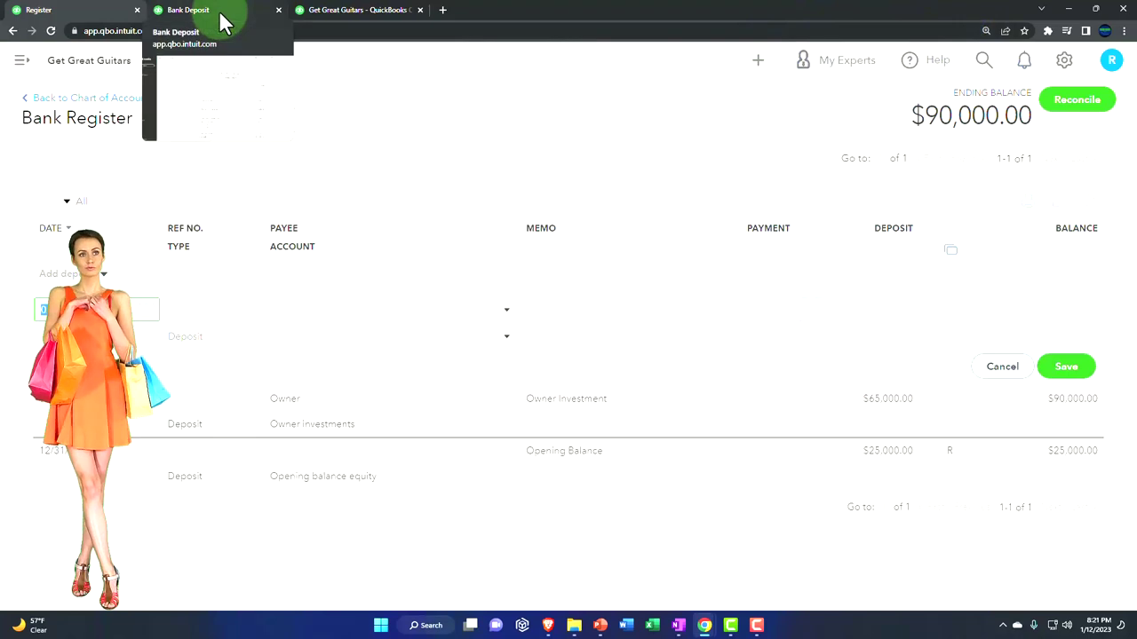
- In the second tab, collapse the navigation menu and rerun the Balance Sheet report to include the new deposit
left_click(219, 13)
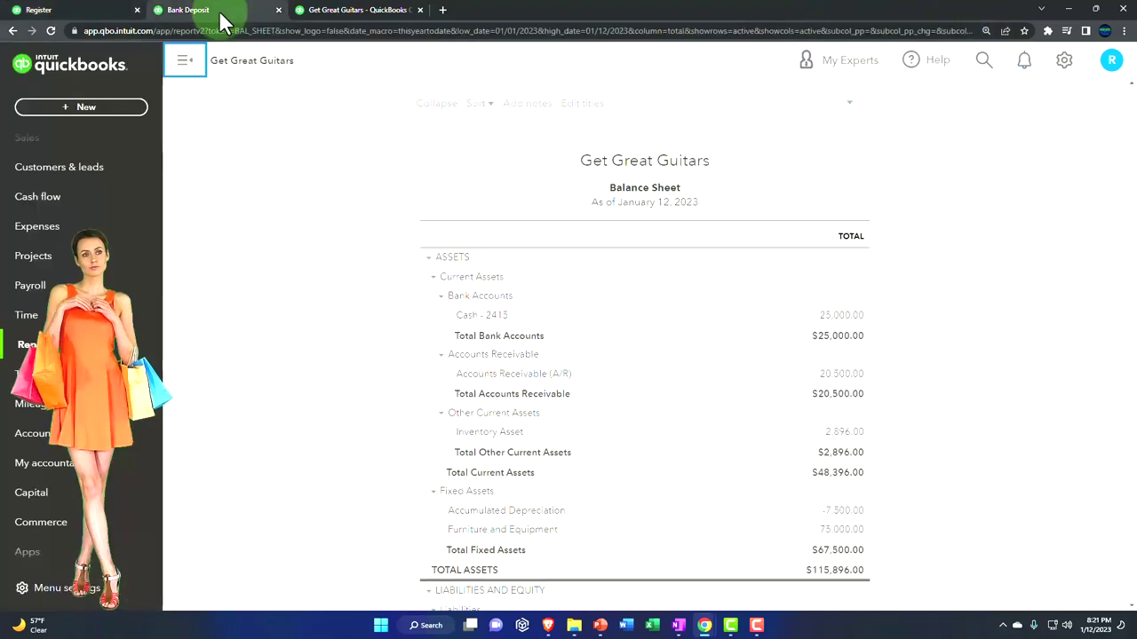
left_click(186, 65)
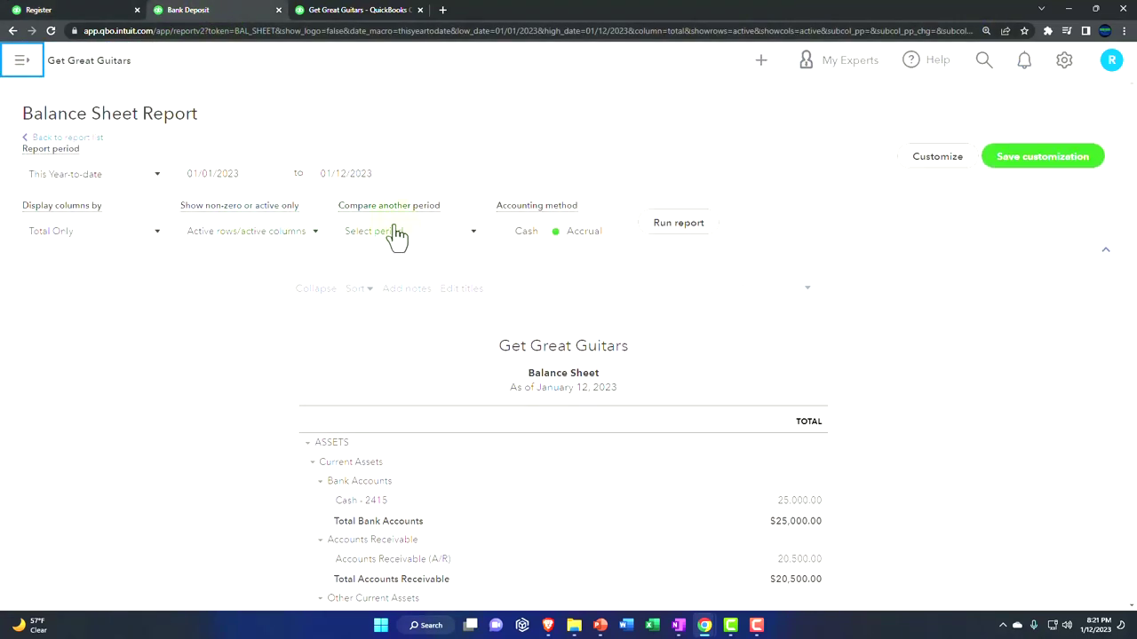
left_click(678, 223)
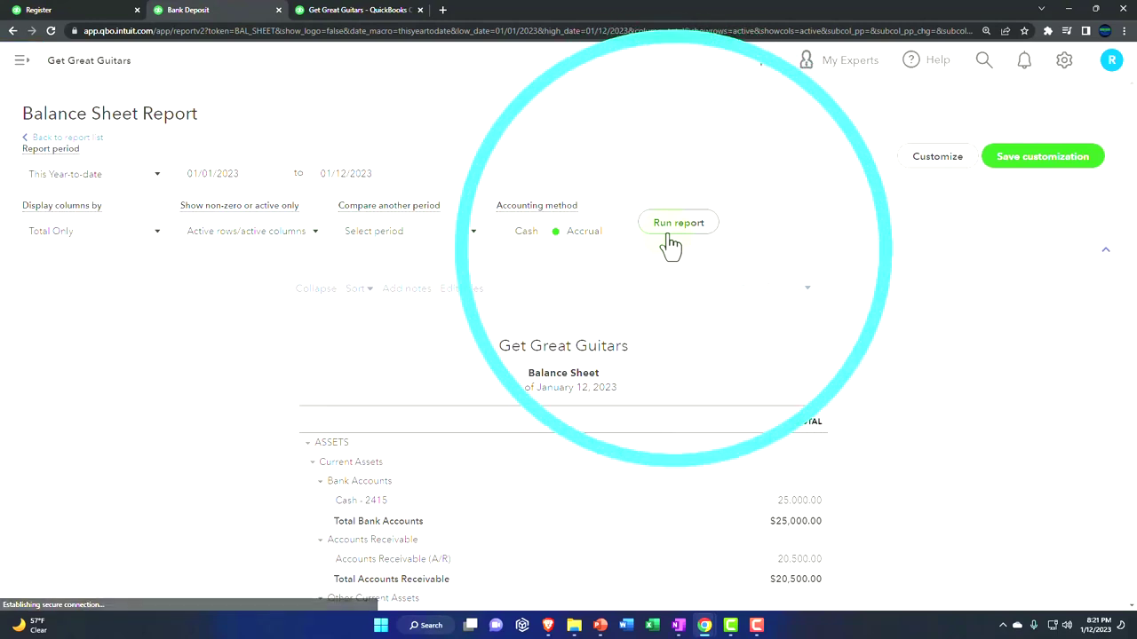
scroll(667, 244, "down", 2)
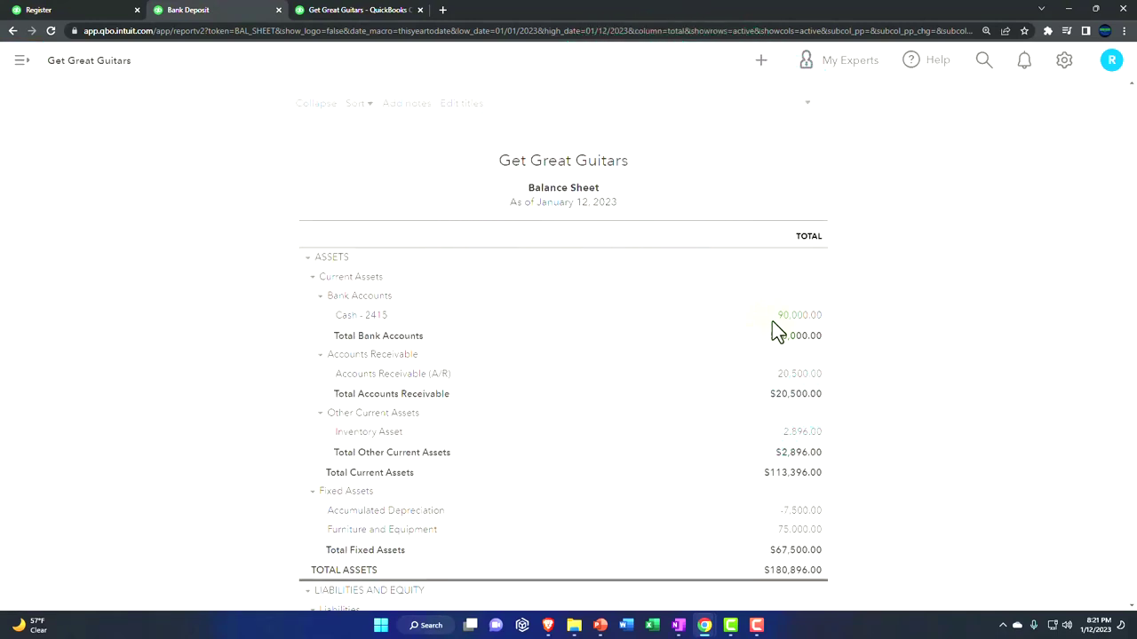
- Drill down from the cash balance to the Owner Investment deposit form, close it and return to the Balance Sheet
left_click(789, 318)
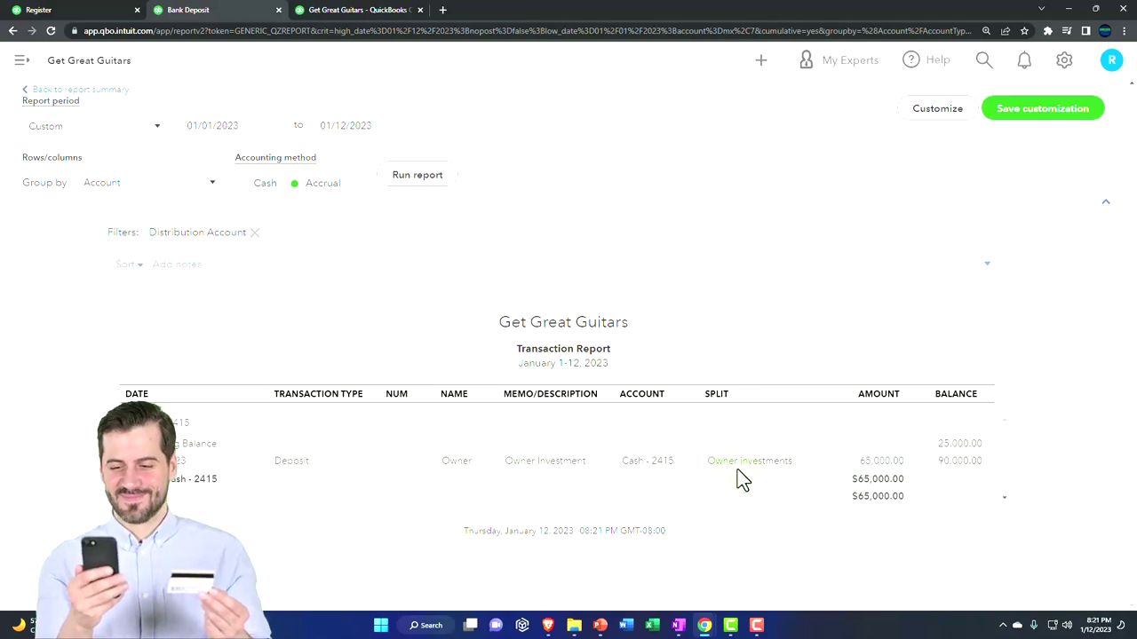
left_click(876, 465)
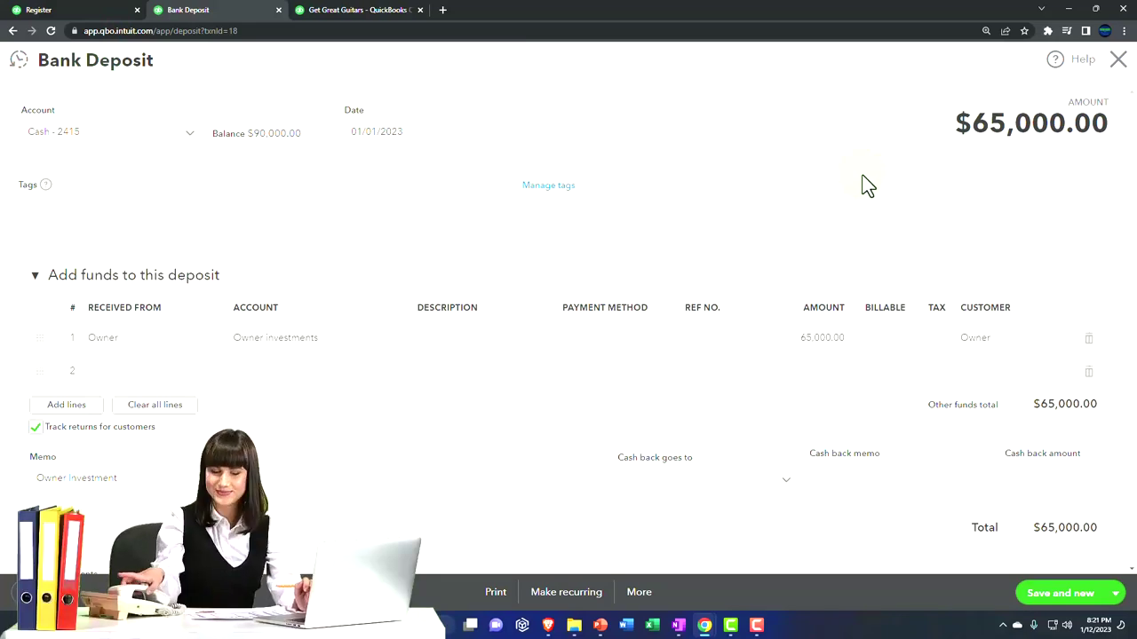
left_click(1118, 64)
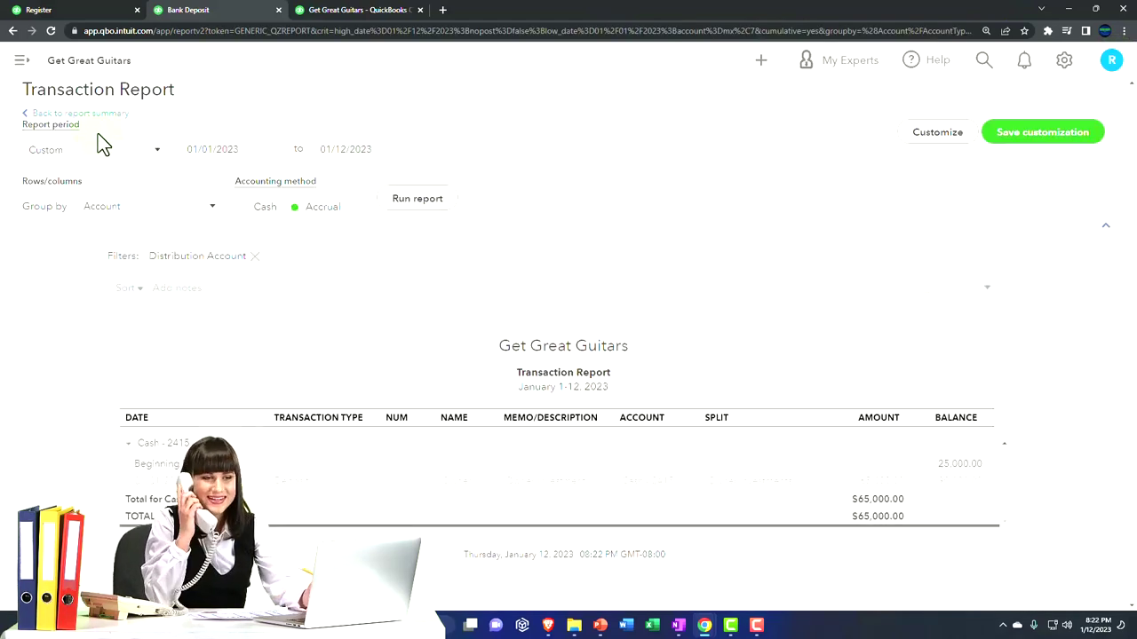
left_click(92, 114)
- Examine the Balance Sheet's assets, liabilities and equity, including the Owner investments and Loan Payable lines
scroll(137, 251, "down", 3)
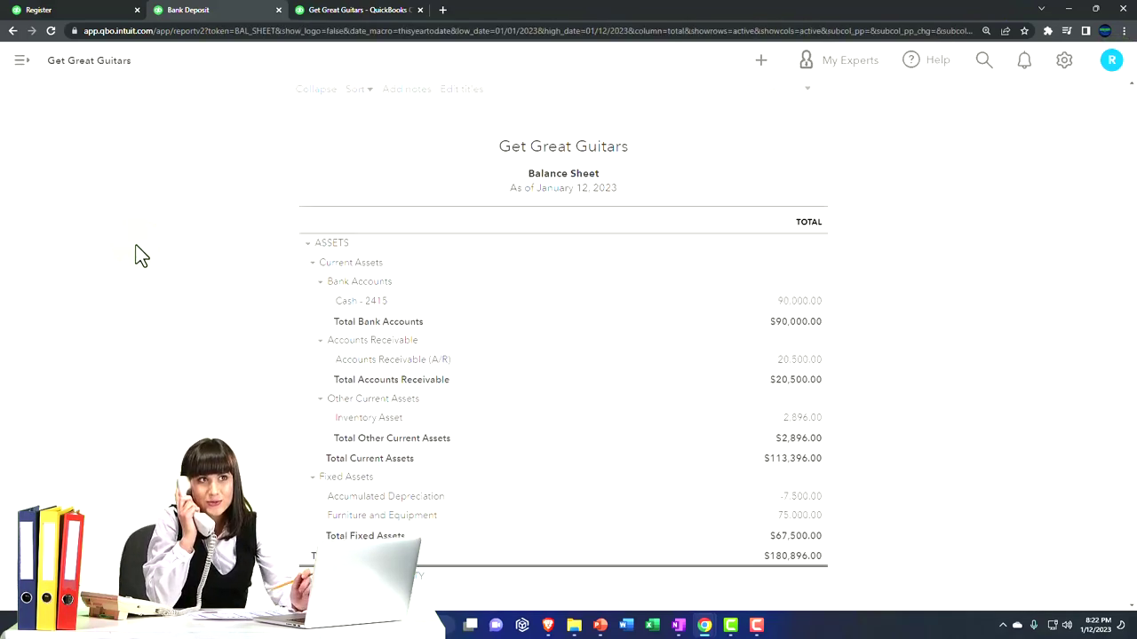
scroll(137, 254, "down", 4)
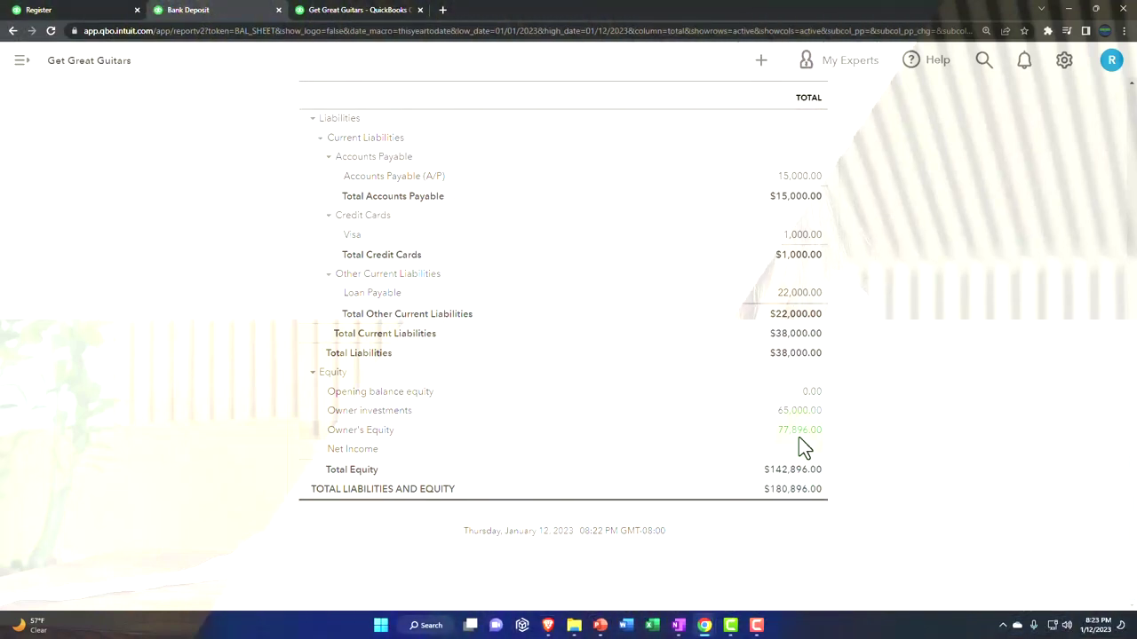
scroll(802, 447, "up", 2)
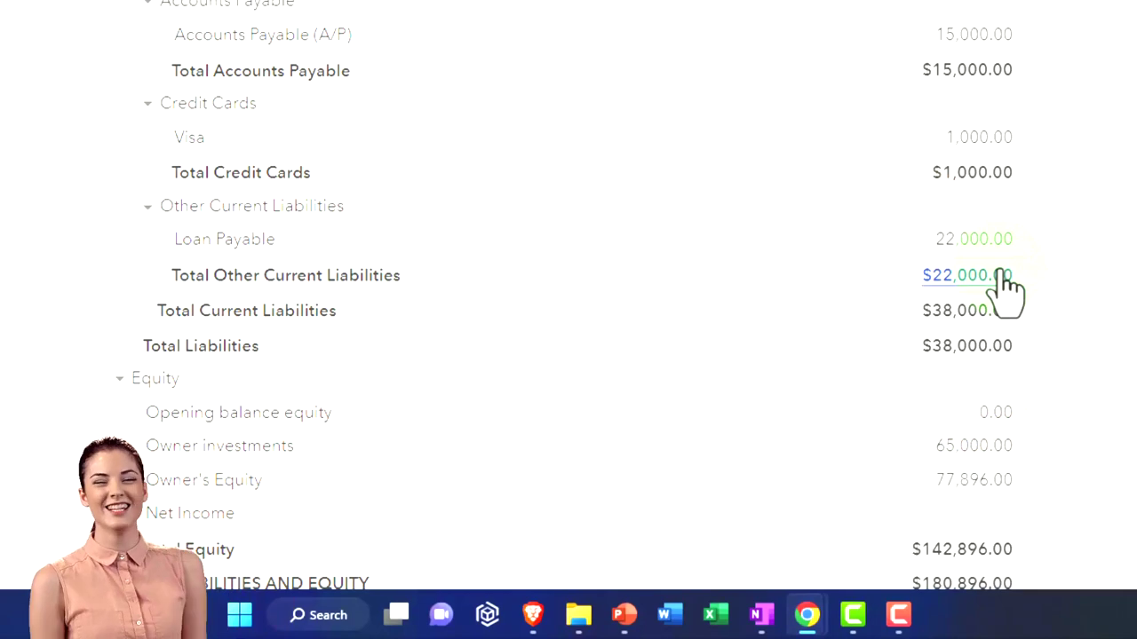
scroll(877, 143, "up", 2)
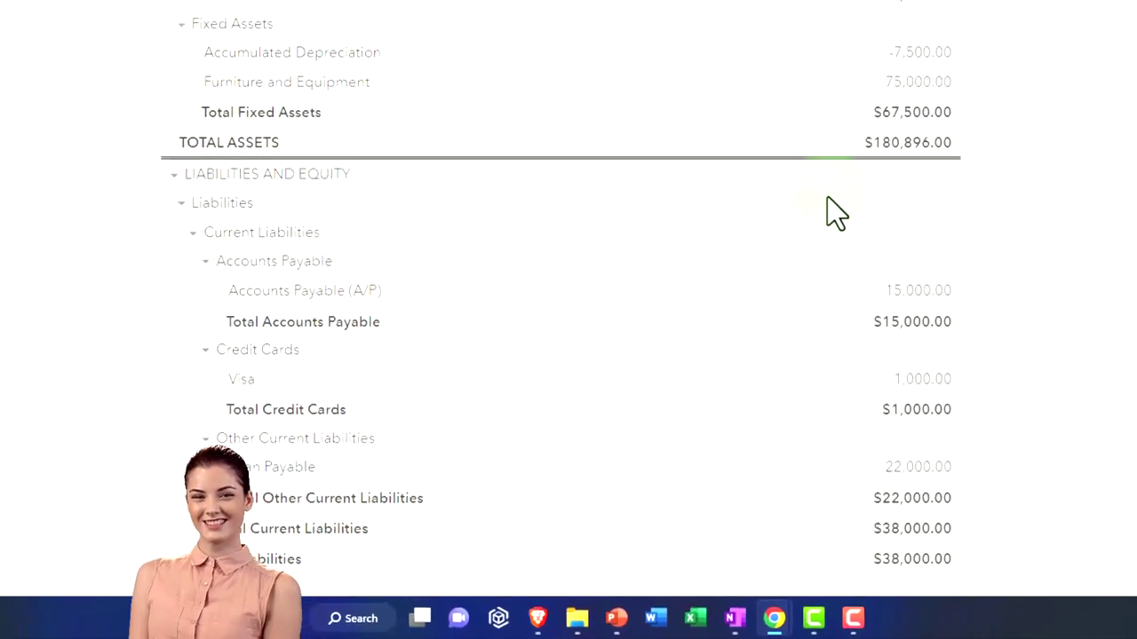
- Return to the cash account's register and look over the list of new transaction types
scroll(835, 211, "up", 3)
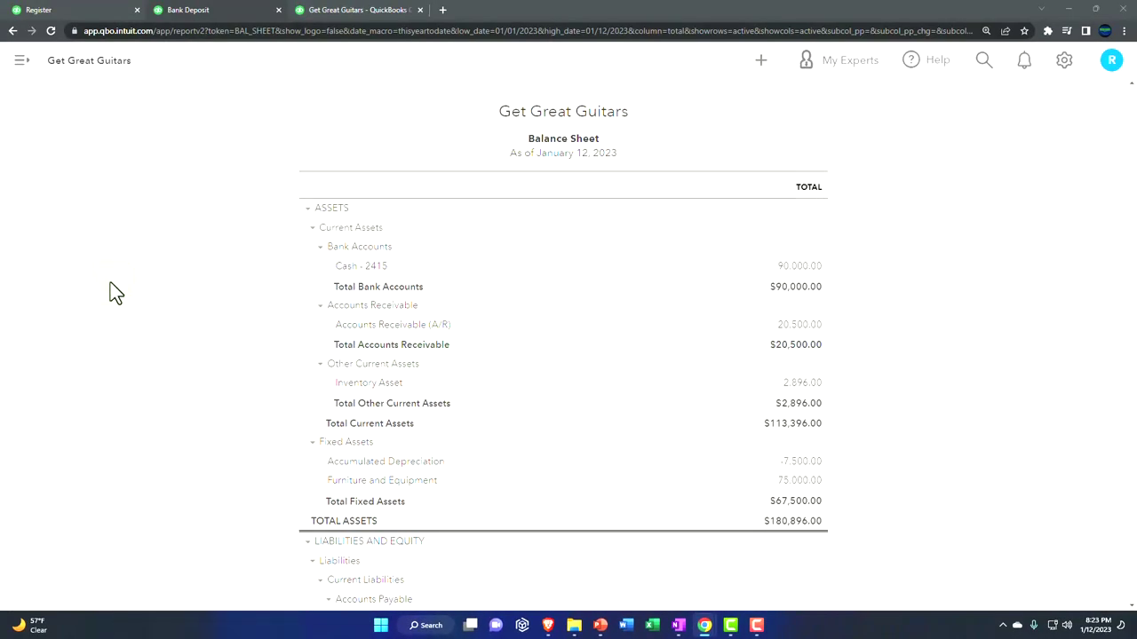
left_click(95, 13)
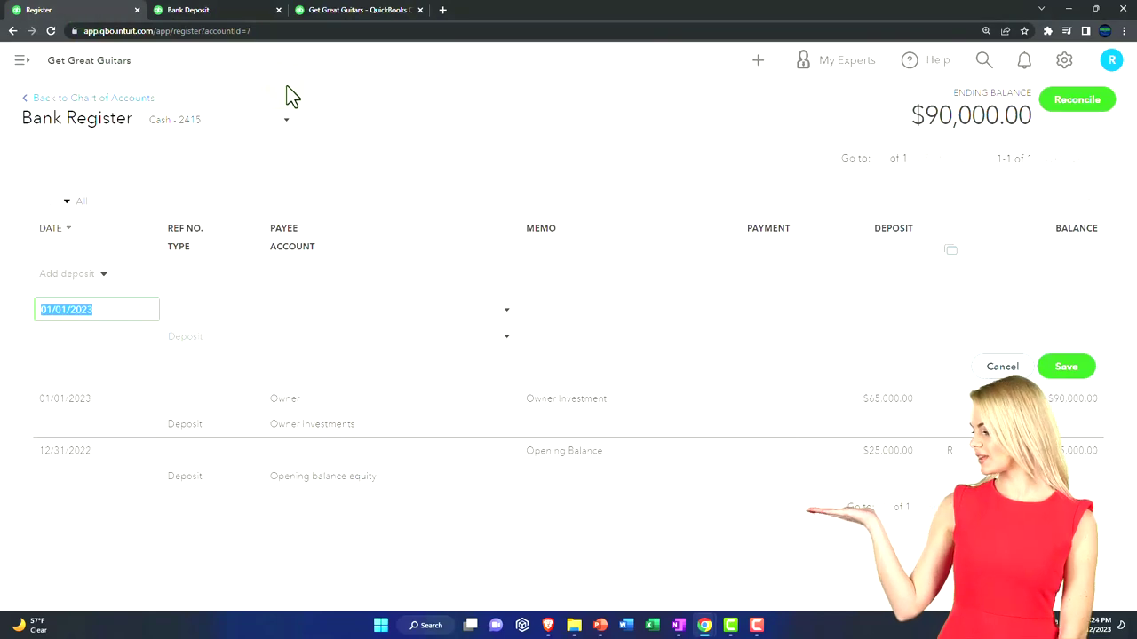
left_click(758, 61)
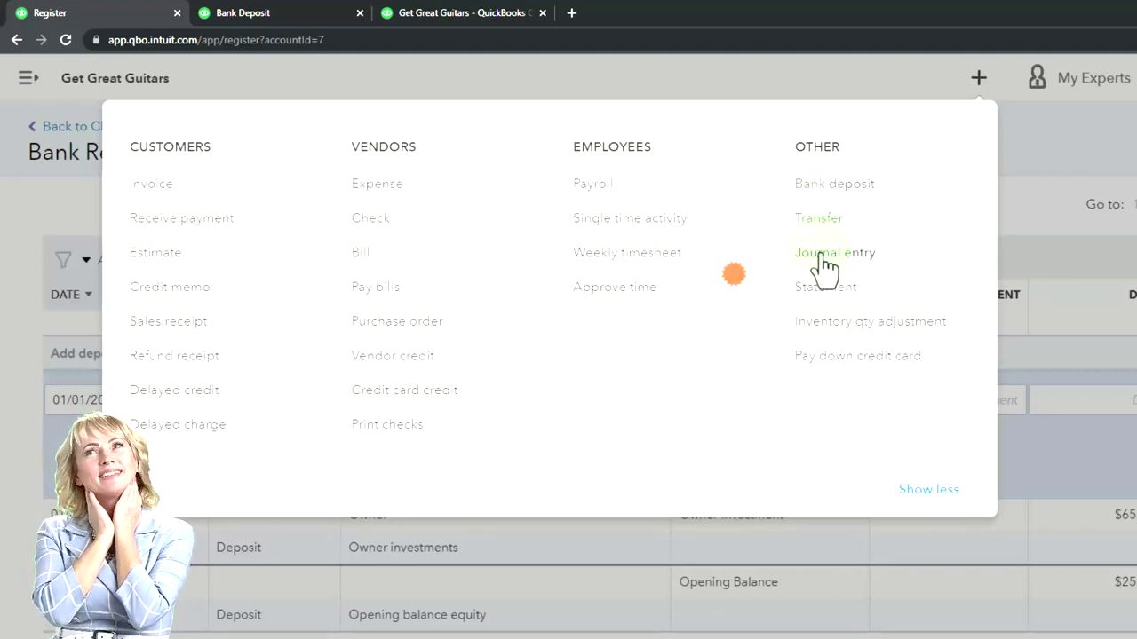
left_click(798, 99)
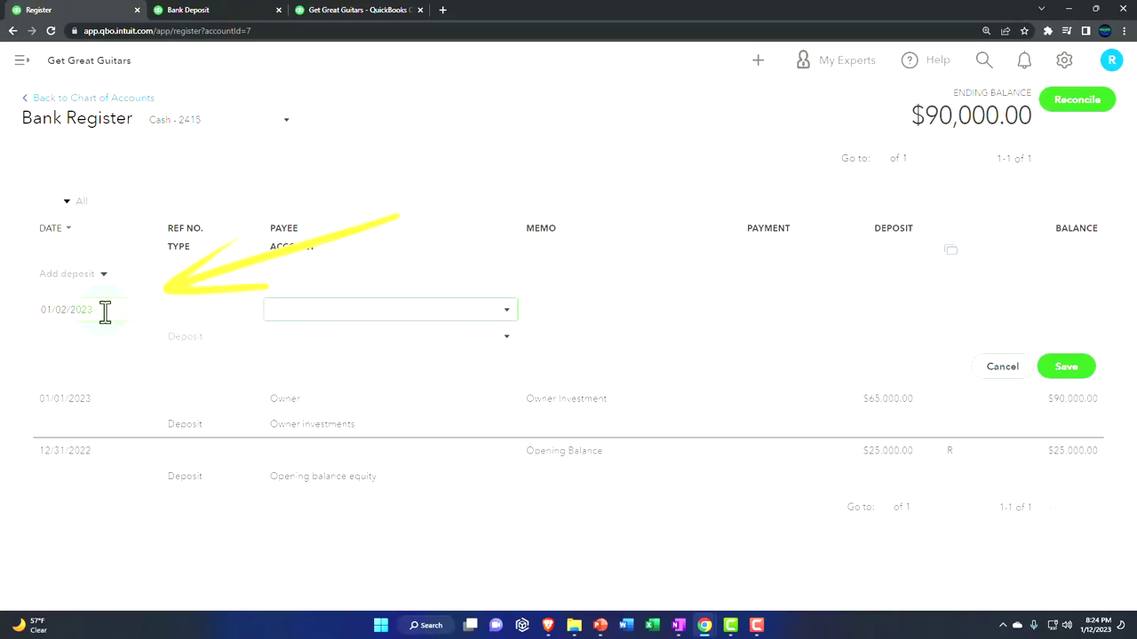
- In the new deposit row dated 01/02/2023, add Chase as a customer payee, and enter the memo Loan and deposit amount 50,000
key("Return")
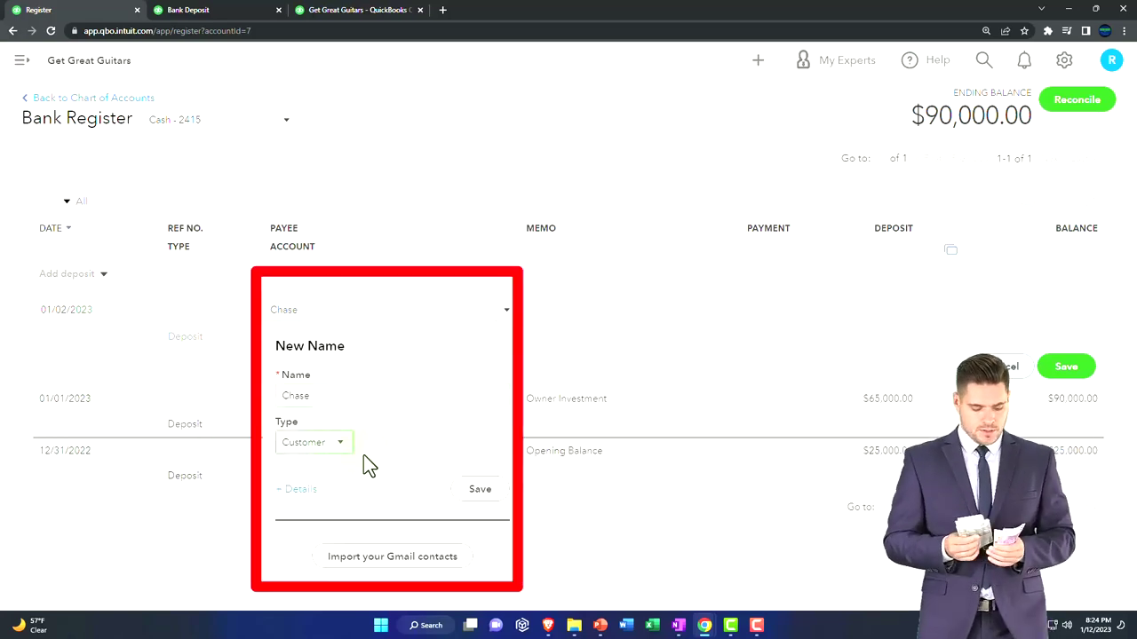
left_click(475, 490)
key("Tab")
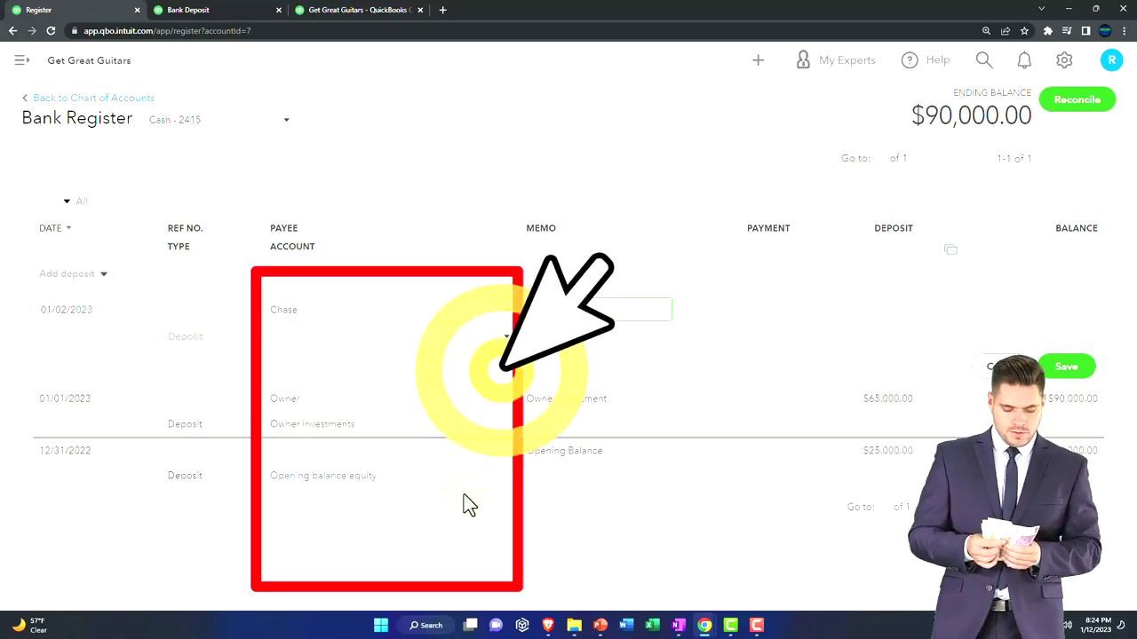
type("Loan")
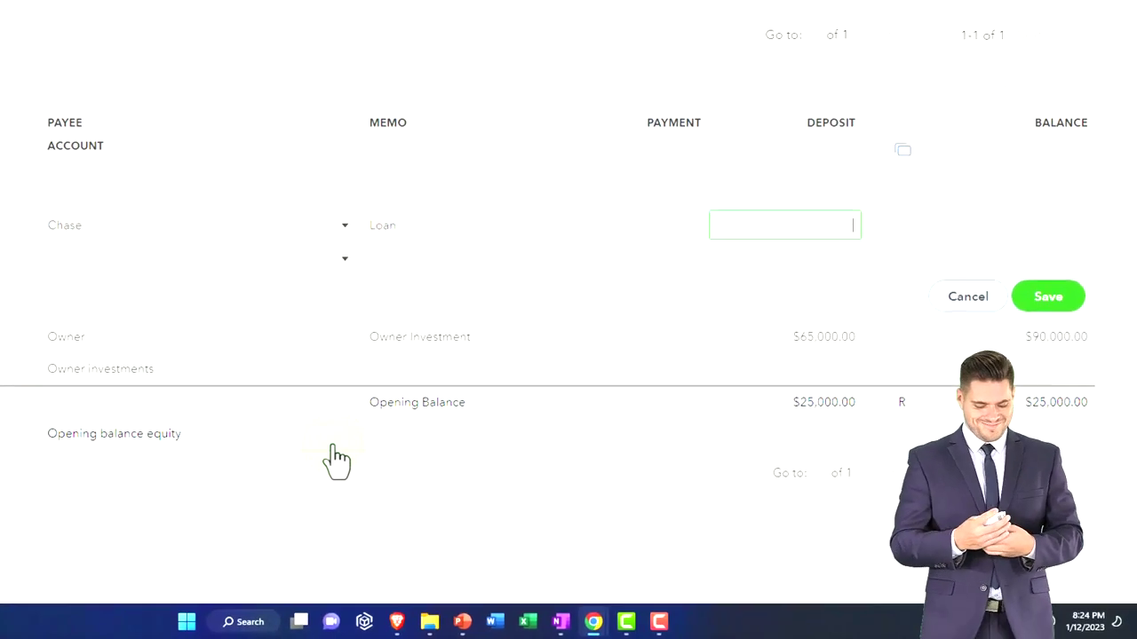
type("50000")
key("Tab")
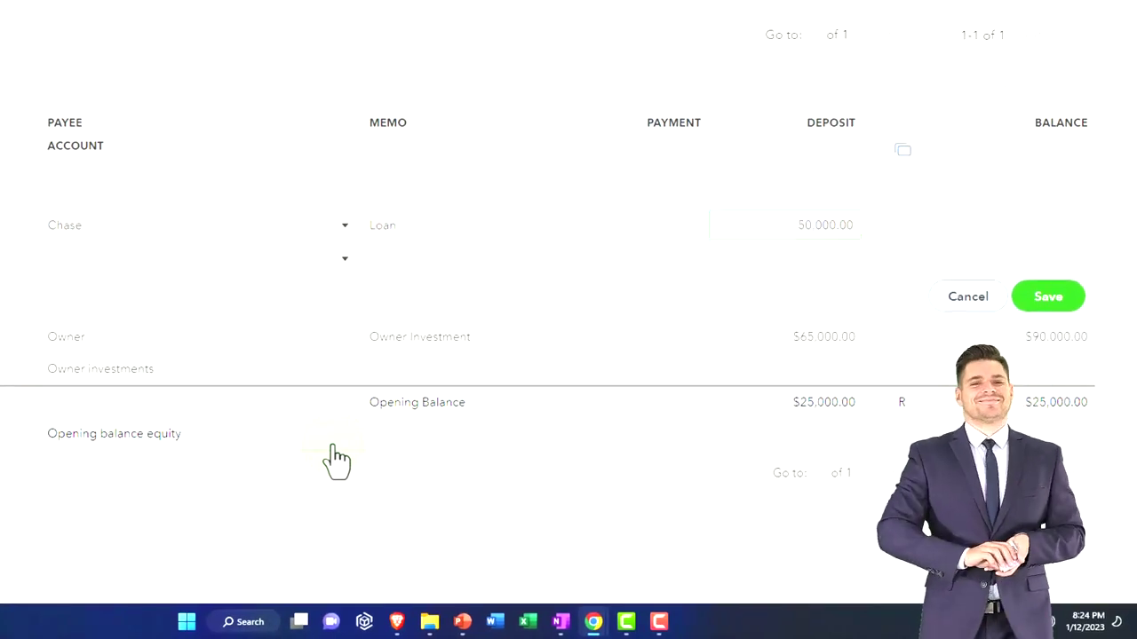
- Assign the Chase deposit to the Loan Payable liability account and save the register entry
left_click(346, 260)
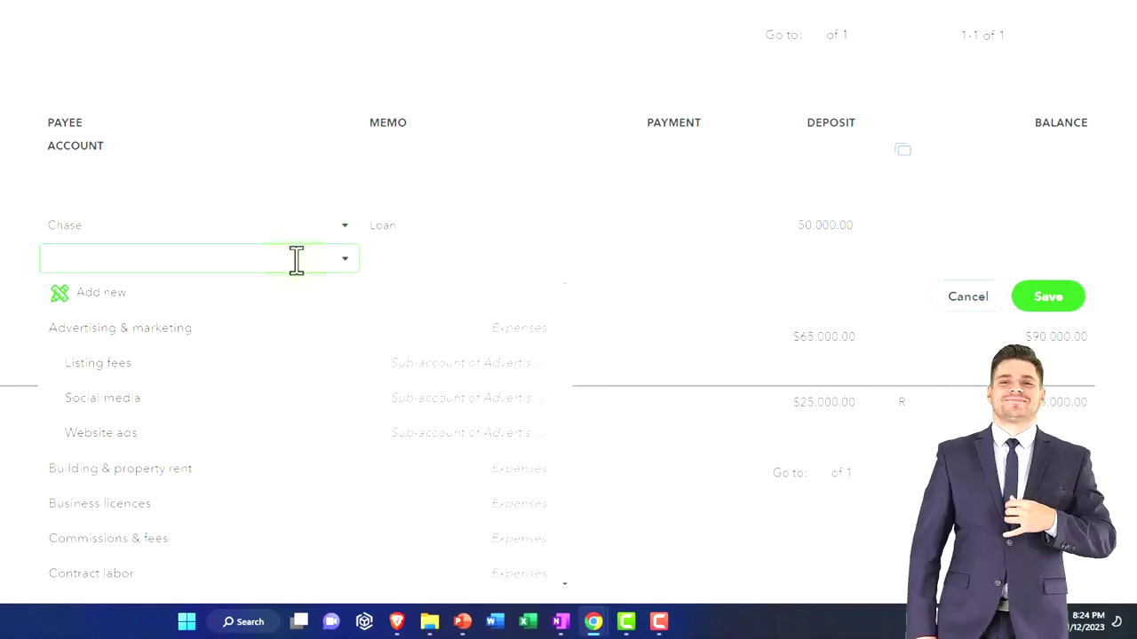
type("loamn")
key("BackSpace")
key("BackSpace")
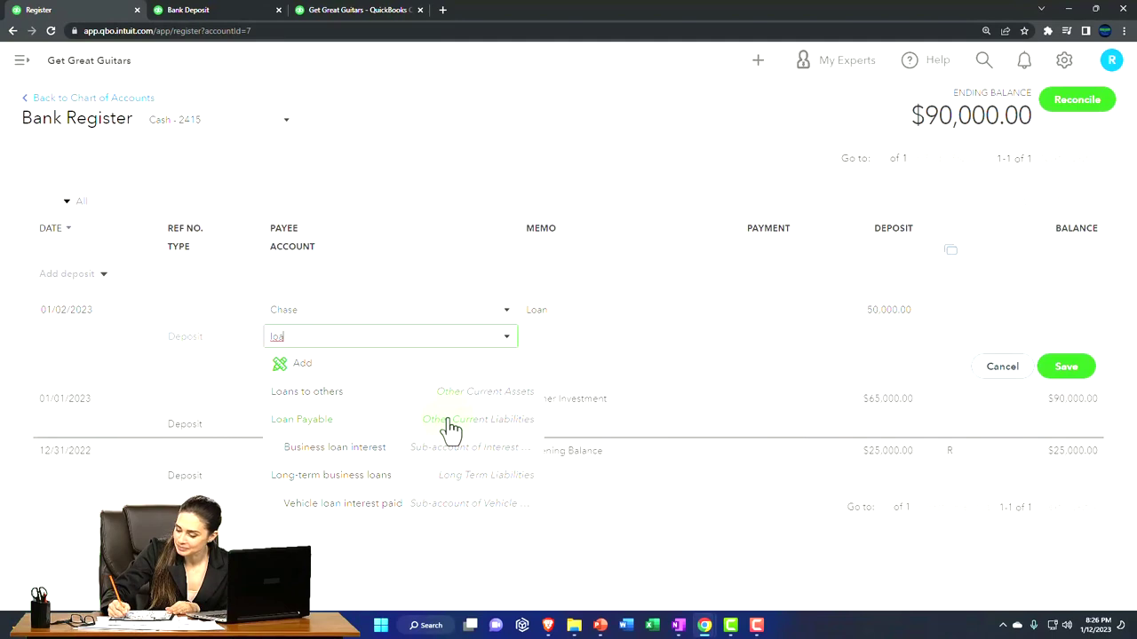
left_click(451, 423)
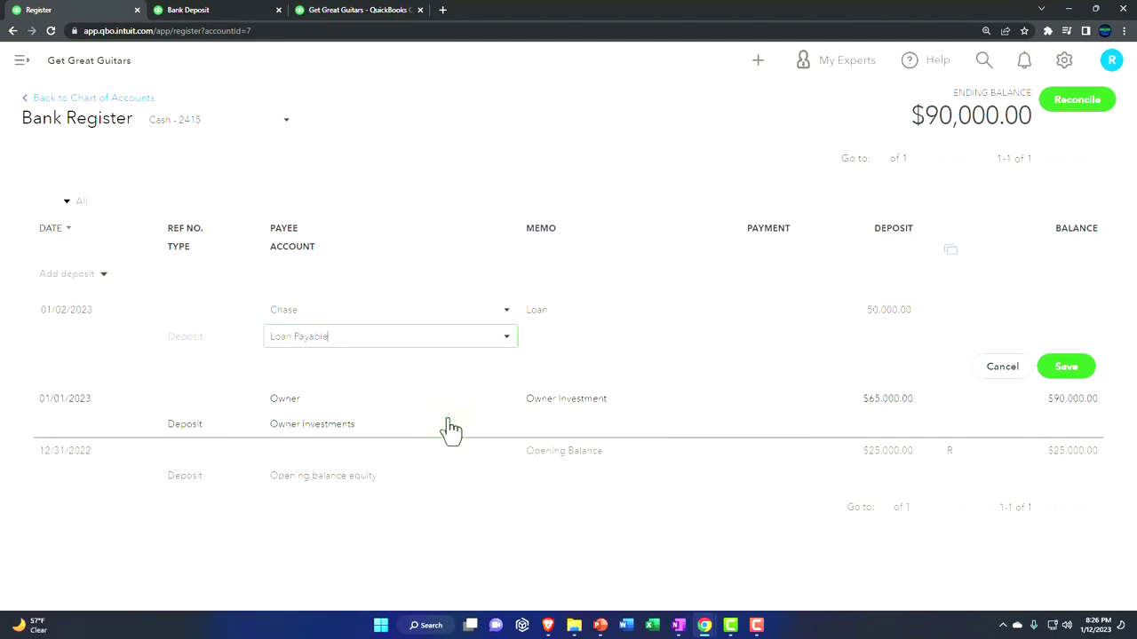
left_click(328, 366)
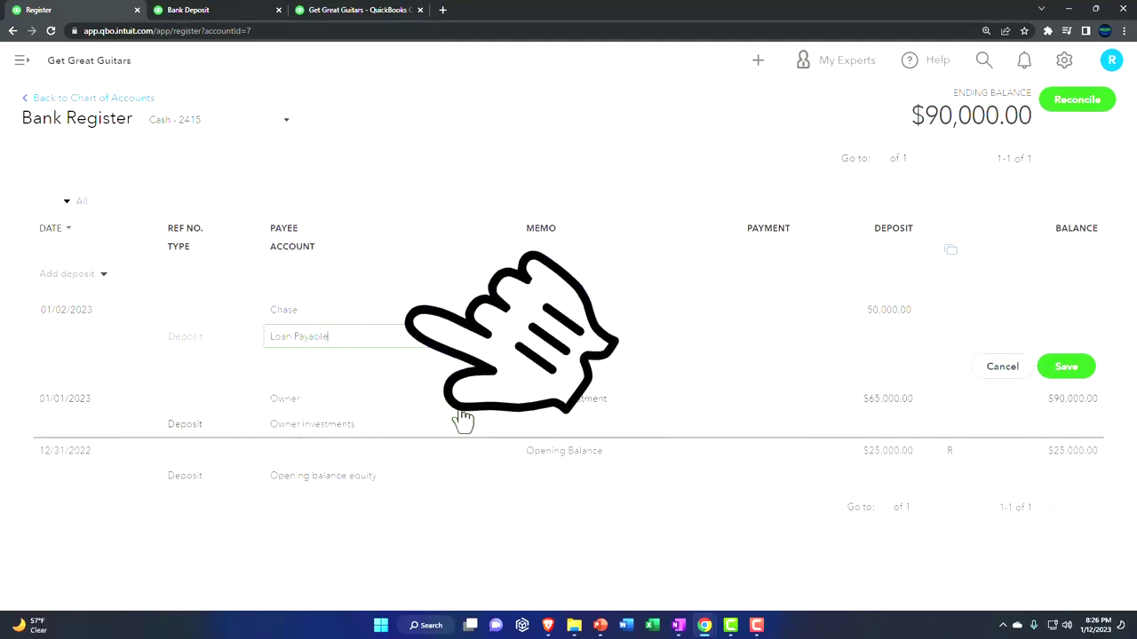
left_click(1061, 368)
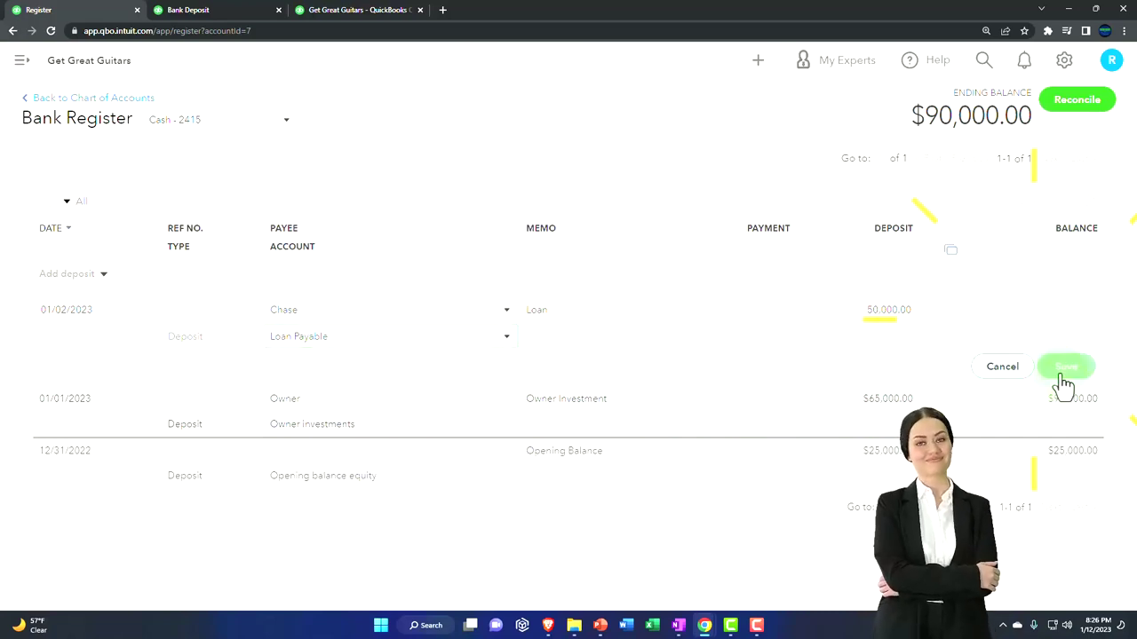
- Switch to the Balance Sheet report and rerun it to include the loan deposit
left_click(228, 9)
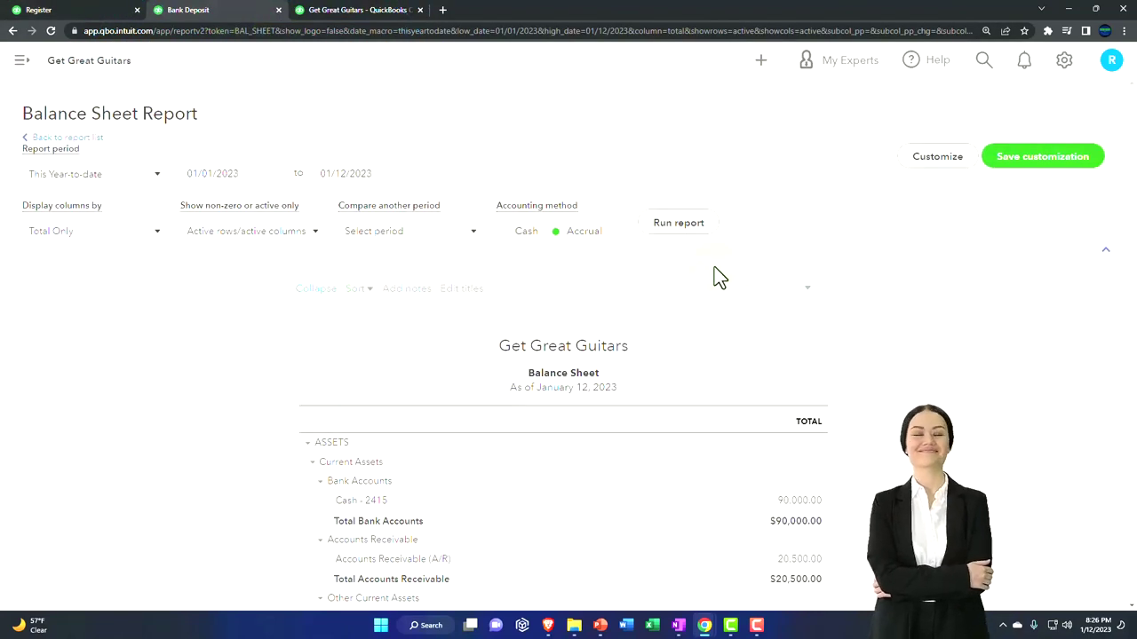
left_click(678, 223)
scroll(589, 278, "down", 2)
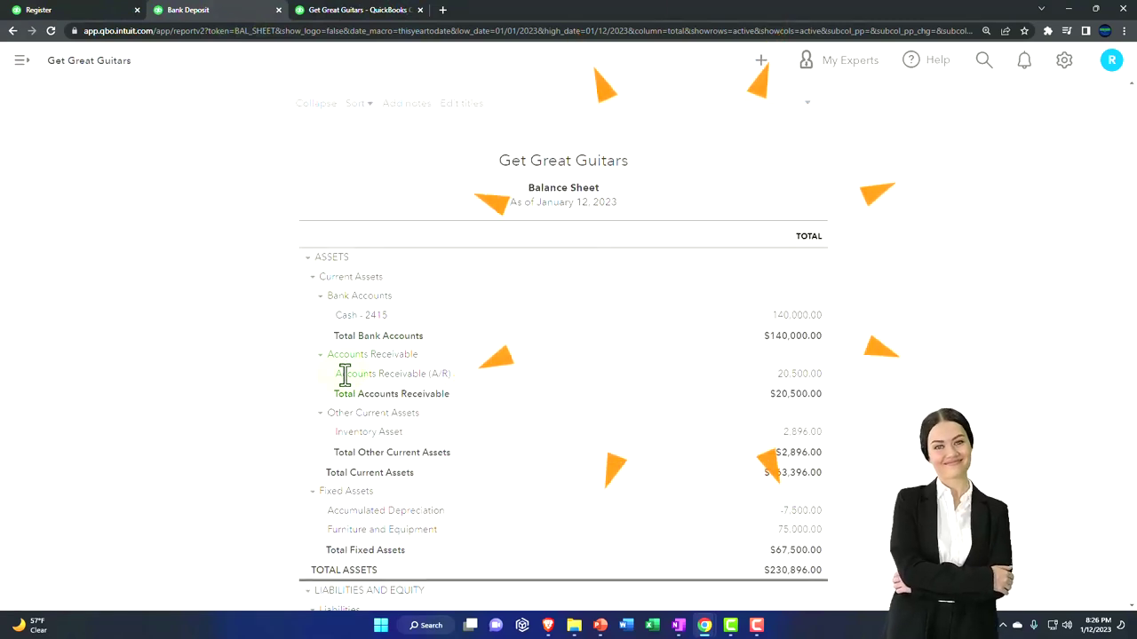
- Drill down from the cash balance to the Chase loan's deposit form, close it and return to the Balance Sheet
left_click(793, 317)
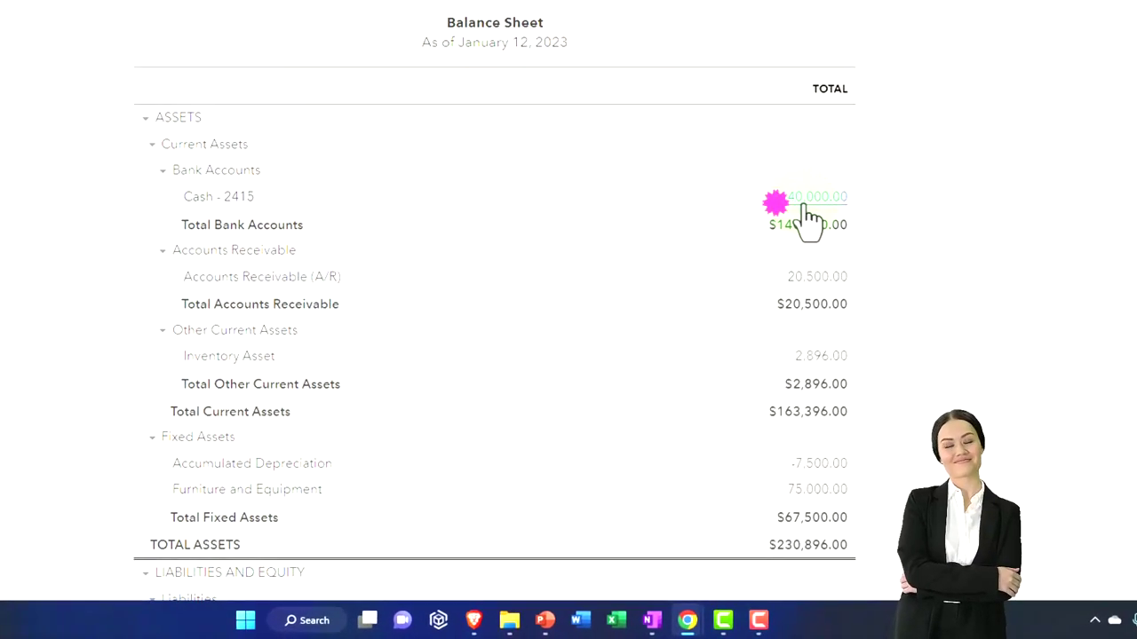
scroll(467, 350, "down", 1)
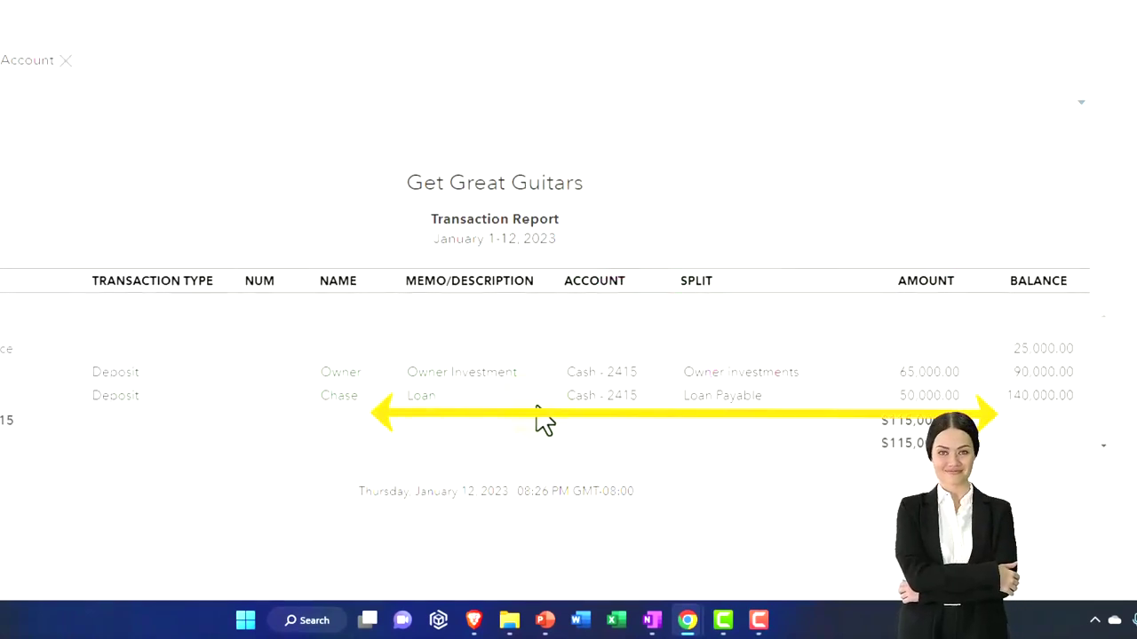
left_click(913, 403)
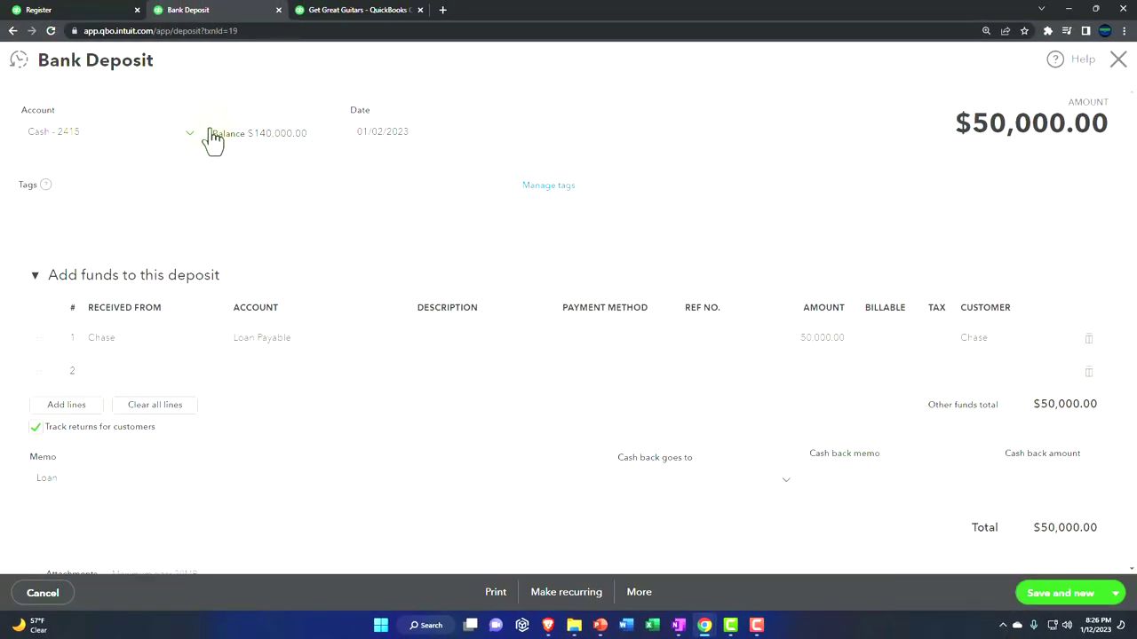
left_click(1113, 69)
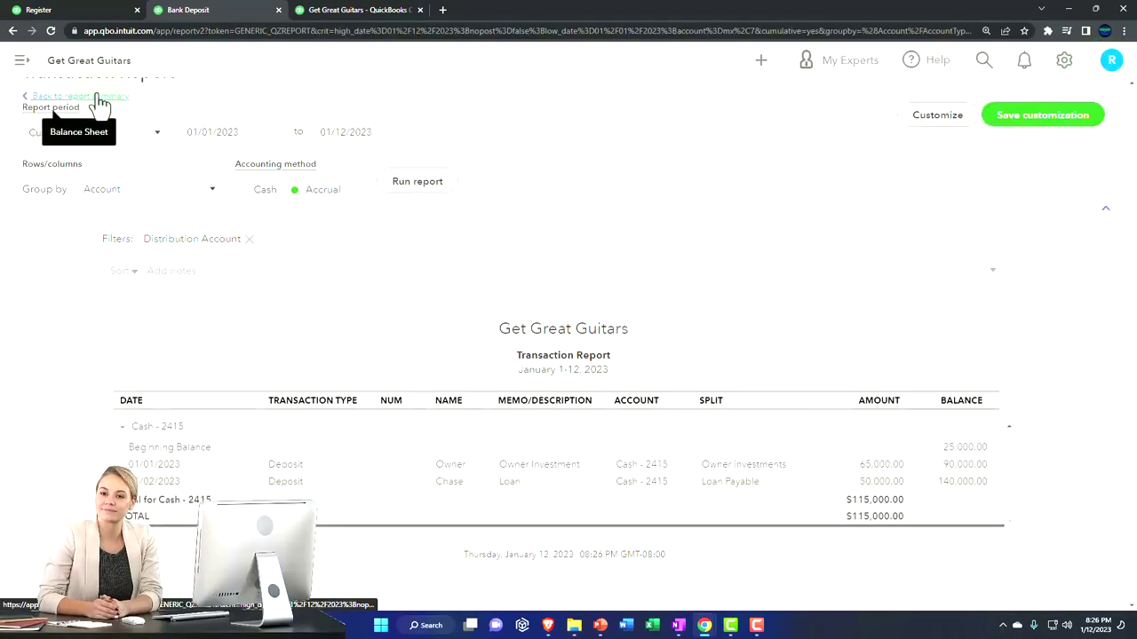
left_click(98, 97)
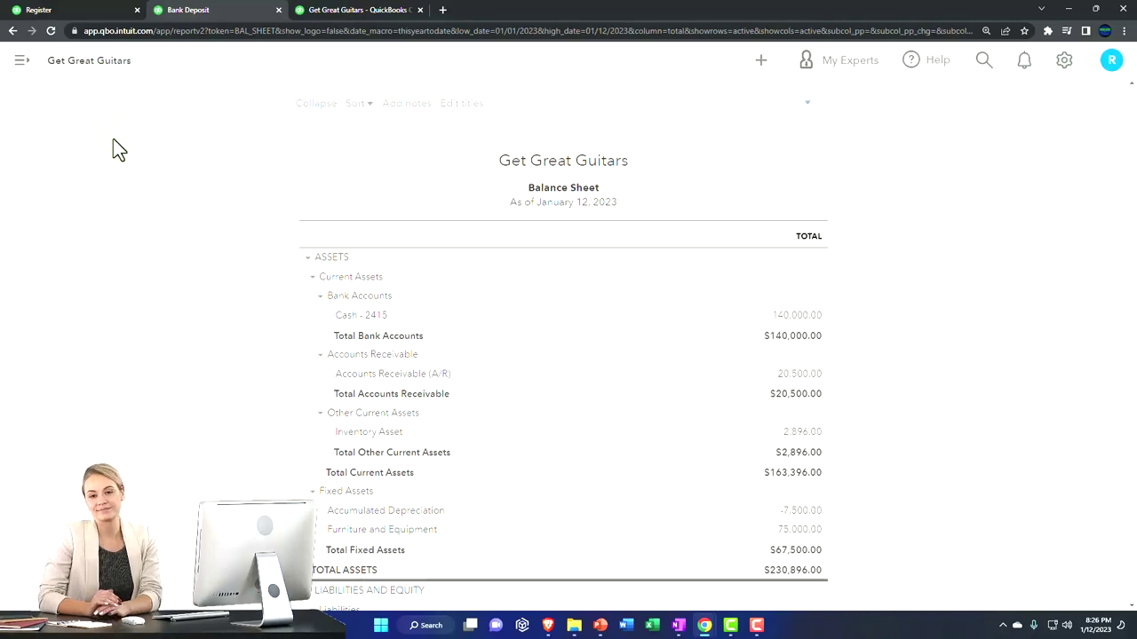
- View the transactions behind the Loan Payable balance and return to the Balance Sheet
scroll(144, 284, "down", 5)
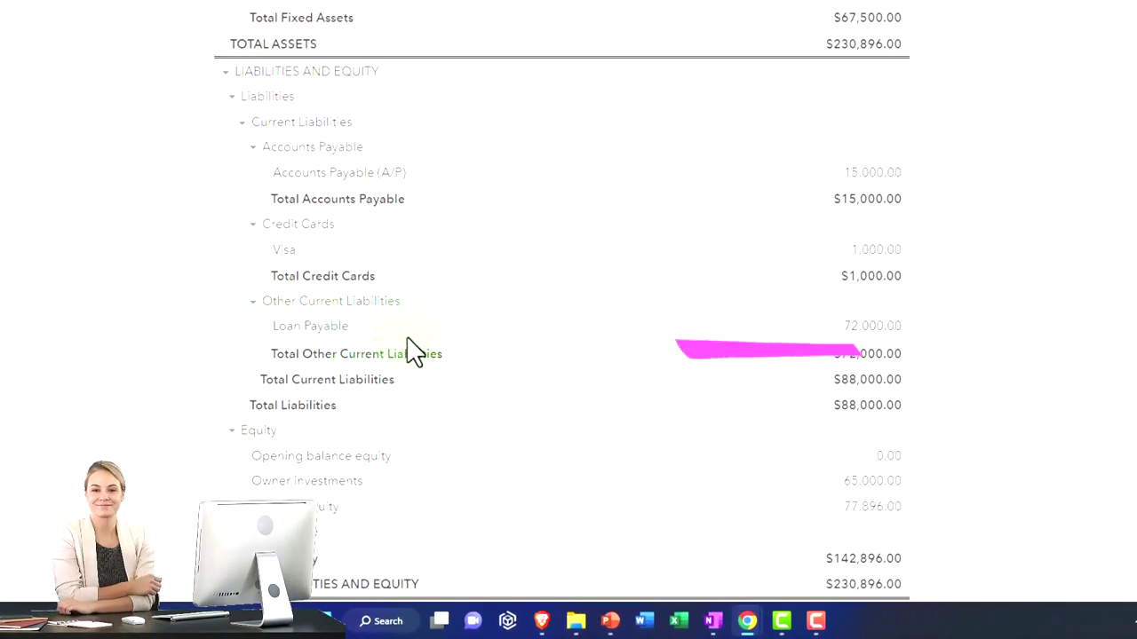
left_click(864, 330)
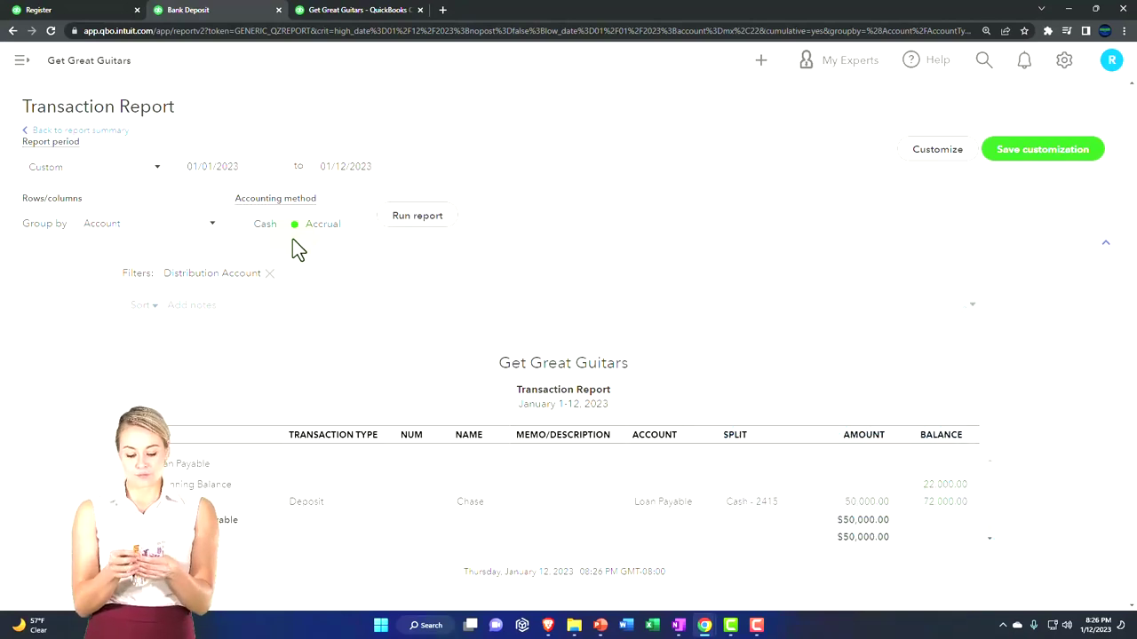
left_click(107, 137)
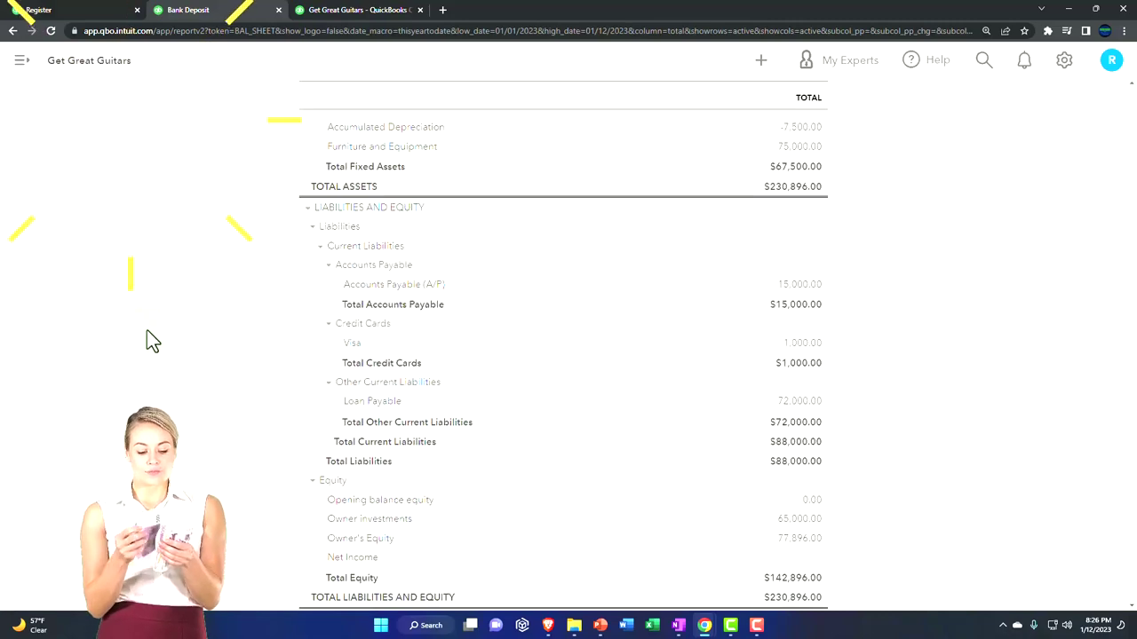
- Collapse the Assets and the Liabilities and Equity sections to compare their totals
scroll(146, 334, "up", 3)
scroll(146, 333, "up", 2)
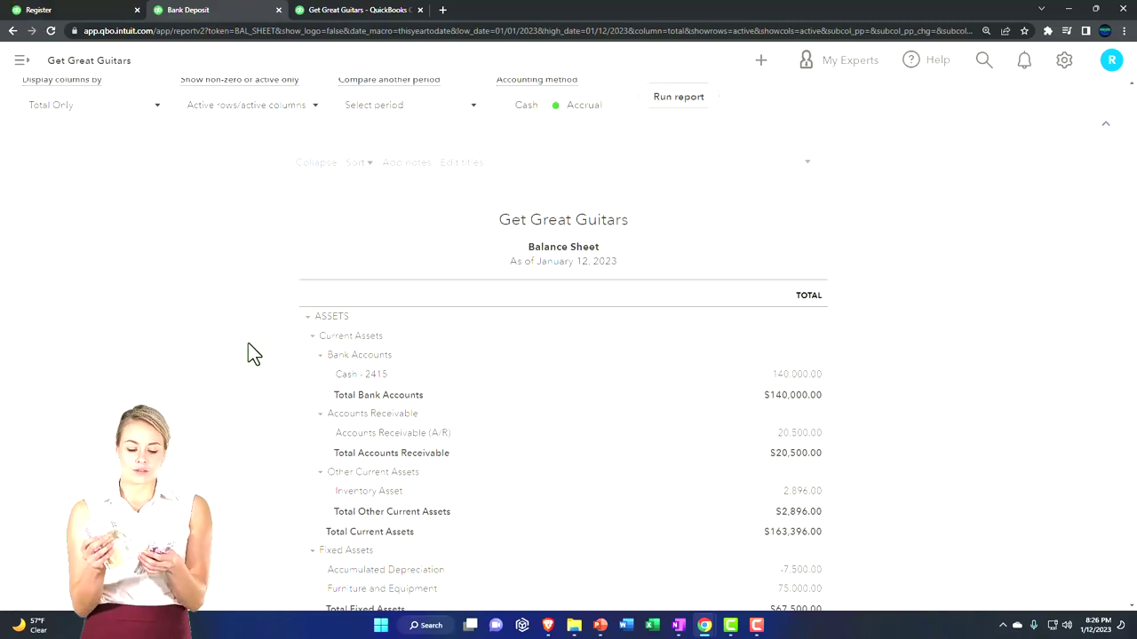
left_click(308, 318)
scroll(299, 328, "down", 1)
left_click(303, 282)
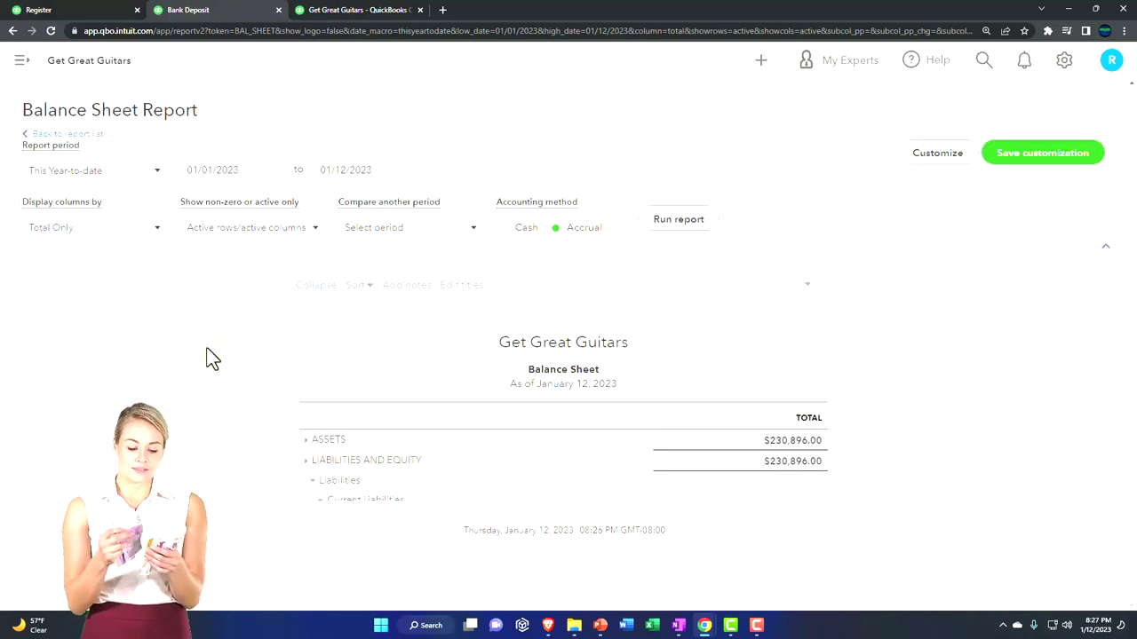
key("ctrl+plus")
scroll(817, 439, "down", 1)
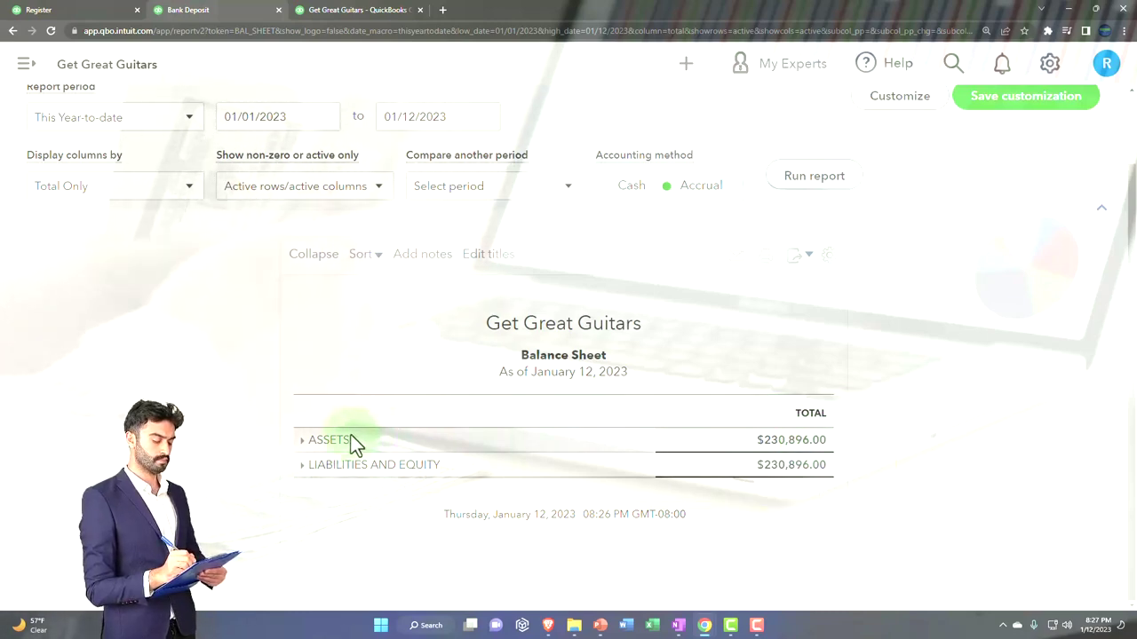
- Expand the Liabilities and Equity and the Assets sections again and examine the Loan Payable line at a larger zoom
left_click(301, 468)
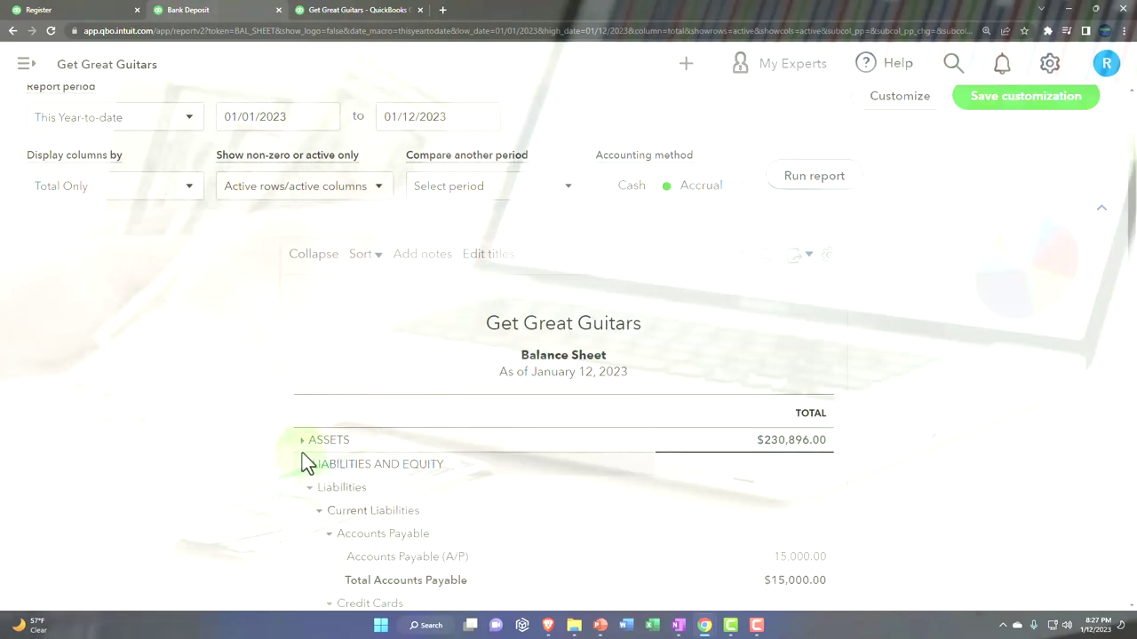
left_click(303, 444)
scroll(303, 446, "down", 4)
scroll(303, 447, "down", 4)
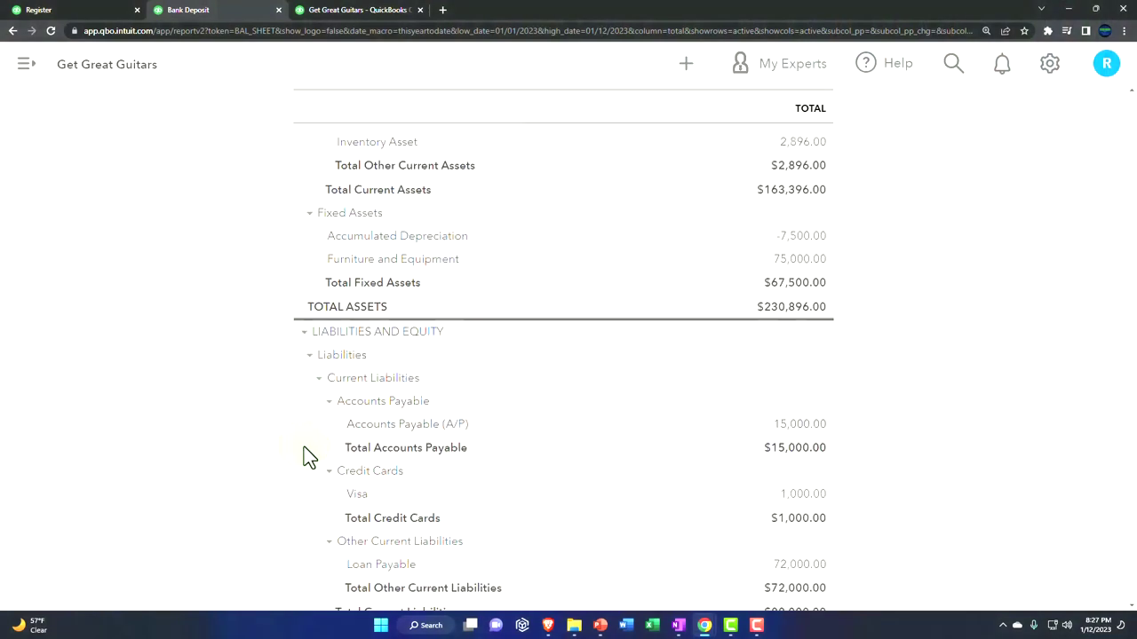
key("ctrl+plus")
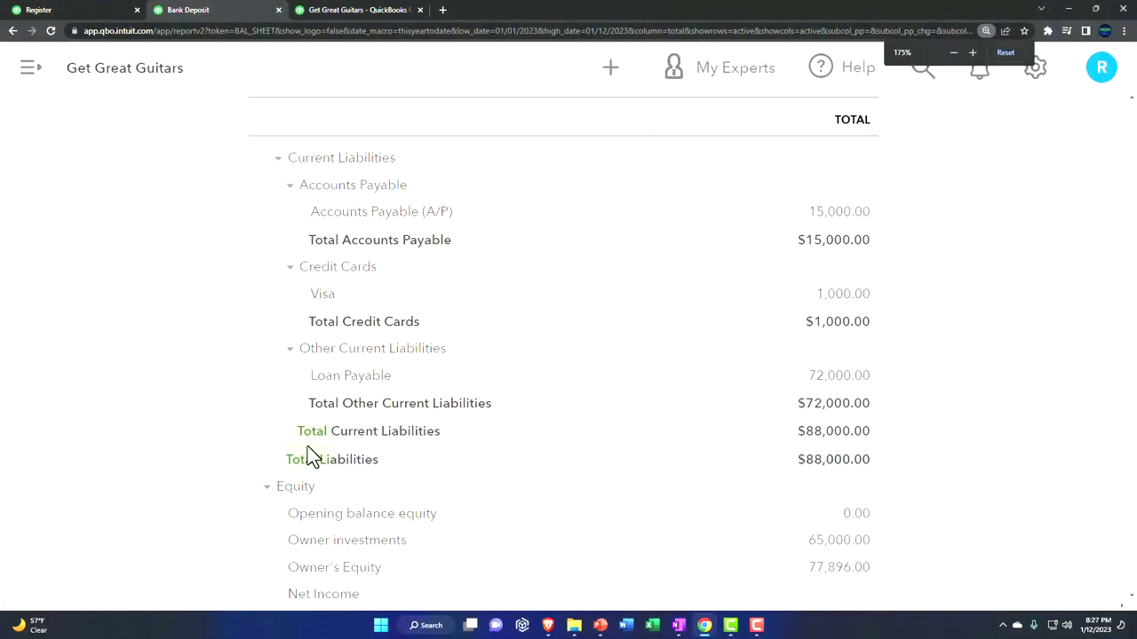
key("ctrl+plus")
scroll(393, 459, "down", 1)
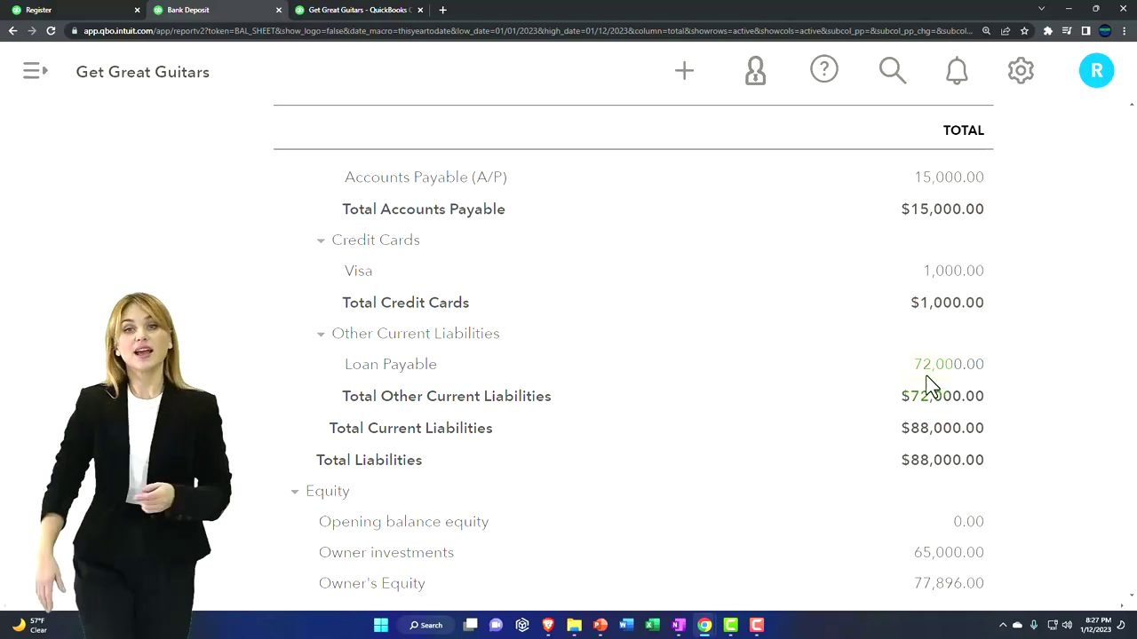
- Compare the cash balance under Bank Accounts with the Loan Payable balance under Other Current Liabilities
scroll(928, 386, "up", 5)
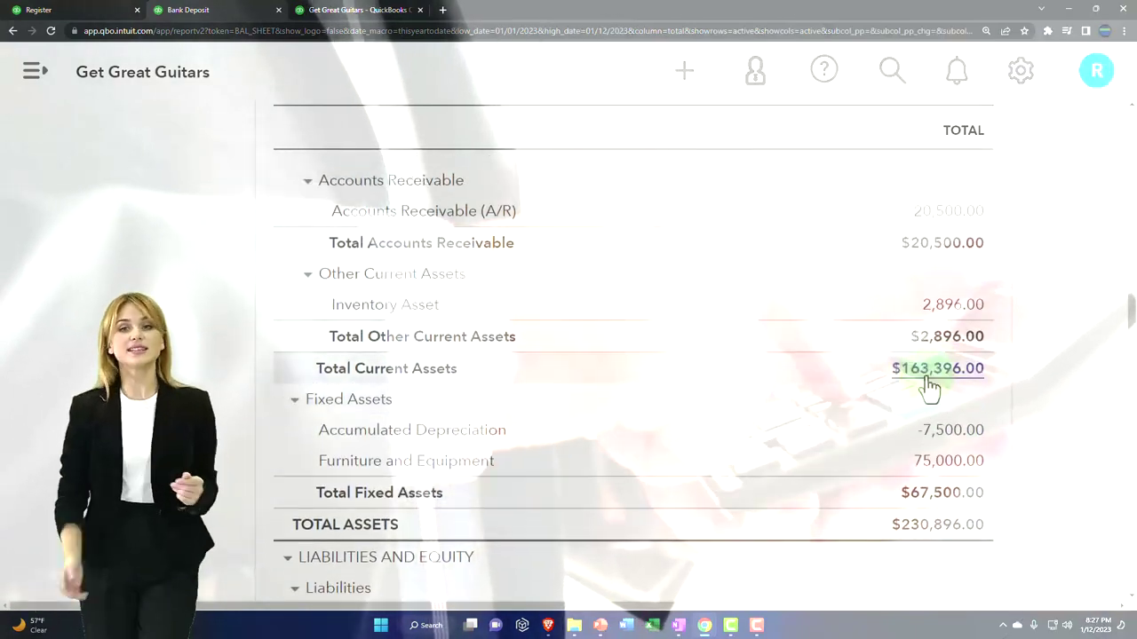
scroll(928, 387, "up", 2)
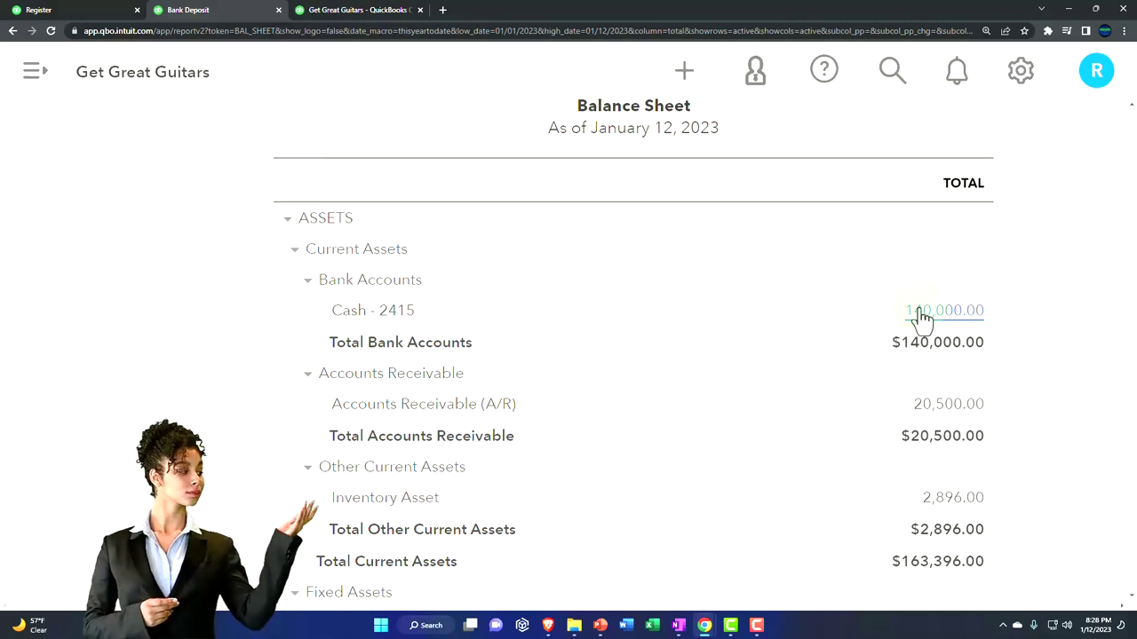
scroll(923, 322, "down", 6)
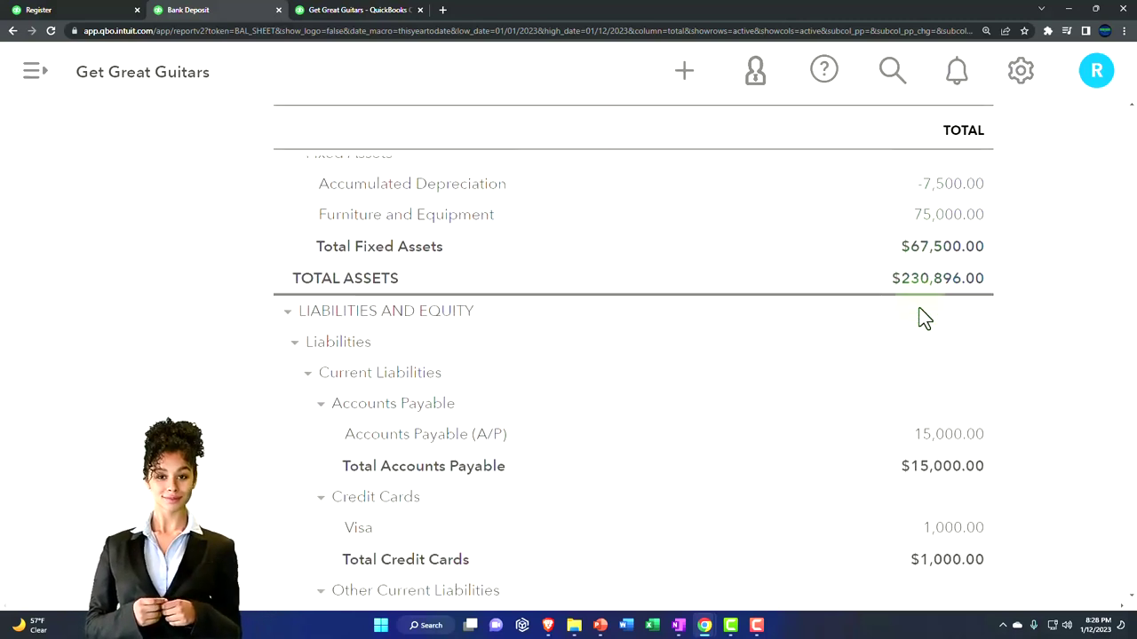
scroll(924, 373, "down", 1)
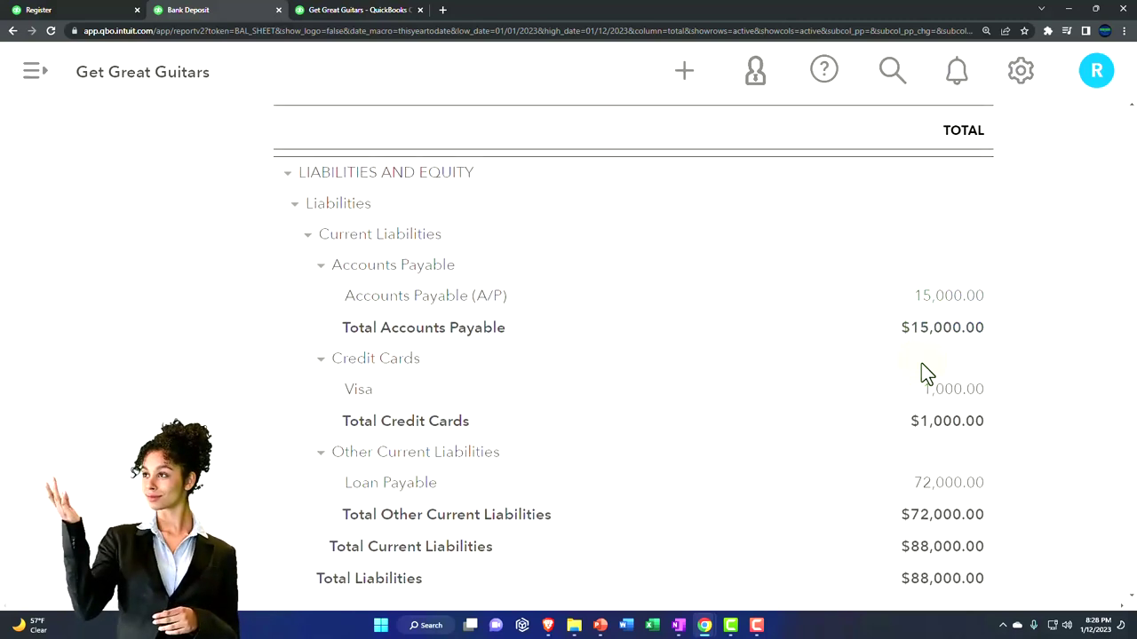
scroll(930, 438, "down", 1)
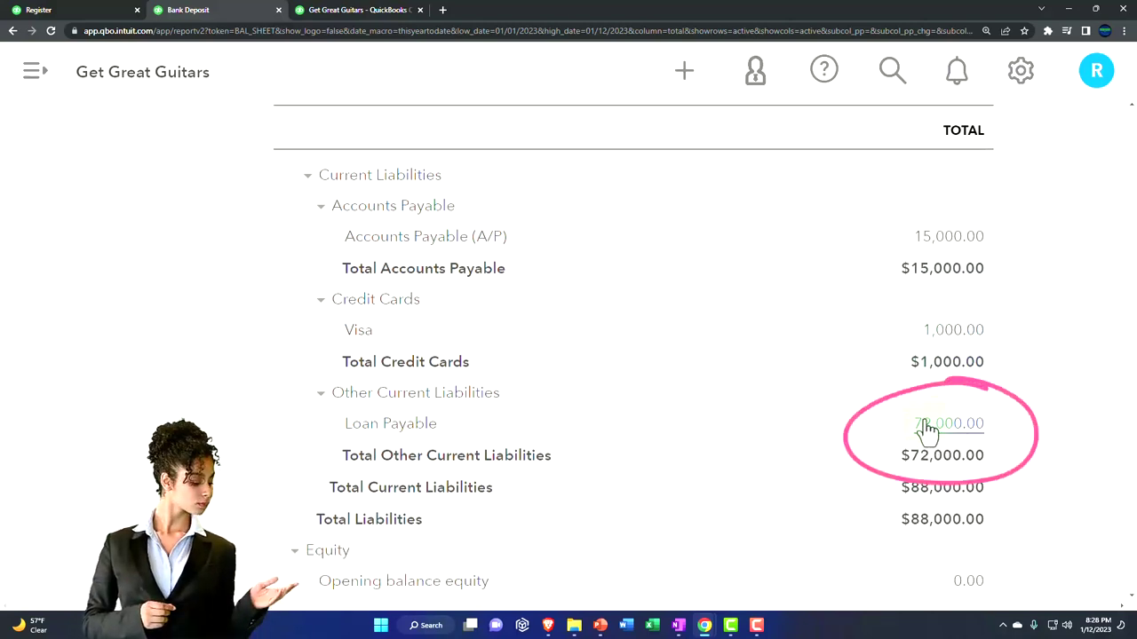
- Examine the Balance Sheet from Cash - 2415 through the fixed assets down to the Loan Payable and equity lines
scroll(926, 429, "up", 10)
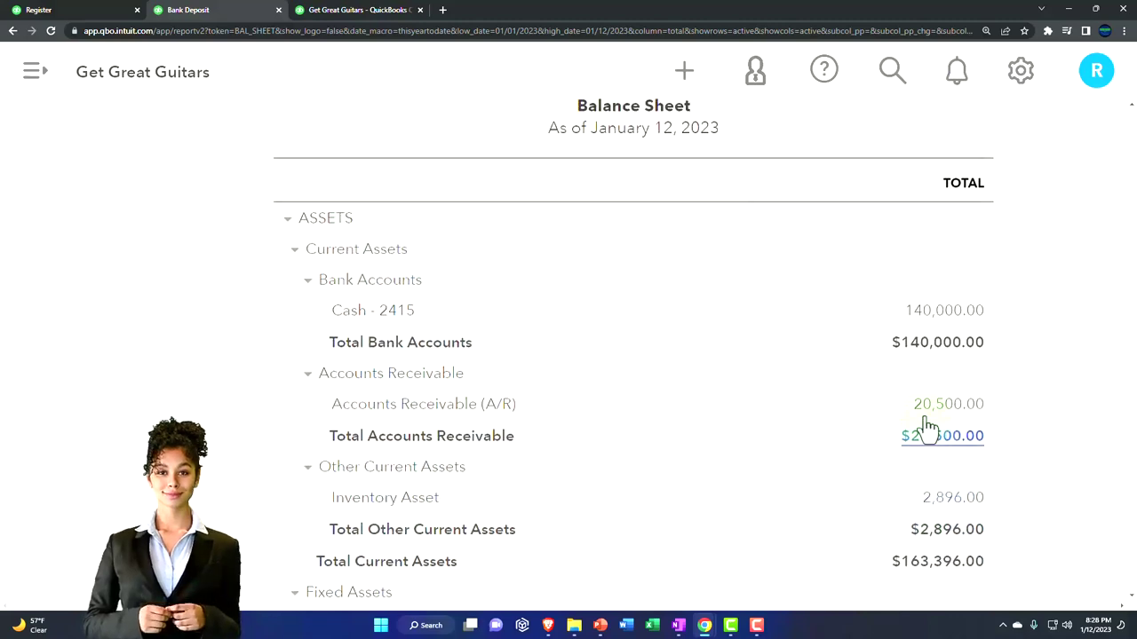
scroll(926, 428, "up", 1)
left_click(923, 386)
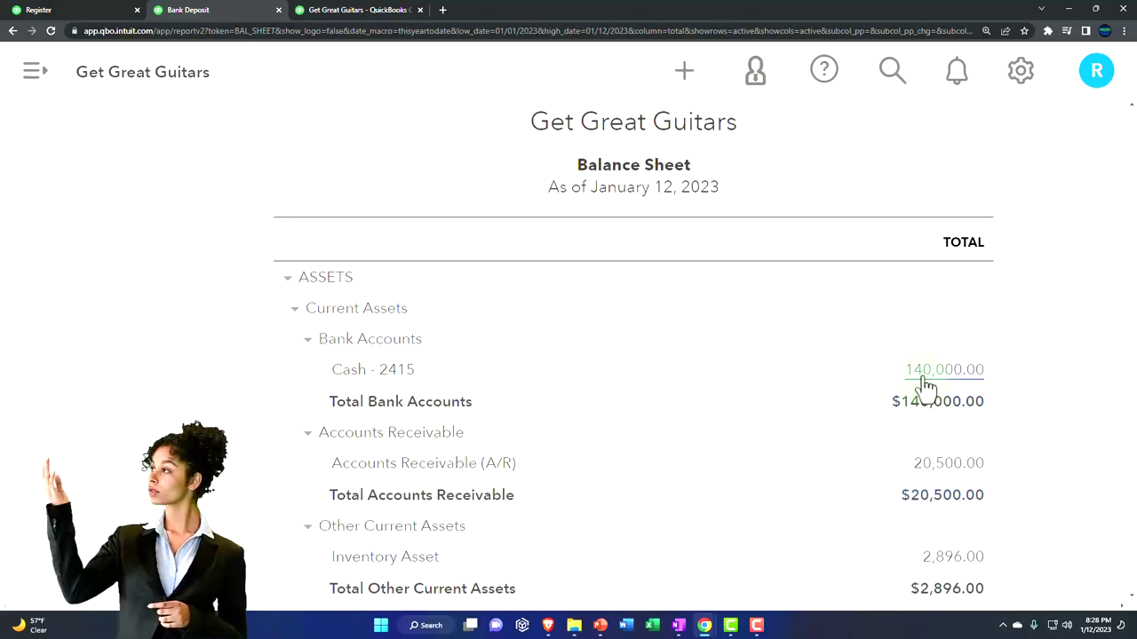
scroll(927, 385, "down", 4)
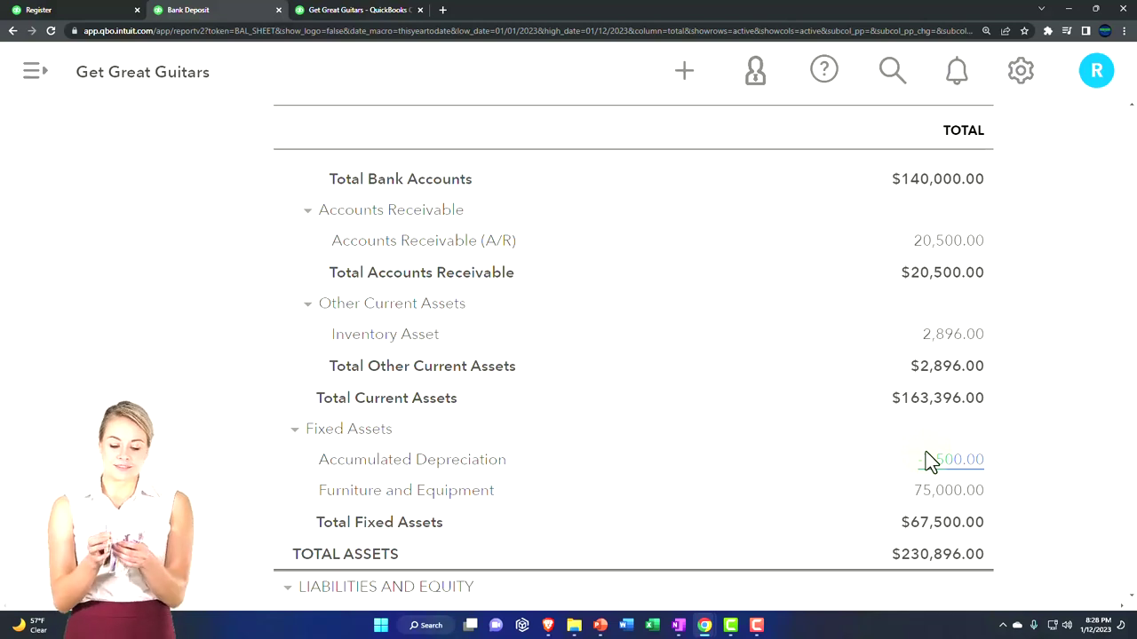
scroll(928, 461, "up", 2)
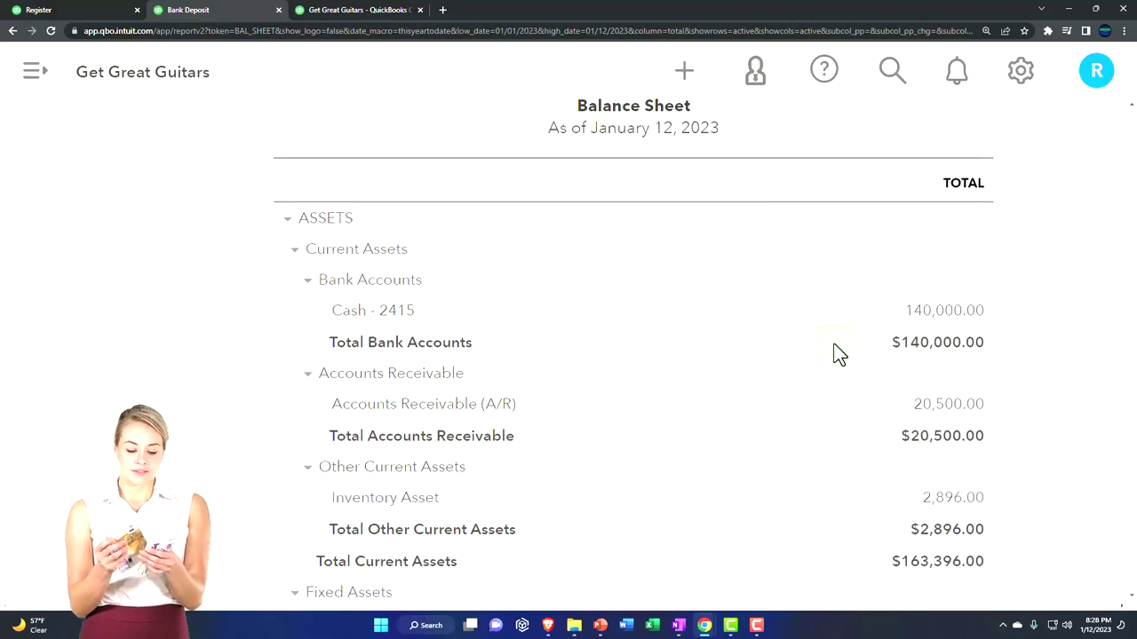
scroll(839, 353, "down", 3)
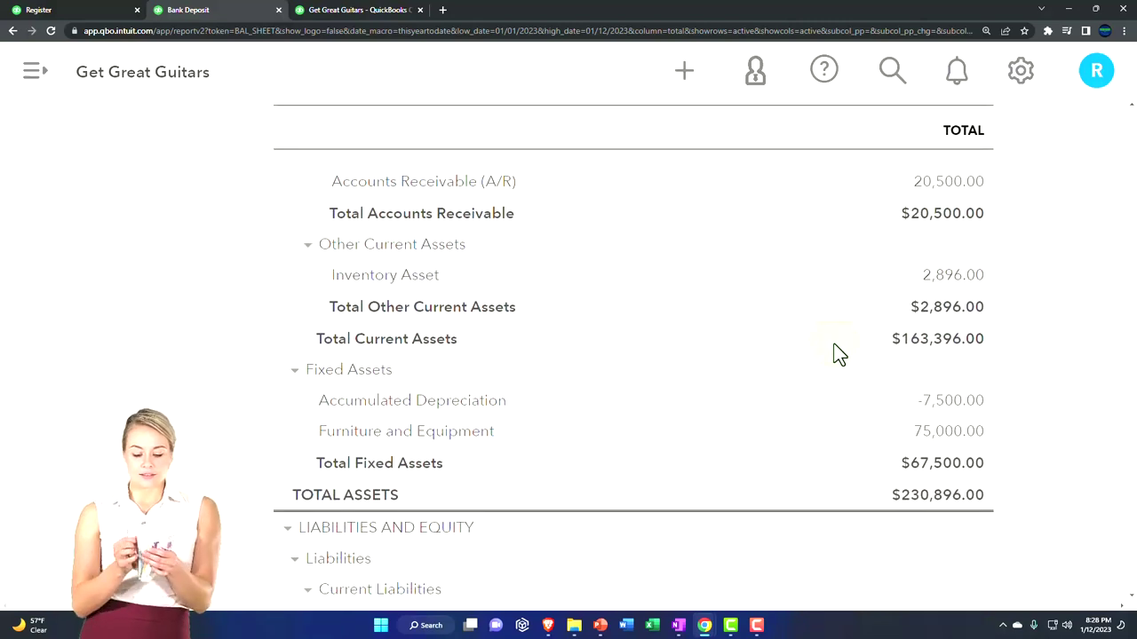
scroll(839, 353, "down", 4)
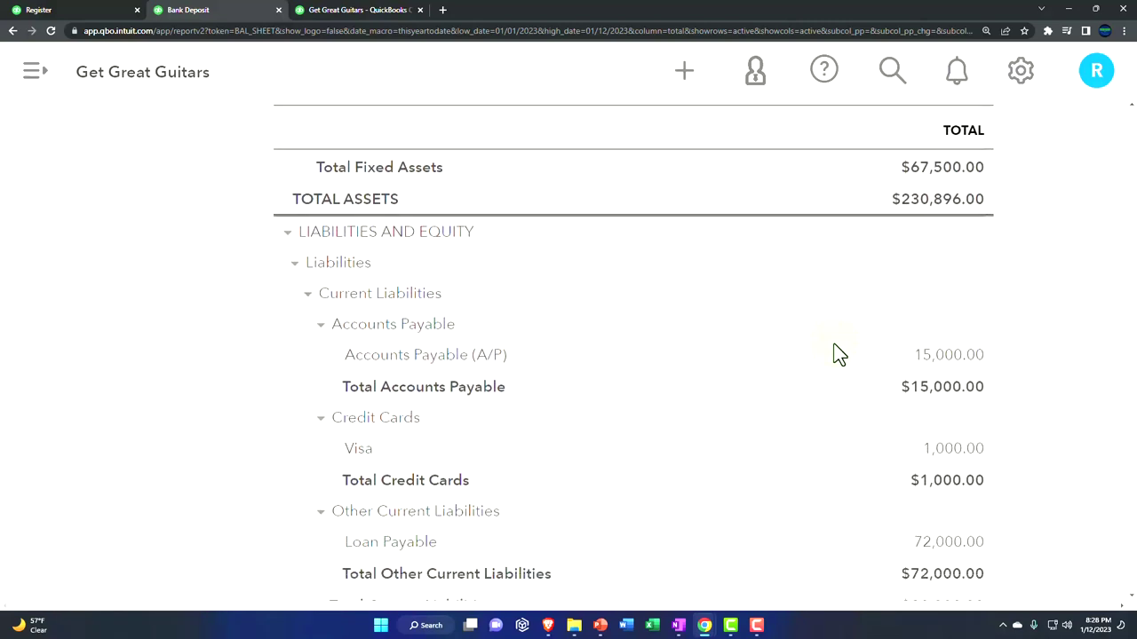
scroll(839, 353, "down", 1)
scroll(839, 353, "down", 1)
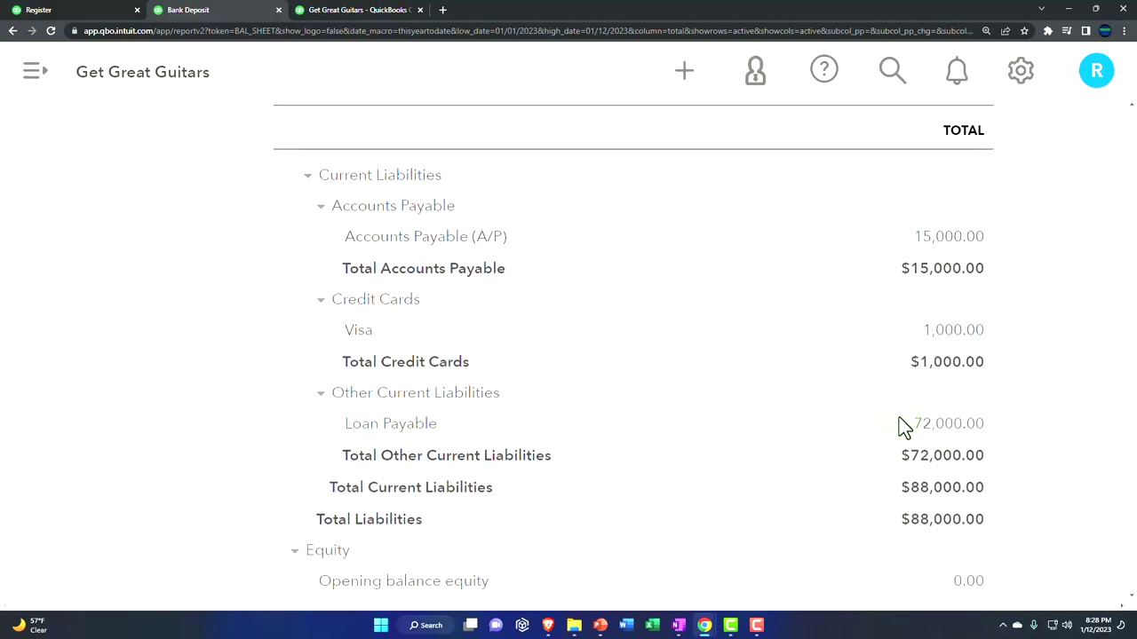
scroll(903, 426, "down", 1)
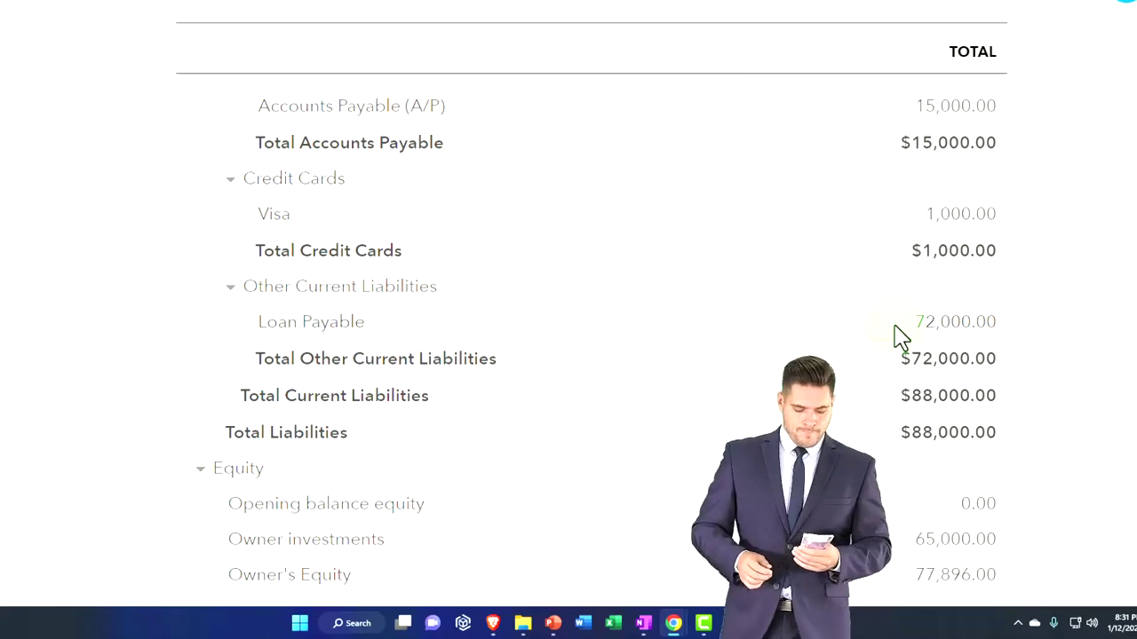
left_click(895, 329)
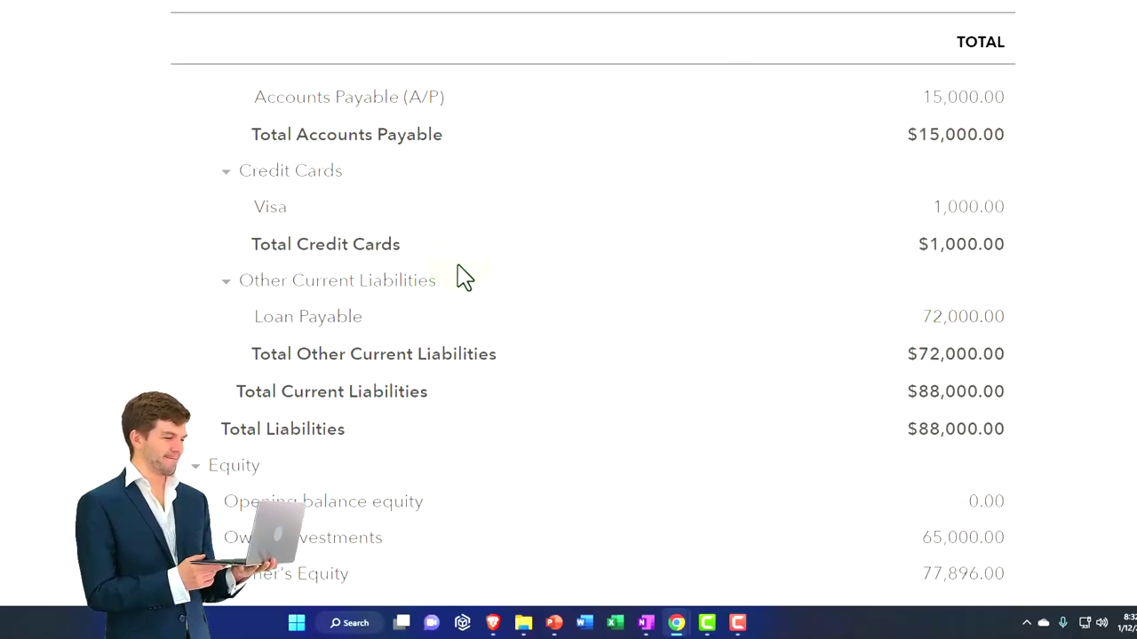
scroll(456, 273, "up", 15)
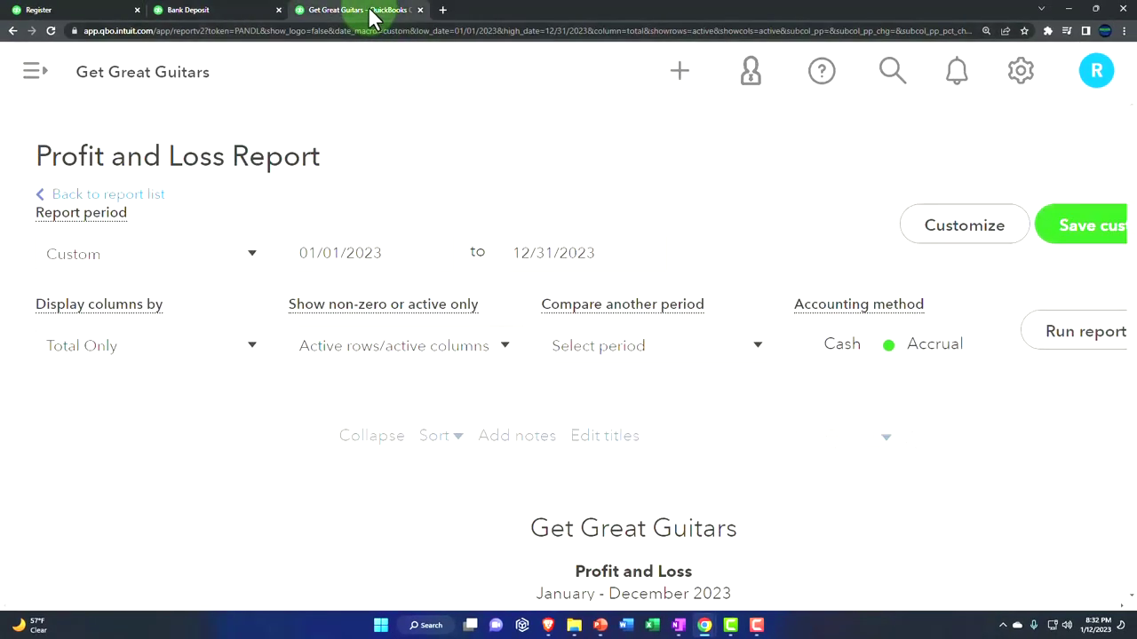
- Duplicate the Profit and Loss browser tab and open the Reports page in the copy with the navigation menu collapsed
right_click(371, 12)
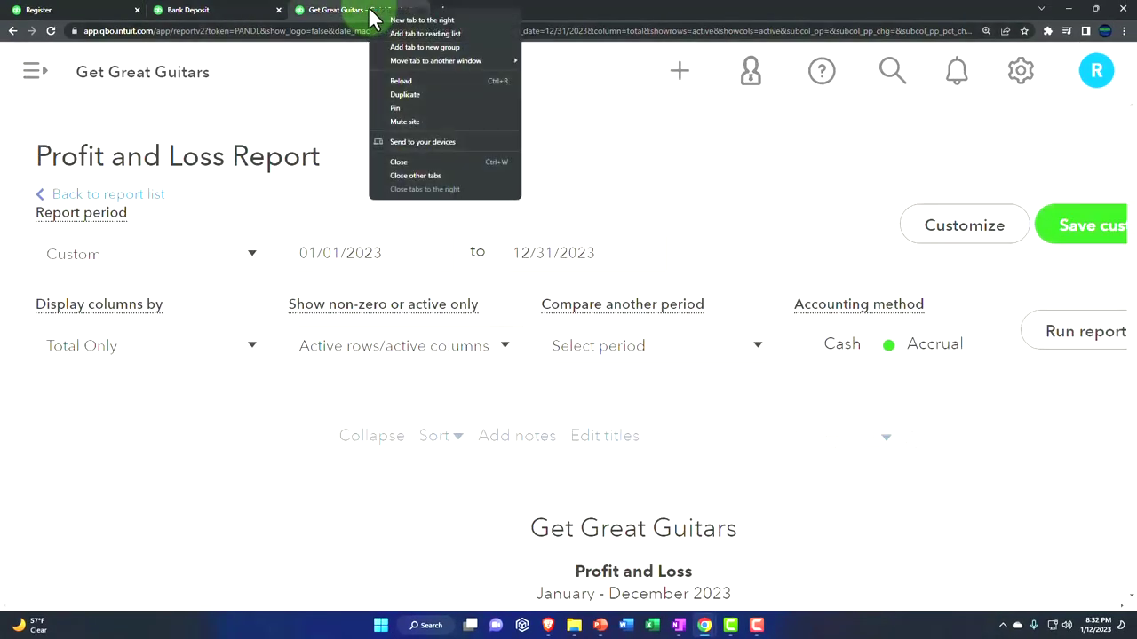
left_click(405, 95)
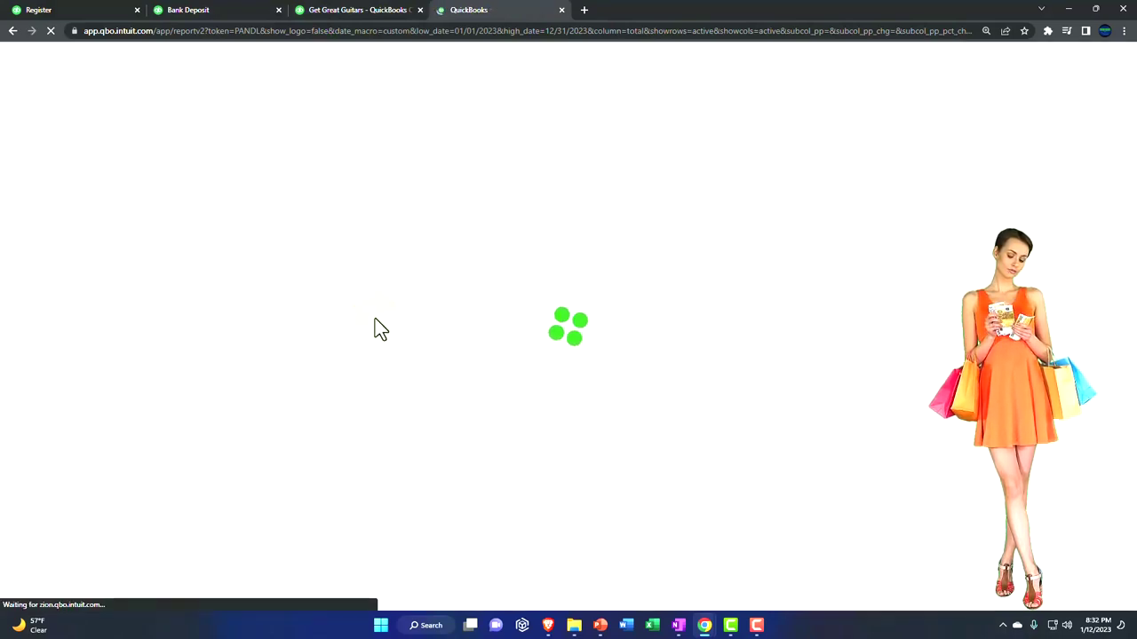
left_click(221, 369)
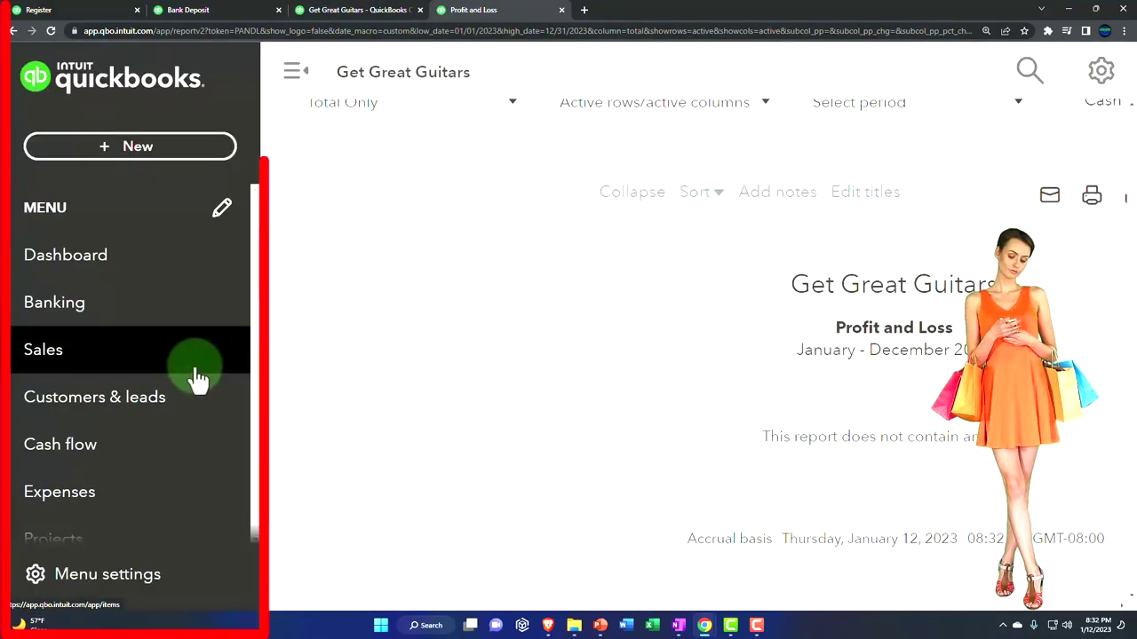
scroll(190, 376, "down", 5)
left_click(75, 282)
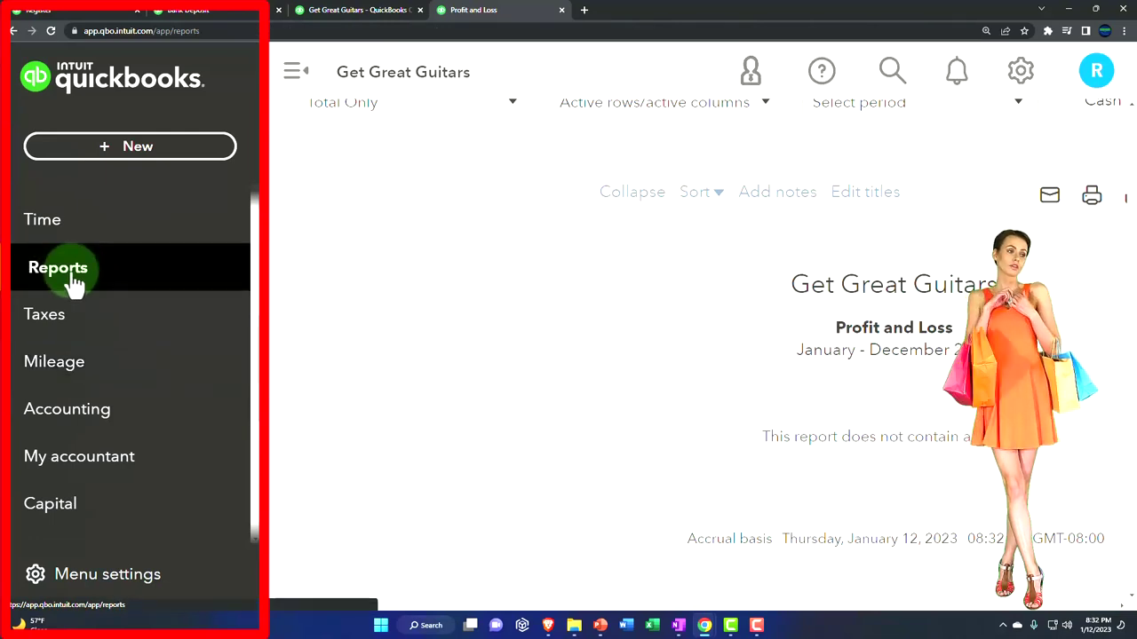
left_click(288, 86)
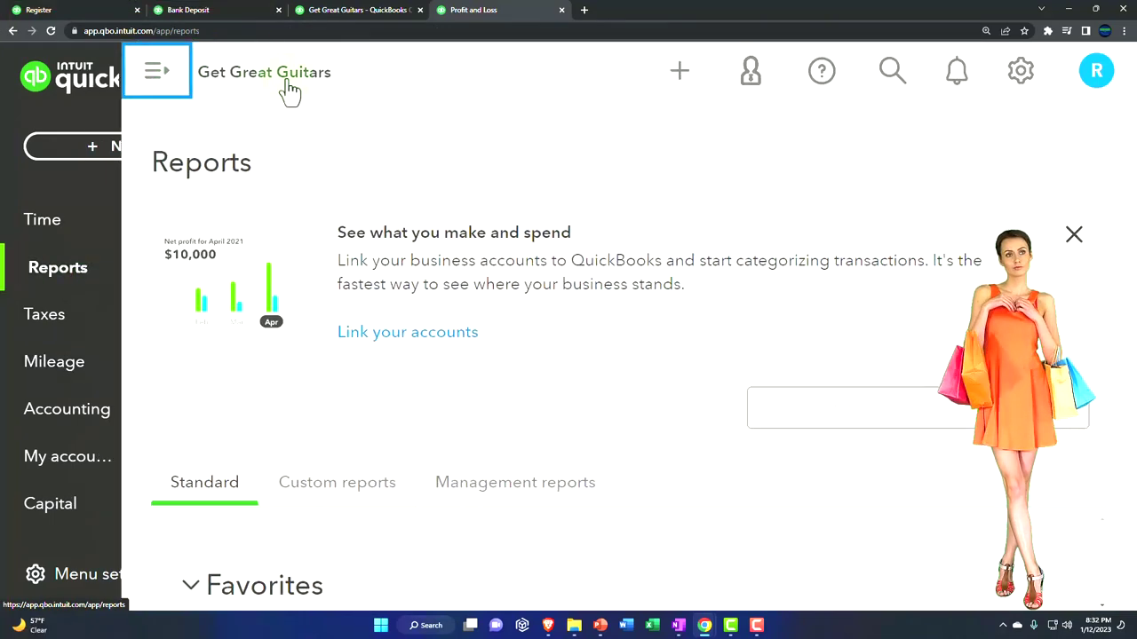
- Search the reports for "trial" and open the Trial Balance report
left_click(748, 416)
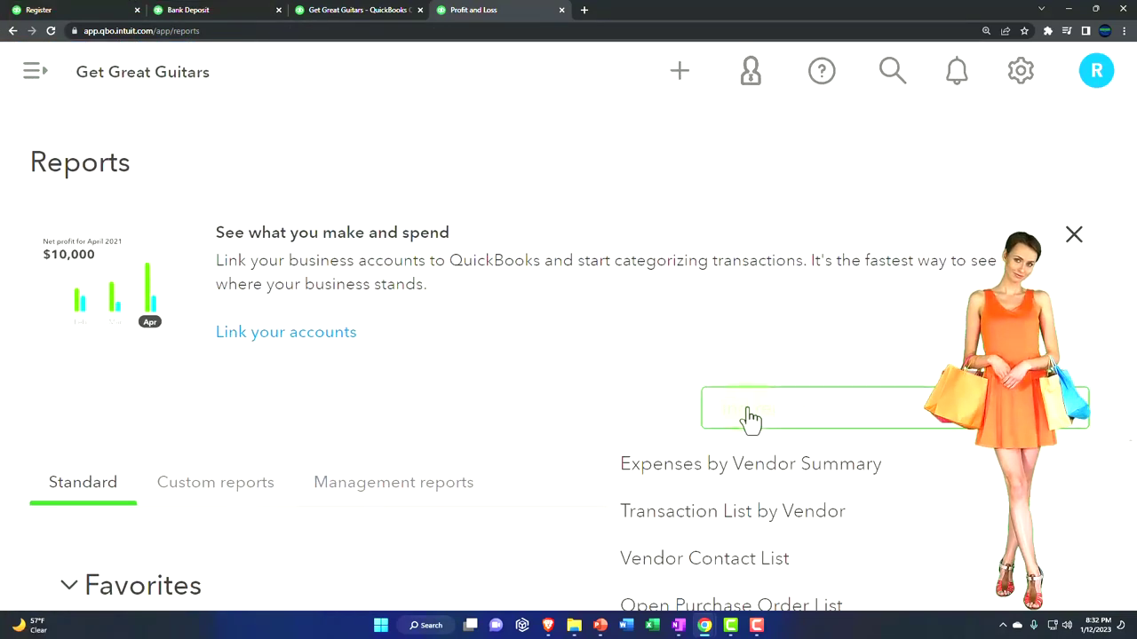
type("r")
key("BackSpace")
type("t")
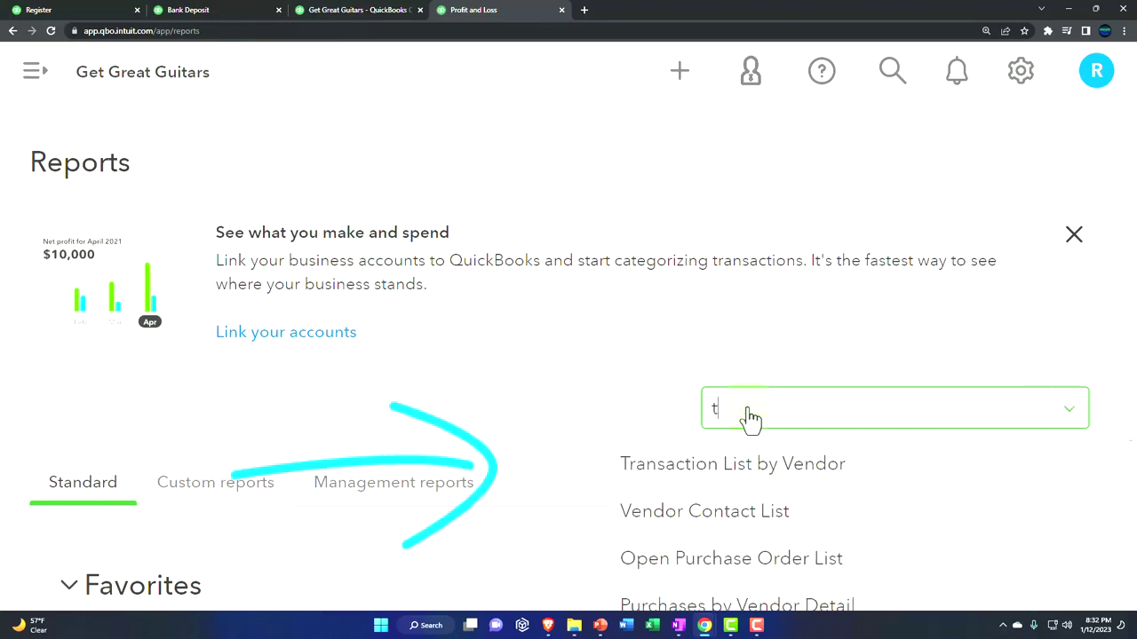
type("rial")
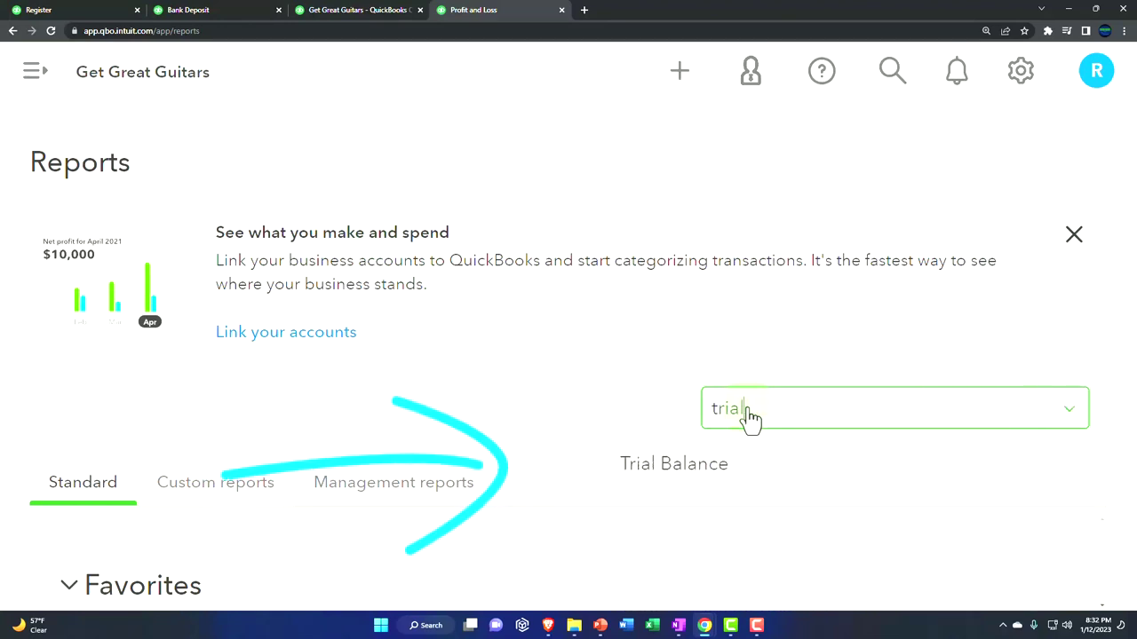
left_click(714, 466)
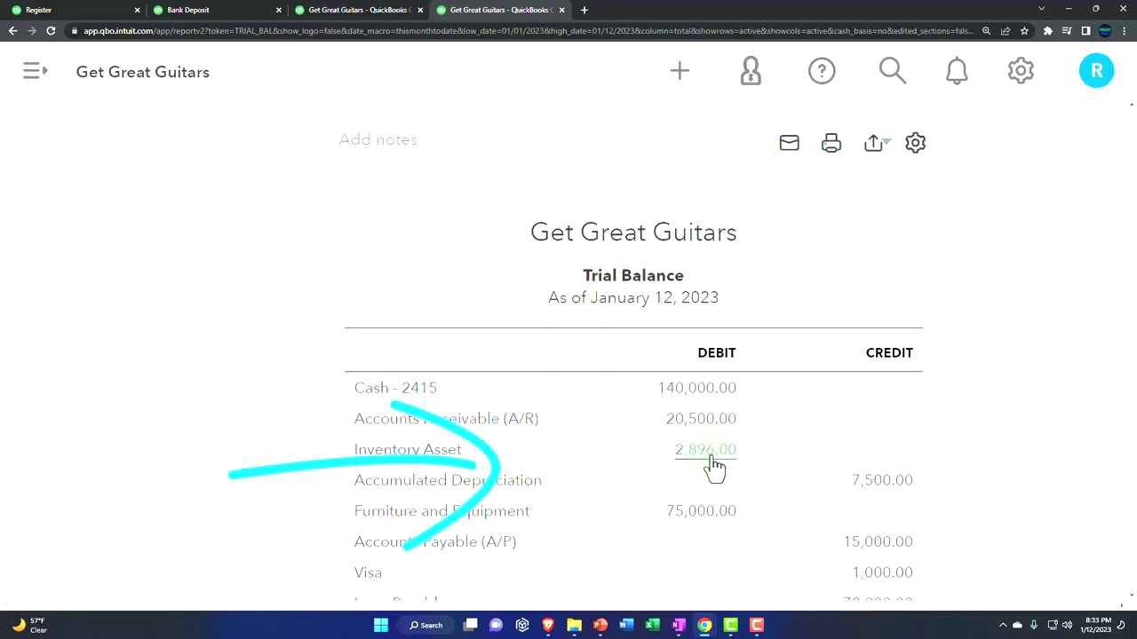
- Set the Trial Balance report period to 01/01/2023 to 12/31/2023 and run the report
scroll(396, 373, "up", 3)
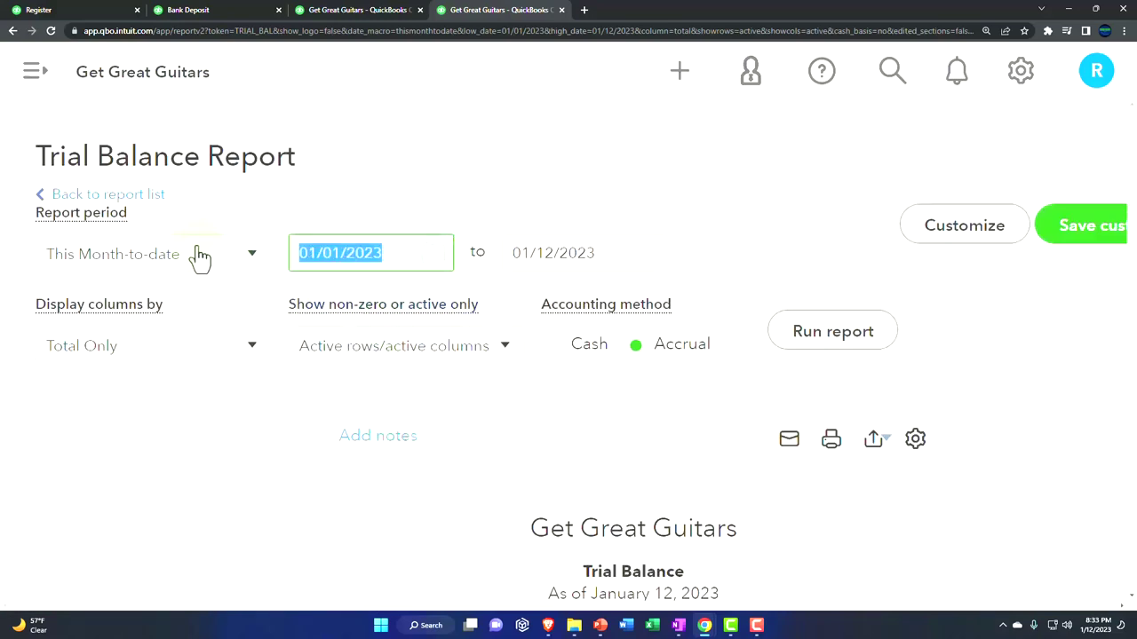
type("01")
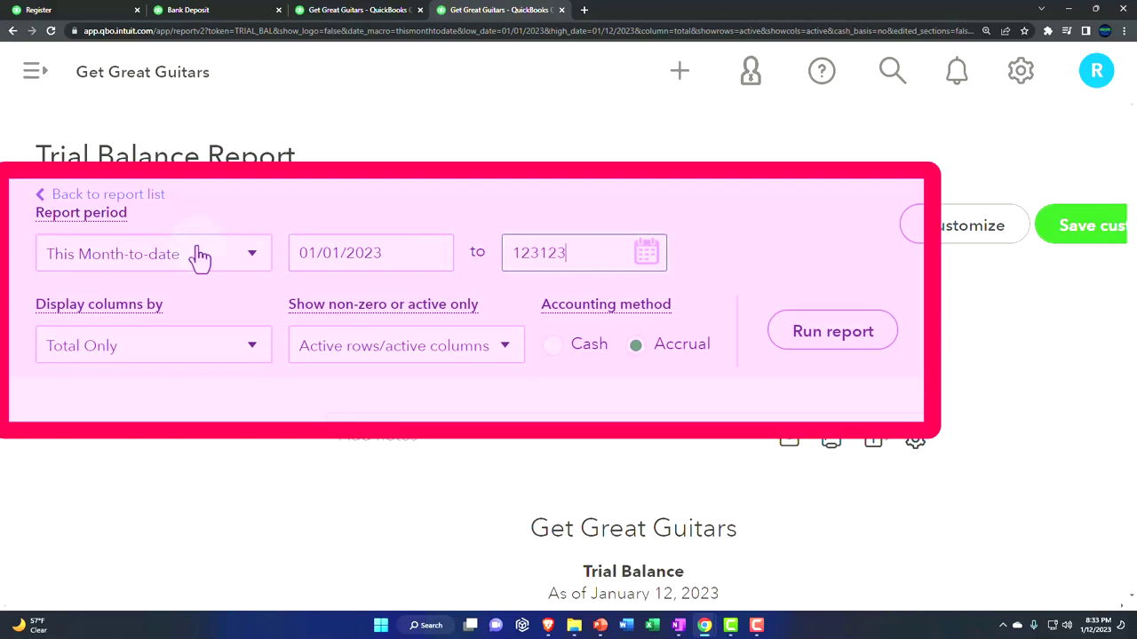
left_click(844, 349)
scroll(853, 346, "down", 7)
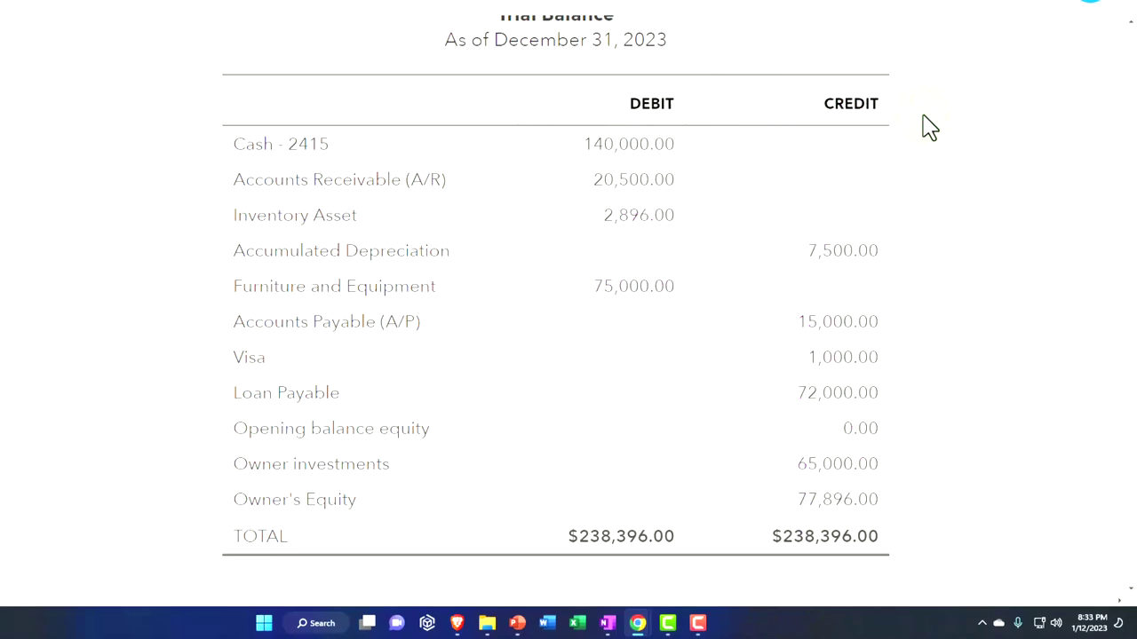
- View the transactions behind the Trial Balance's Cash - 2415 amount, inspect the 65,000 owner investment deposit and close it
scroll(930, 127, "up", 5)
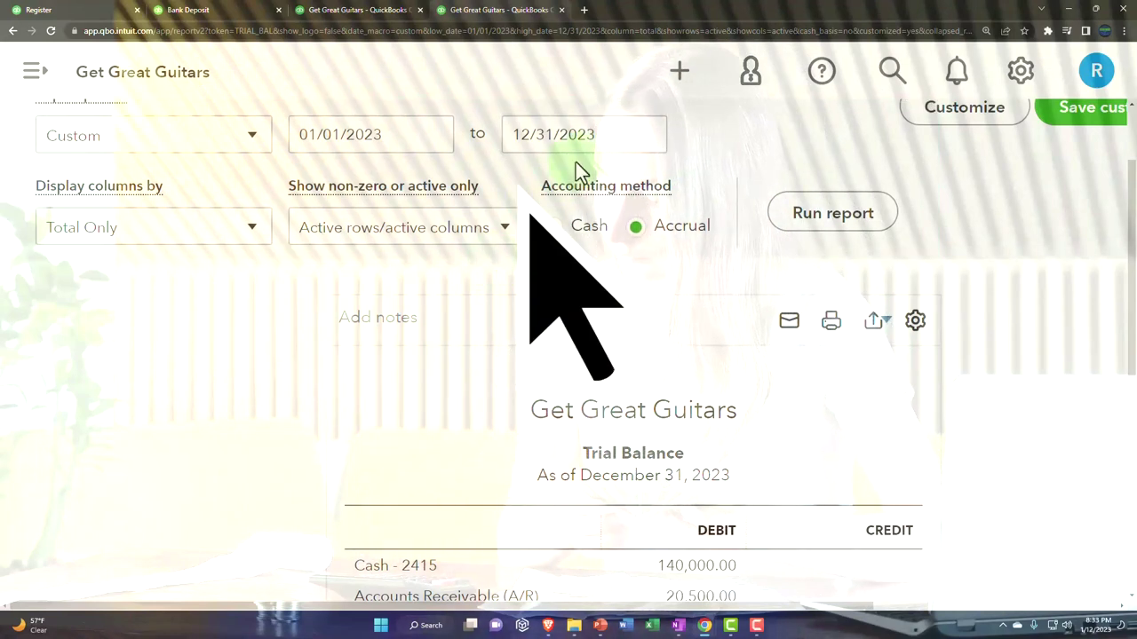
scroll(781, 346, "down", 3)
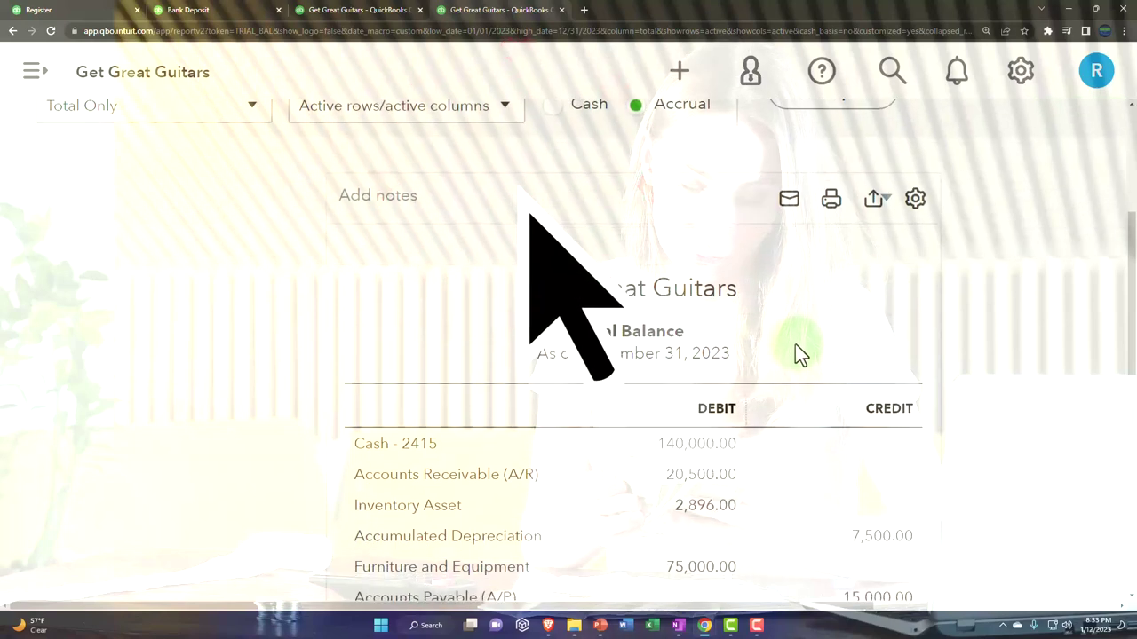
scroll(794, 347, "down", 3)
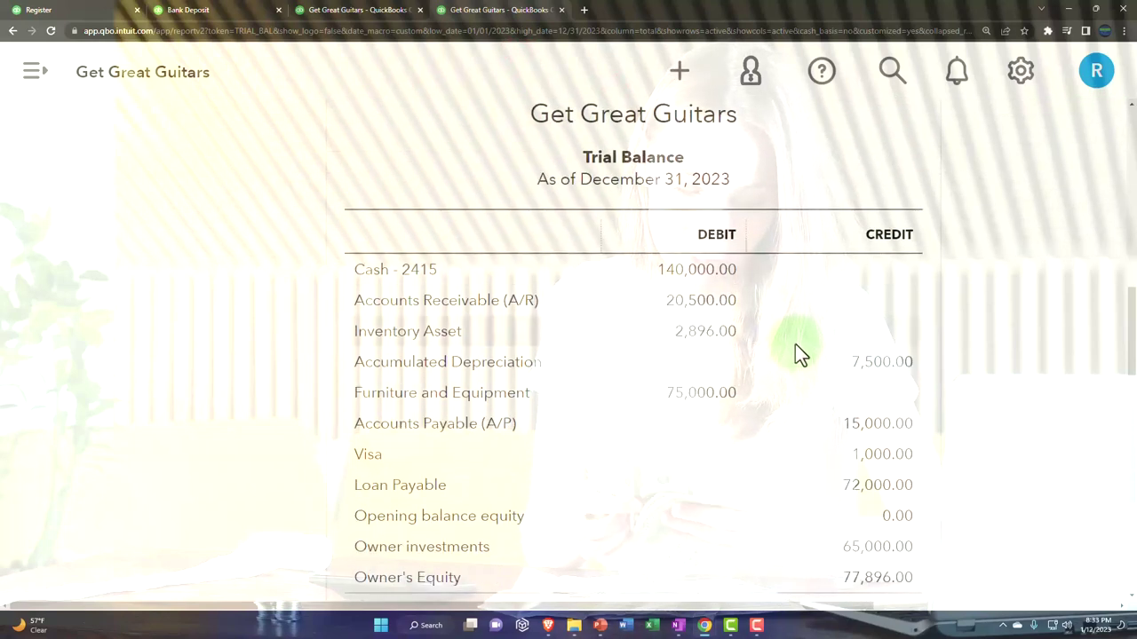
left_click(692, 270)
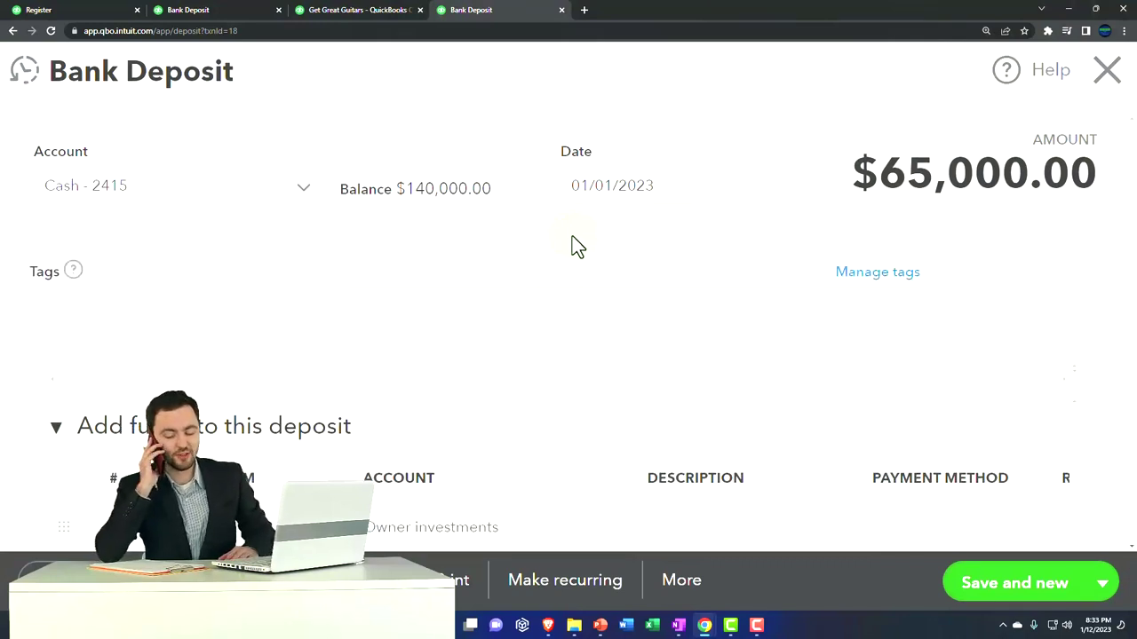
left_click(1101, 86)
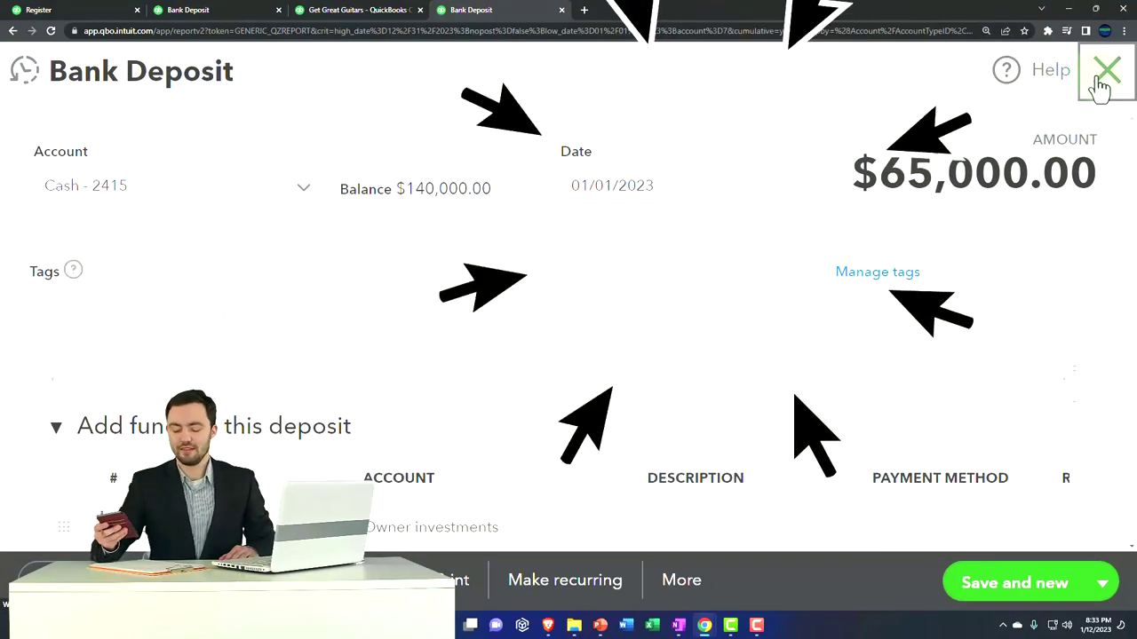
- Return from the Transaction Report to the Trial Balance and review its account balances down to the totals
scroll(178, 175, "up", 3)
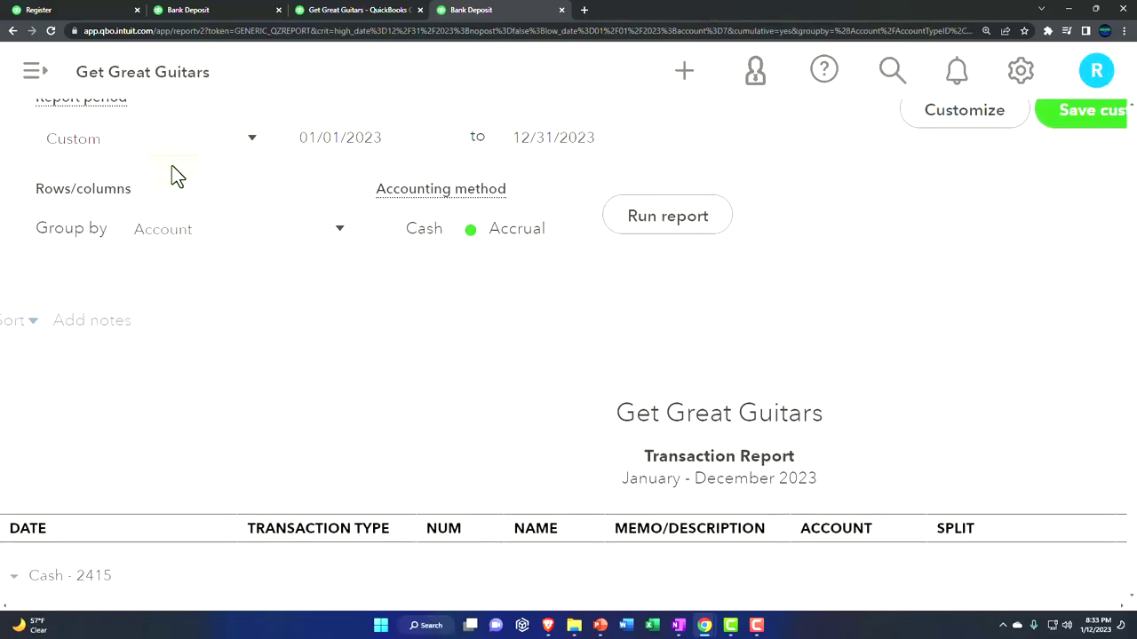
scroll(160, 174, "up", 2)
left_click(153, 196)
scroll(498, 294, "down", 4)
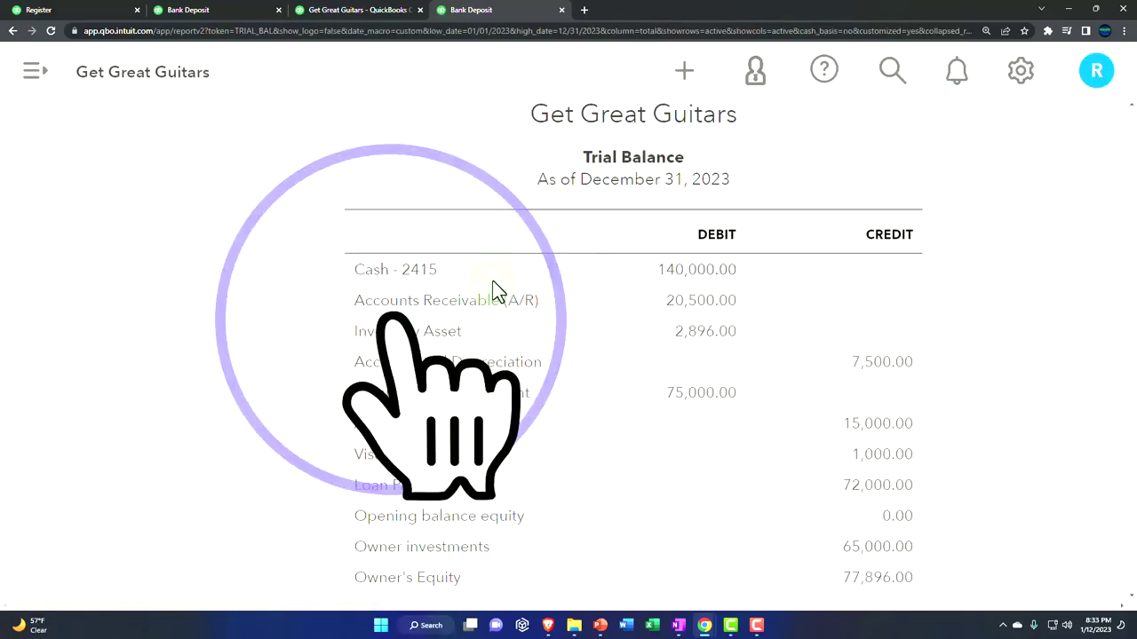
scroll(497, 291, "down", 1)
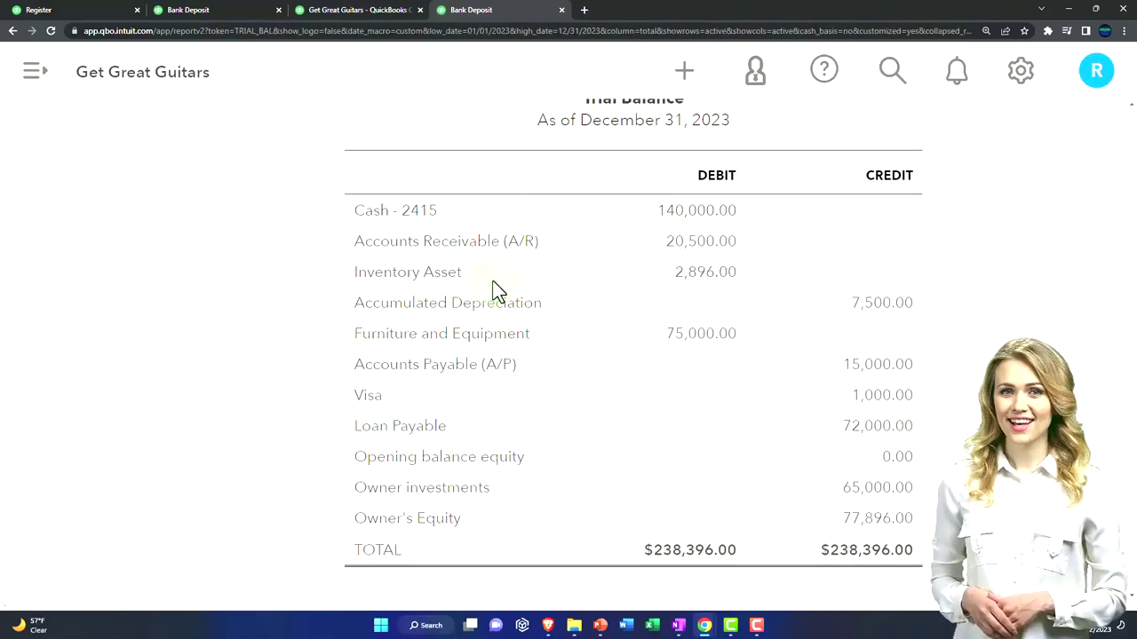